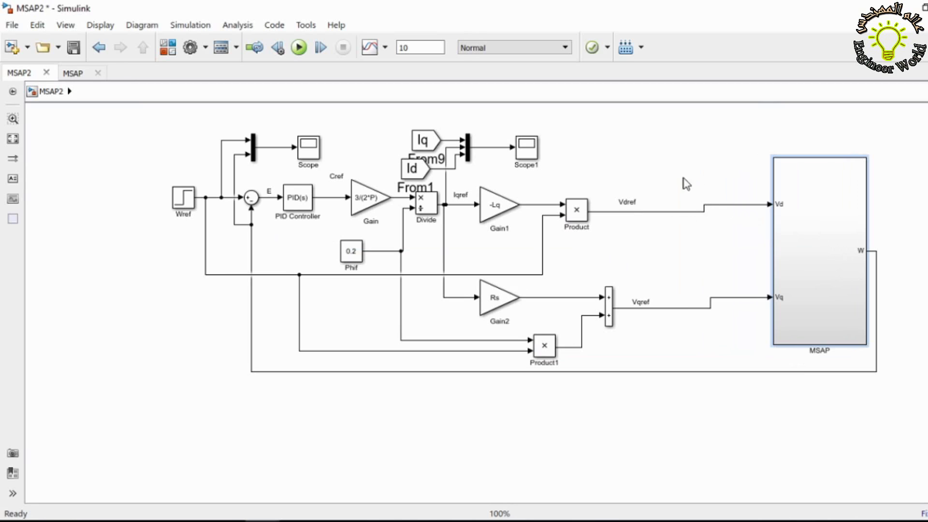
# Delete the lines feeding MSAP's Vd and Vq inputs and draw open-ended output lines from the Product and adder blocks
pyautogui.moveTo(680, 169); pyautogui.dragTo(726, 329)
pyautogui.press('Delete')
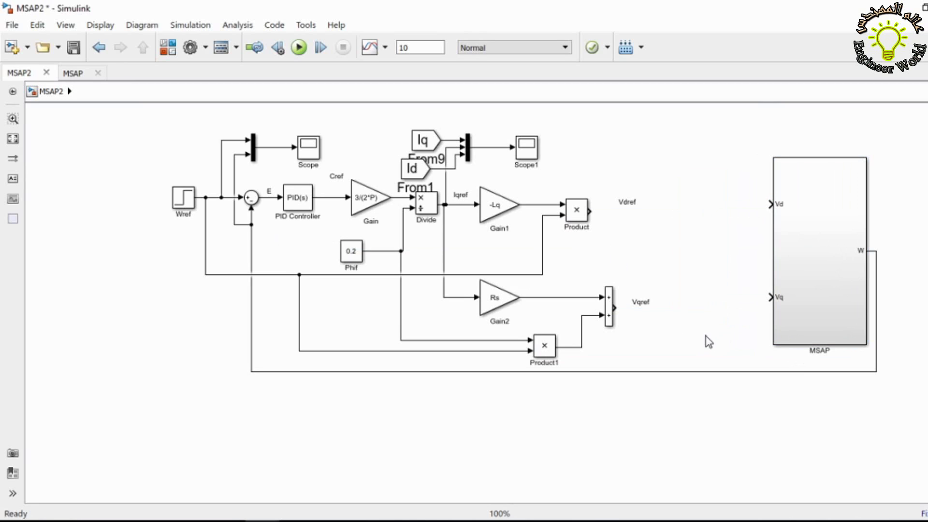
pyautogui.moveTo(589, 212); pyautogui.dragTo(650, 215)
pyautogui.moveTo(615, 308); pyautogui.dragTo(675, 266)
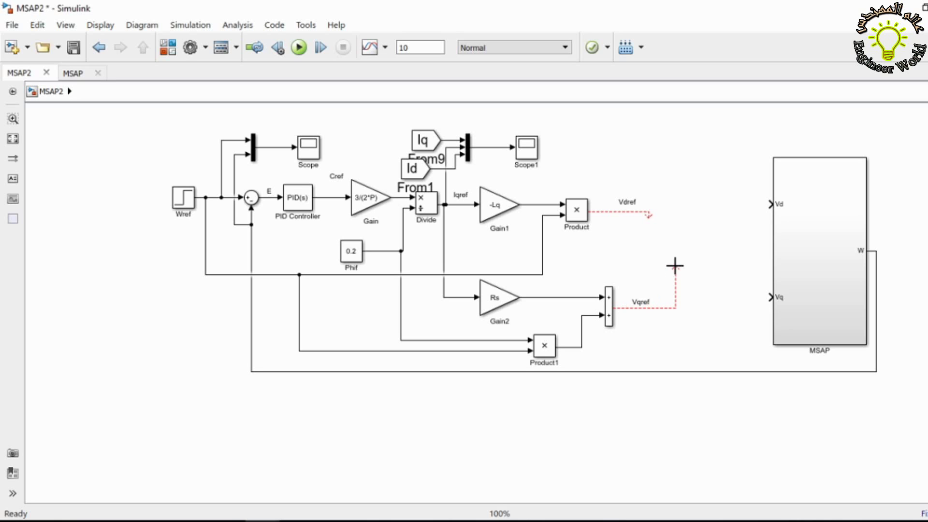
pyautogui.moveTo(649, 214); pyautogui.dragTo(666, 213)
# Move the MSAP subsystem farther from the controller and add a user-defined Fcn block in the space between
pyautogui.moveTo(812, 269); pyautogui.dragTo(875, 285)
pyautogui.scroll(-1, 785, 343)
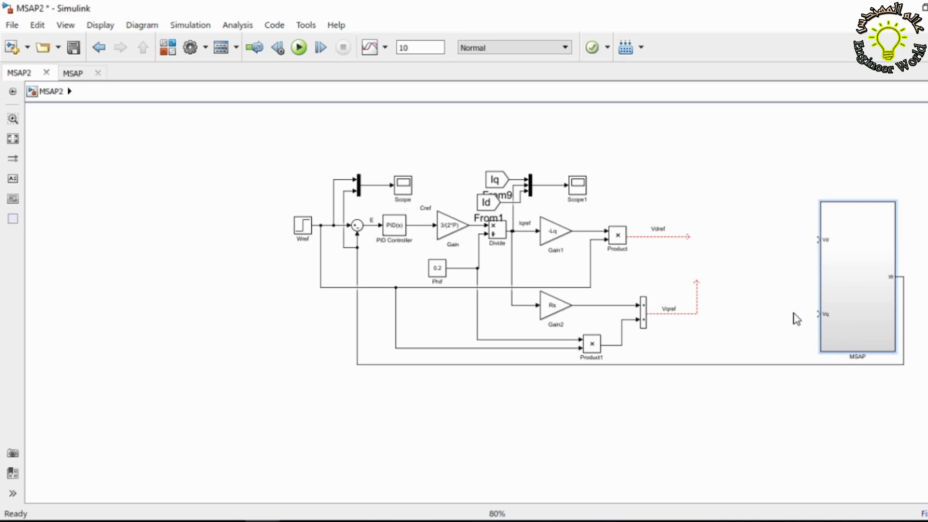
pyautogui.click(168, 47)
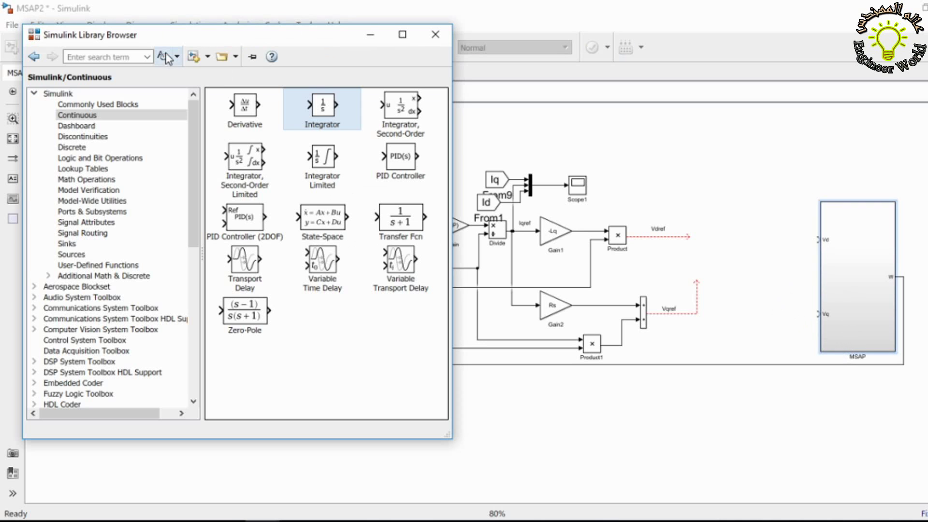
pyautogui.click(104, 265)
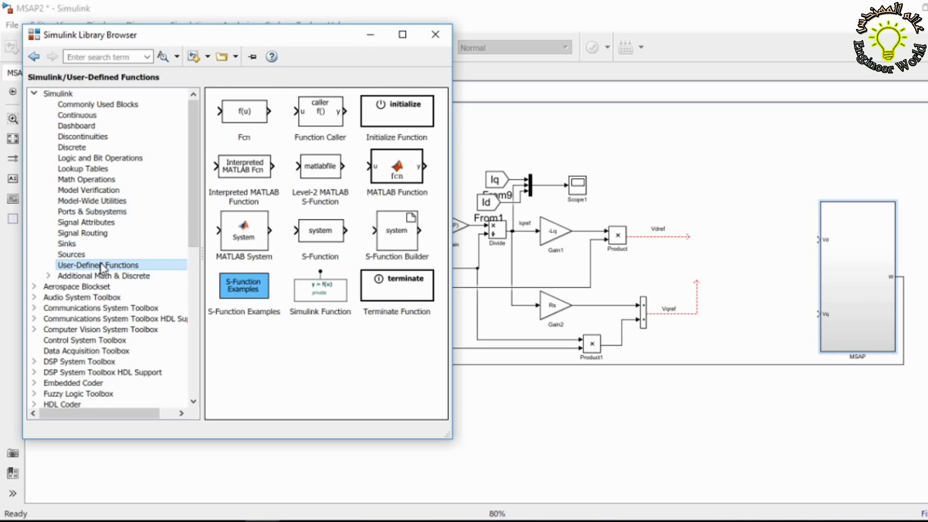
pyautogui.moveTo(239, 119); pyautogui.dragTo(724, 191)
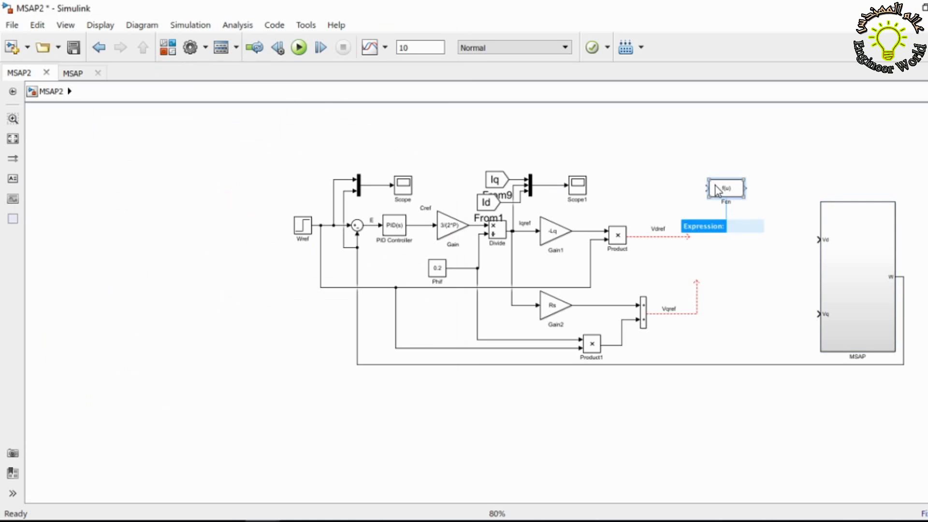
# Feed a three-input Mux with Vdref, the adder output and Wref through a new Integrator, and move MSAP farther away
pyautogui.moveTo(720, 196); pyautogui.dragTo(734, 199)
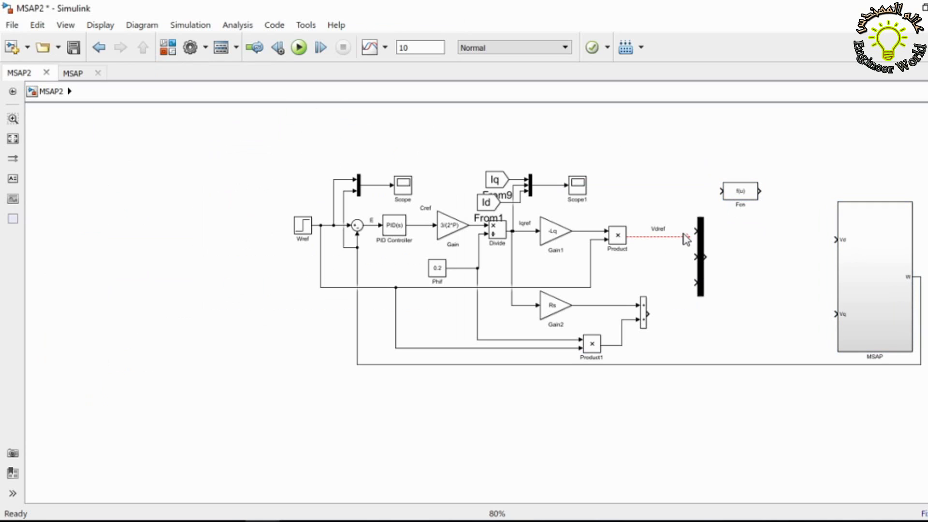
pyautogui.moveTo(687, 239)
pyautogui.mouseDown()
pyautogui.moveTo(694, 231)
pyautogui.moveTo(646, 315)
pyautogui.mouseUp()
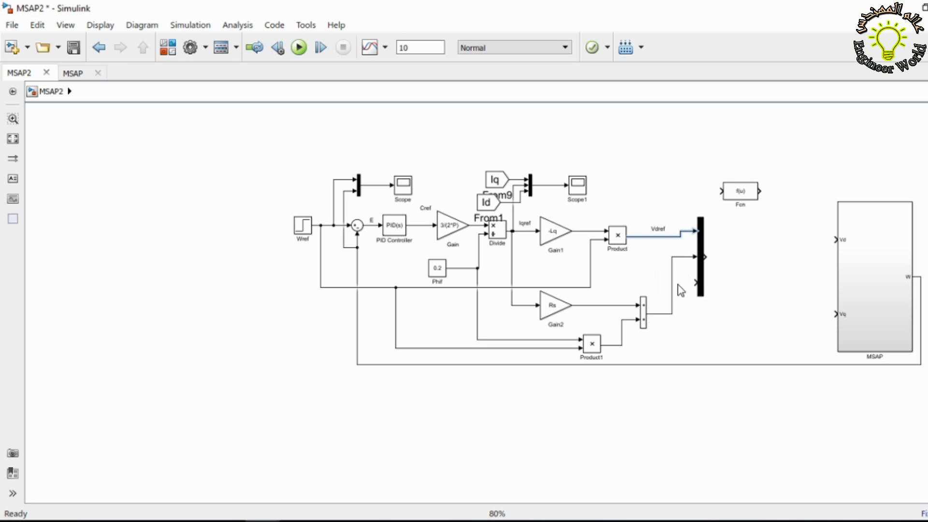
pyautogui.click(168, 47)
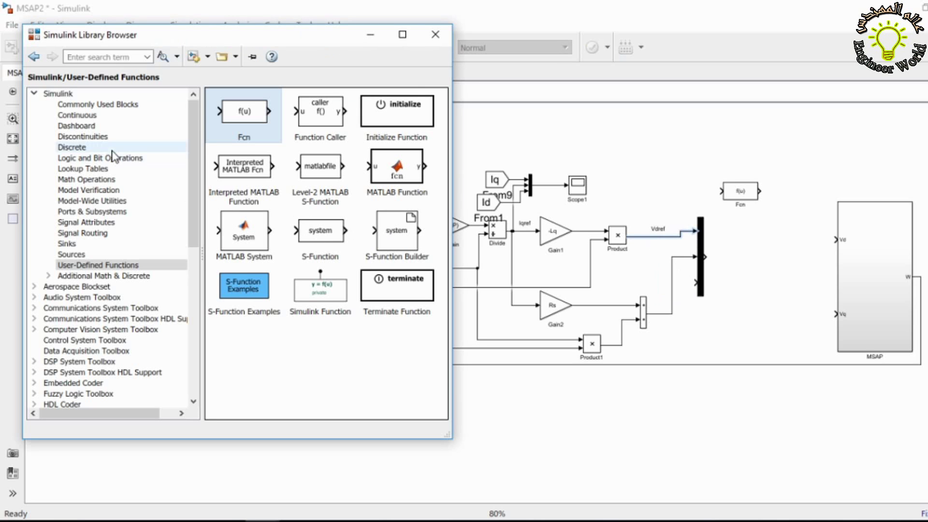
pyautogui.click(77, 115)
pyautogui.moveTo(323, 109); pyautogui.dragTo(320, 287)
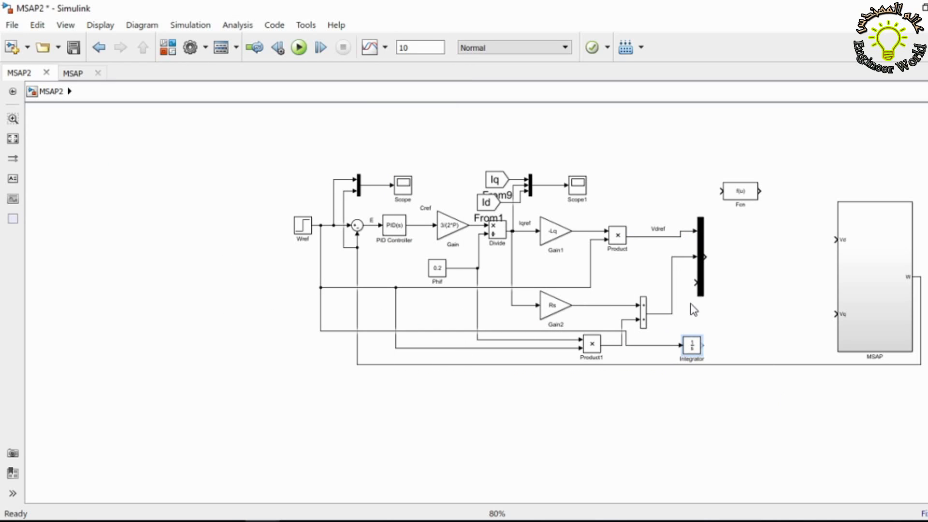
pyautogui.click(700, 292)
pyautogui.moveTo(701, 295); pyautogui.dragTo(684, 343)
pyautogui.click(716, 302)
pyautogui.moveTo(881, 317); pyautogui.dragTo(927, 311)
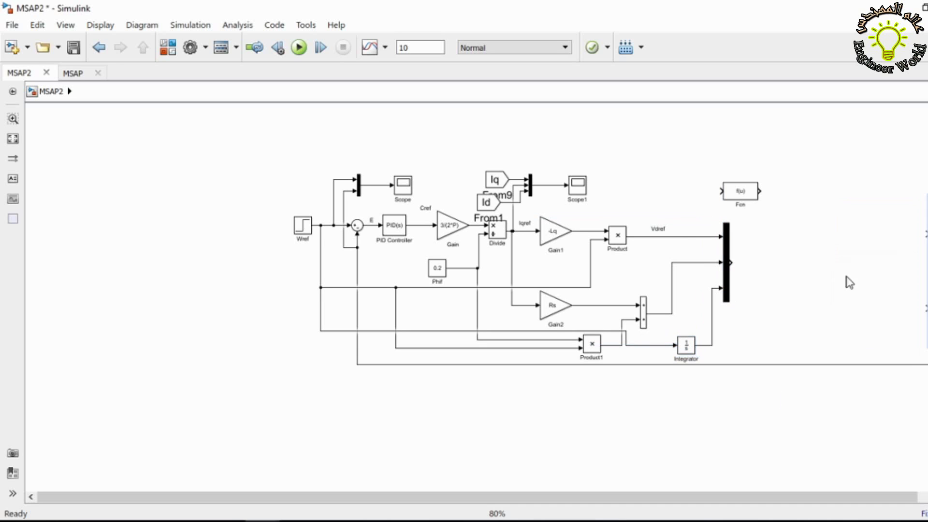
# Place the Fcn block between the Mux and MSAP, rename it Varef and widen it
pyautogui.moveTo(744, 194); pyautogui.dragTo(804, 206)
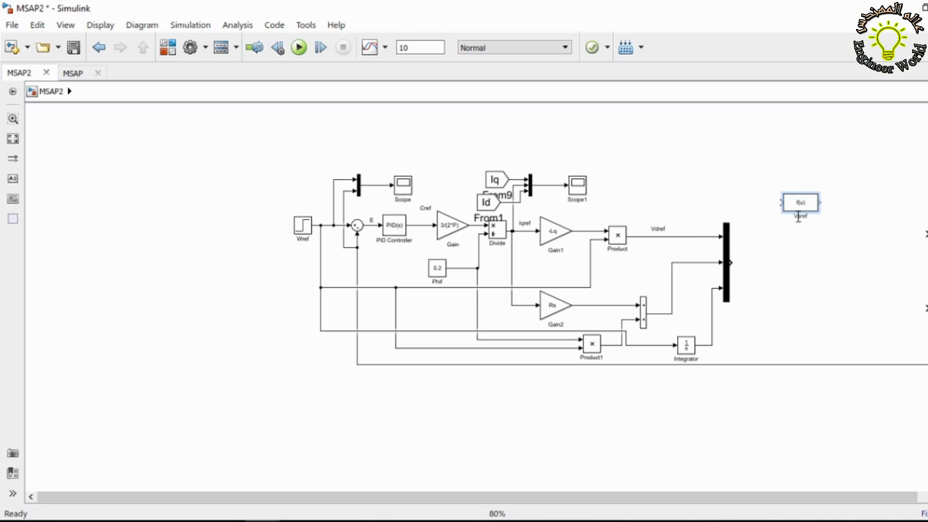
pyautogui.click(803, 256)
pyautogui.click(794, 207)
pyautogui.moveTo(819, 212); pyautogui.dragTo(905, 216)
pyautogui.moveTo(868, 205); pyautogui.dragTo(836, 220)
# Set the Varef block's expression to sqrt(2/3)*(u(1)*cos(u(3))-u(2)*sin(u(3)))
pyautogui.doubleClick(836, 222)
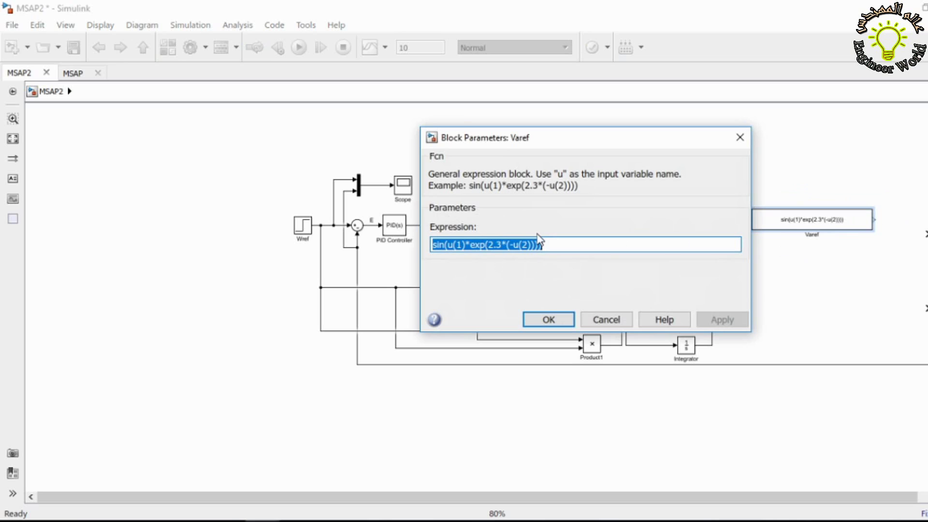
pyautogui.write('sq')
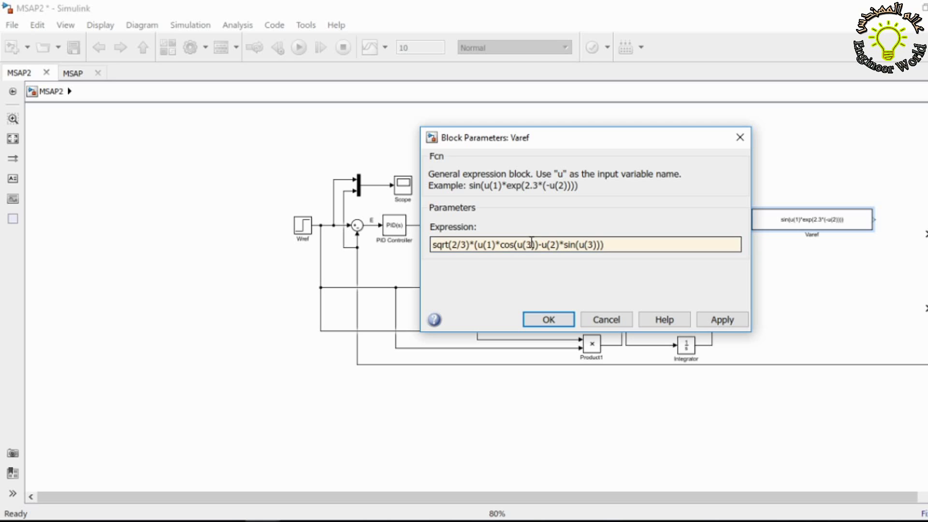
pyautogui.moveTo(432, 246); pyautogui.dragTo(471, 247)
pyautogui.click(479, 246)
pyautogui.moveTo(620, 247); pyautogui.dragTo(417, 234)
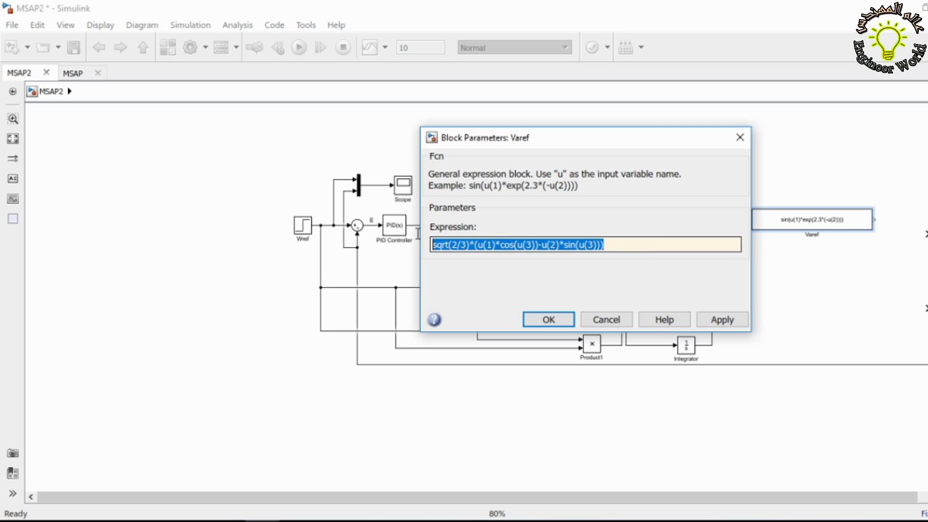
pyautogui.click(537, 319)
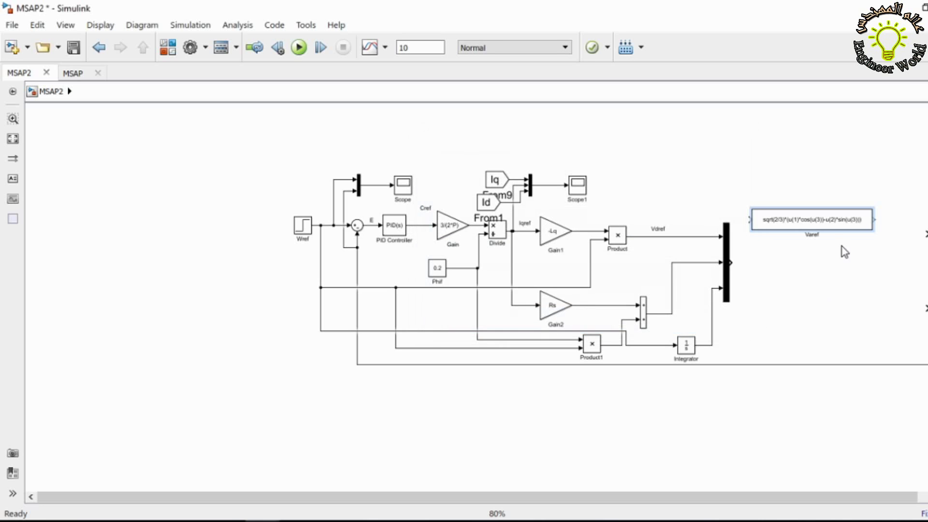
# Duplicate the Varef block directly below it and rename the copy Vbref
pyautogui.moveTo(828, 222); pyautogui.dragTo(815, 279)
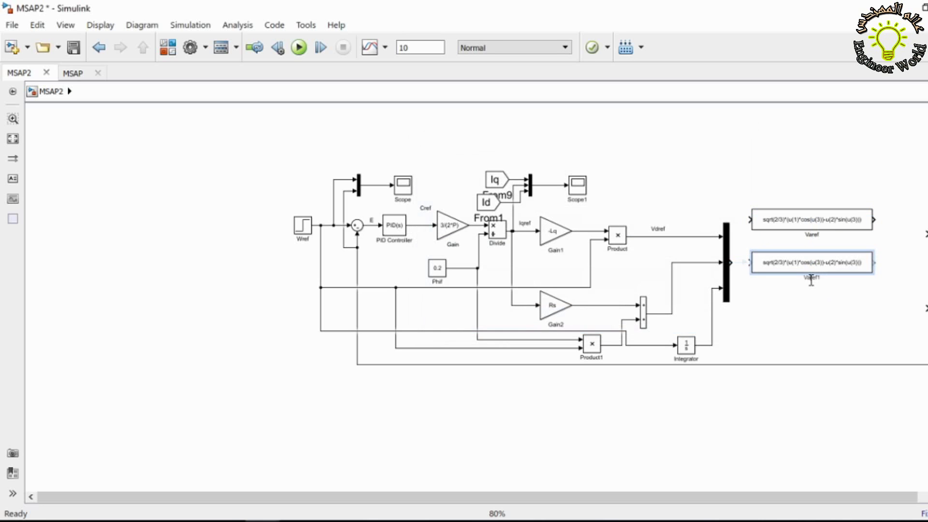
pyautogui.click(808, 279)
pyautogui.scroll(5, 812, 280)
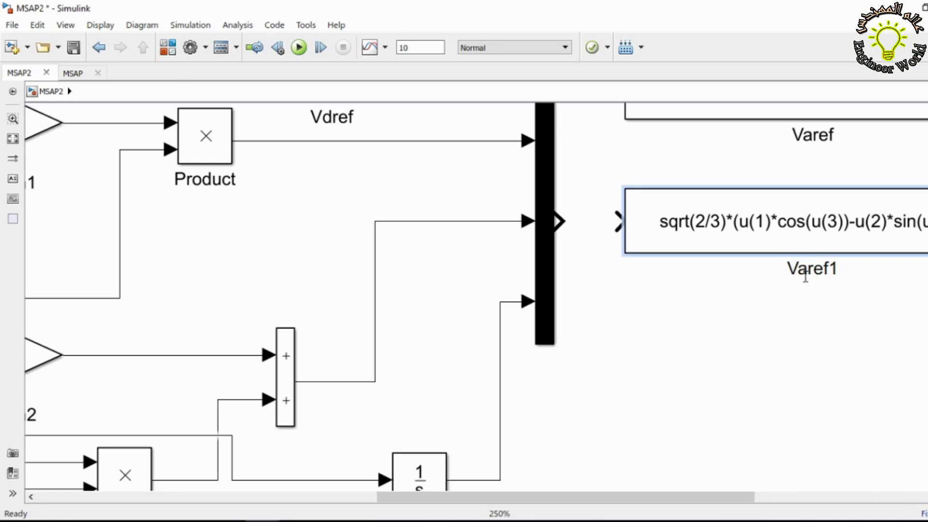
pyautogui.hscroll(5, 785, 489)
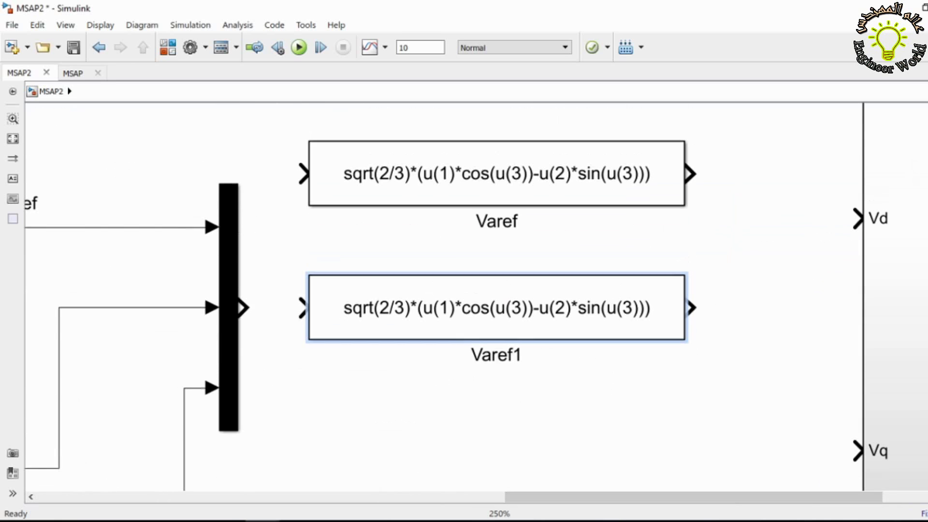
pyautogui.scroll(3, 587, 353)
pyautogui.click(489, 372)
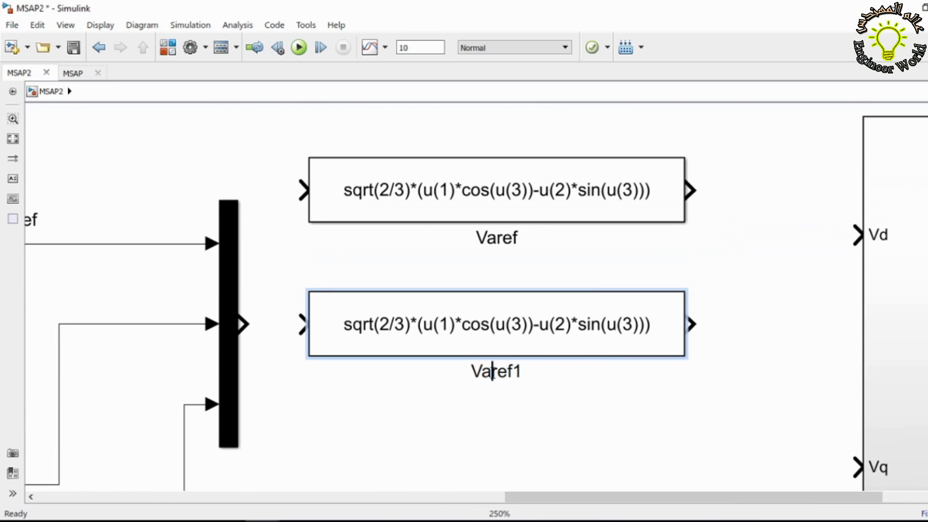
pyautogui.doubleClick(491, 373)
pyautogui.click(490, 372)
pyautogui.press('BackSpace')
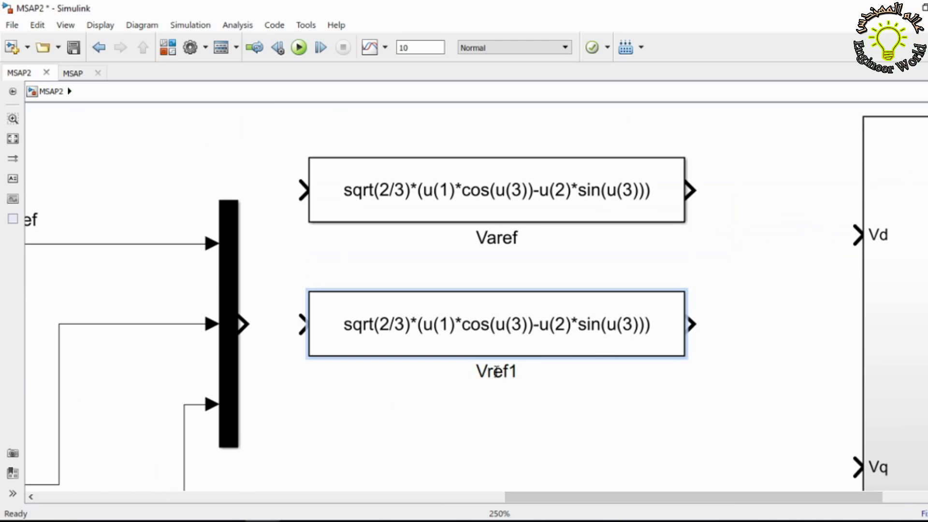
pyautogui.write('b')
pyautogui.click(516, 373)
pyautogui.press('BackSpace')
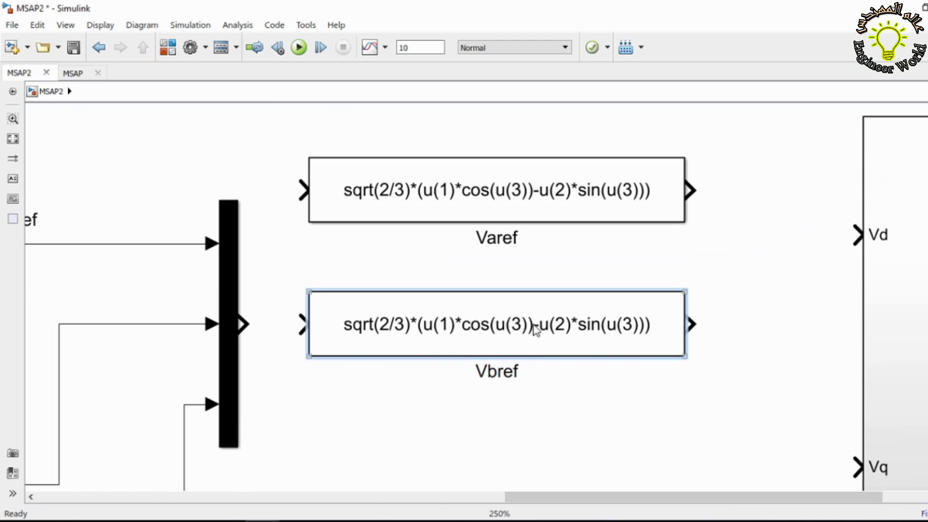
# Duplicate the Vbref block directly below it and rename the copy Vcref
pyautogui.moveTo(533, 317); pyautogui.dragTo(527, 459)
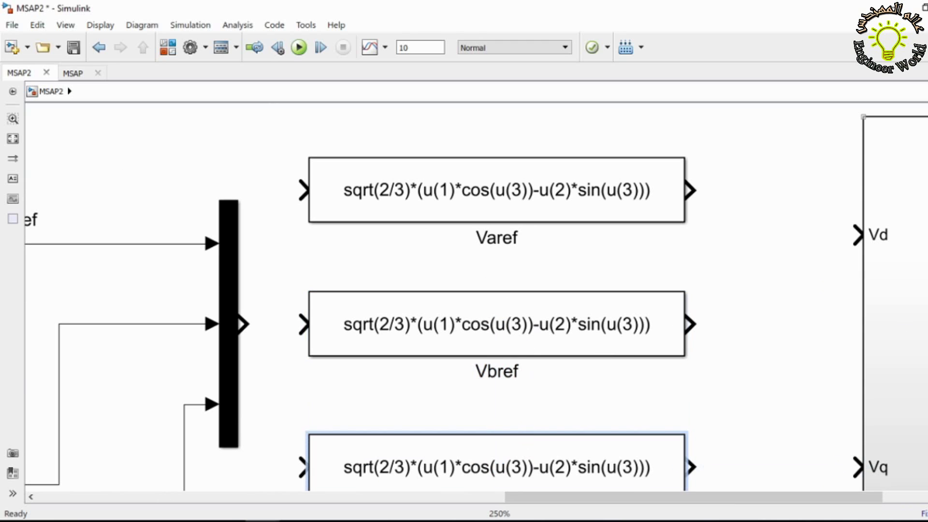
pyautogui.moveTo(927, 309); pyautogui.dragTo(918, 372)
pyautogui.scroll(-2, 608, 431)
pyautogui.click(527, 487)
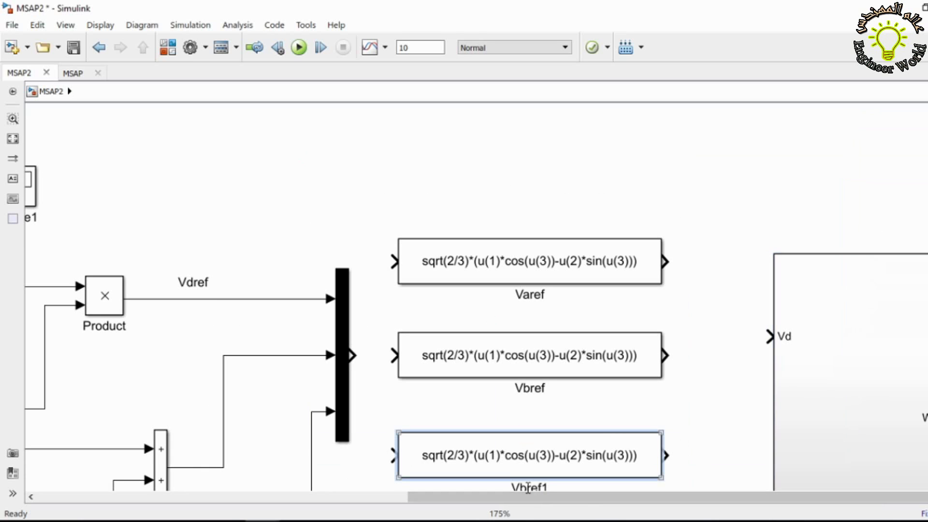
pyautogui.click(527, 488)
pyautogui.press('BackSpace')
pyautogui.write('c')
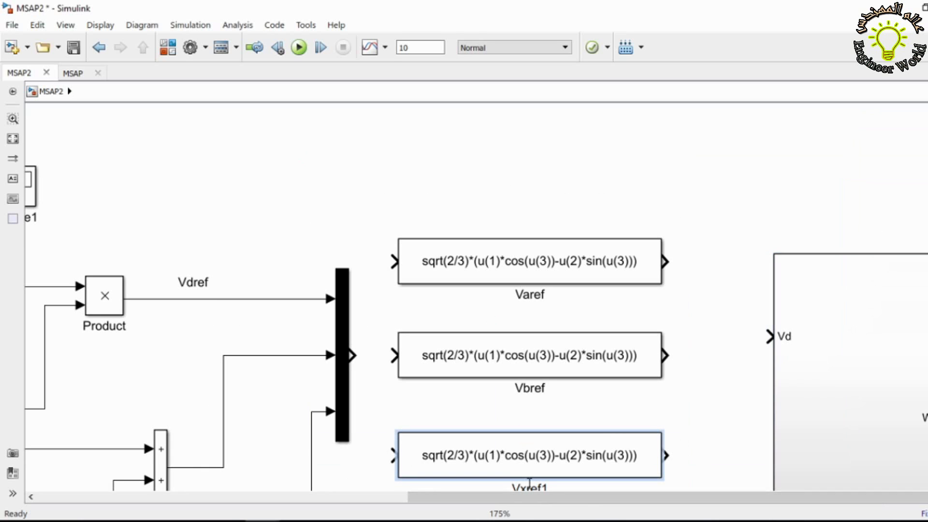
pyautogui.scroll(-3, 599, 400)
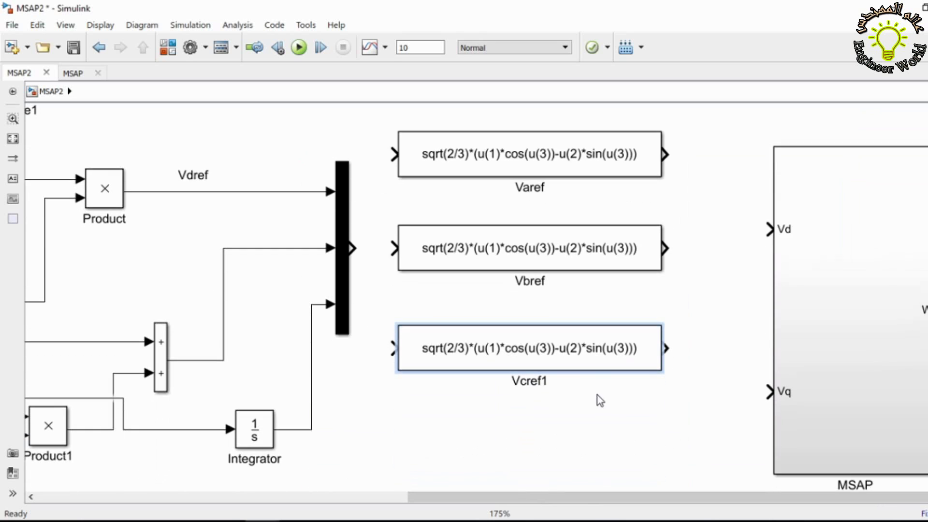
pyautogui.click(541, 380)
pyautogui.press('Delete')
# Set the Vbref expression to sqrt(2/3)*(u(1)*cos(u(3)-2*pi/3)-u(2)*sin(u(3)-2*pi/3)) and widen the block to fit it
pyautogui.click(541, 267)
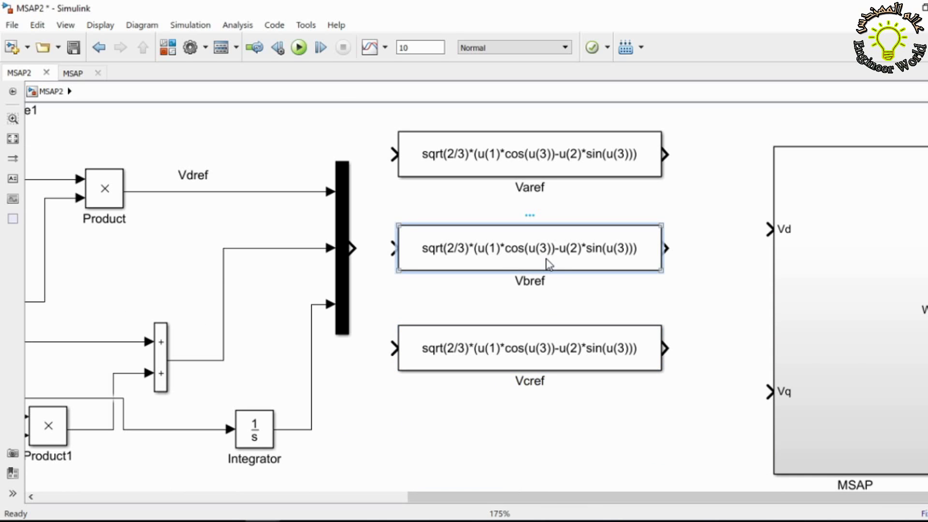
pyautogui.doubleClick(546, 265)
pyautogui.moveTo(80, 273); pyautogui.dragTo(140, 276)
pyautogui.click(141, 275)
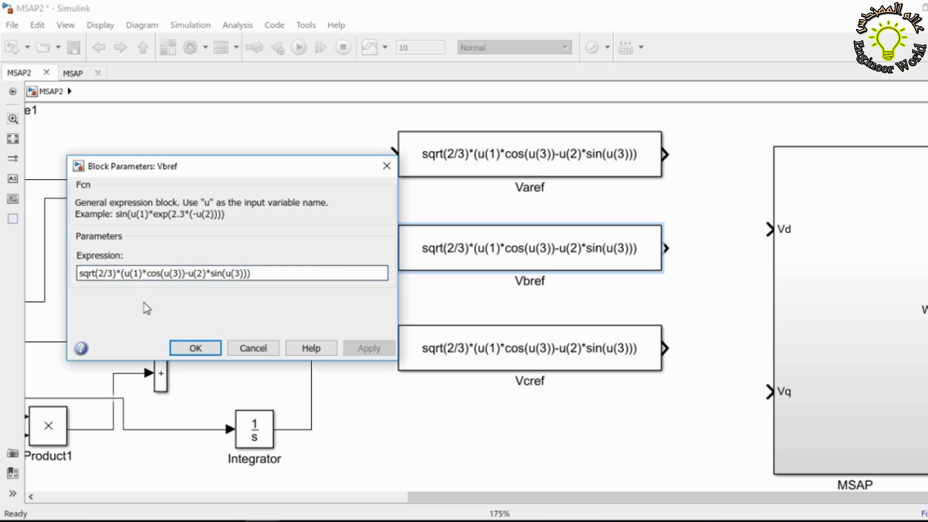
pyautogui.click(183, 274)
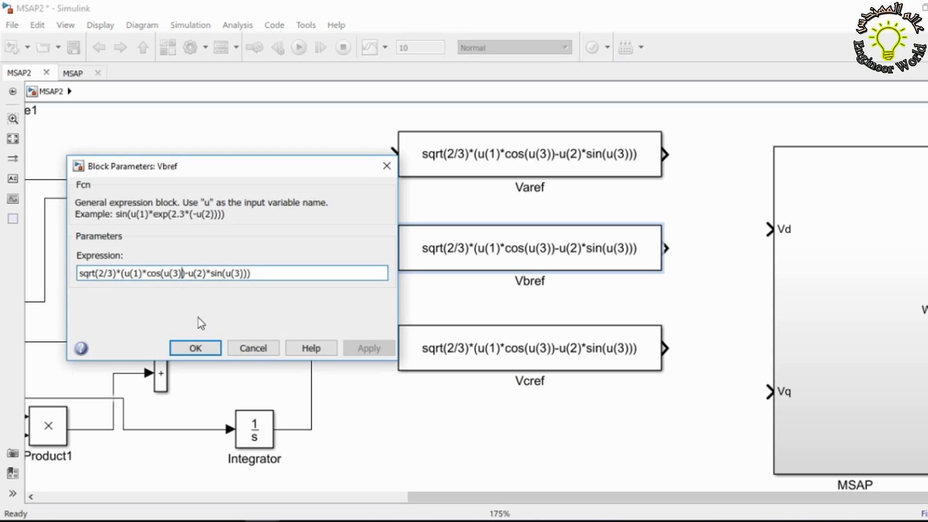
pyautogui.write('-2*pi')
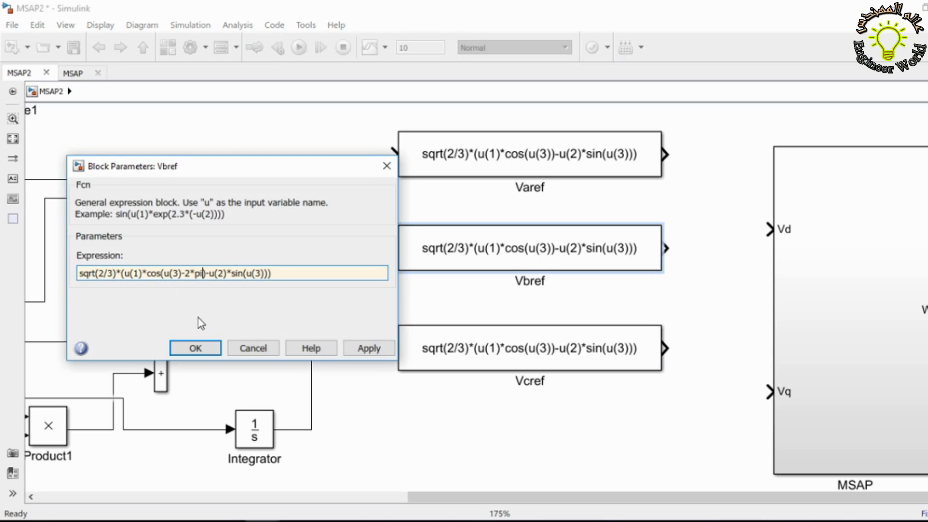
pyautogui.write('/3')
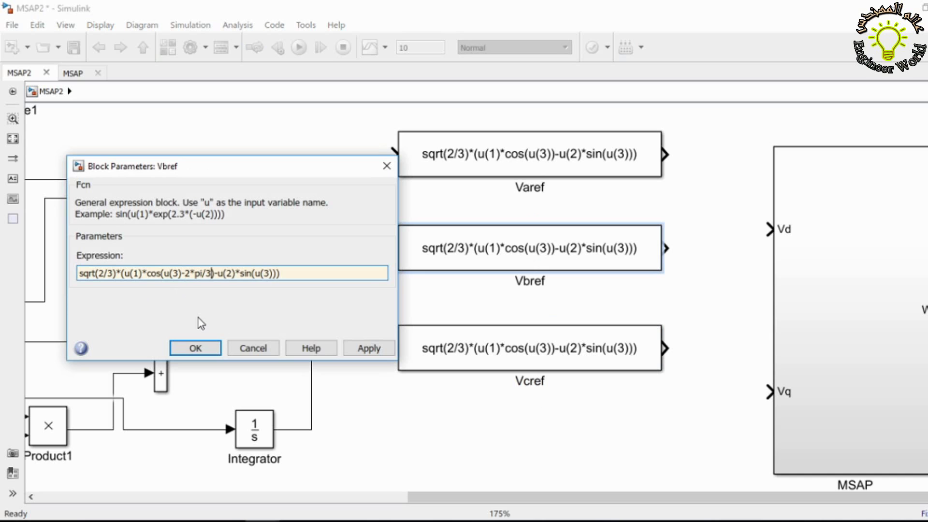
pyautogui.doubleClick(270, 274)
pyautogui.click(270, 274)
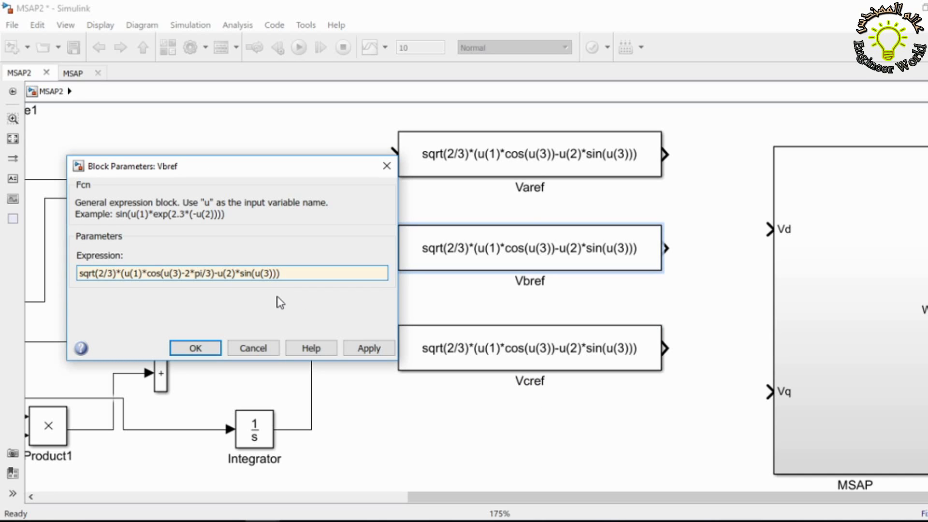
pyautogui.press('Right')
pyautogui.press('Return')
pyautogui.moveTo(660, 270); pyautogui.dragTo(694, 269)
# Set the Vcref expression to sqrt(2/3)*(u(1)*cos(u(3)+2*pi/3)-u(2)*sin(u(3)+2*pi/3)) and widen the block to fit it
pyautogui.doubleClick(587, 346)
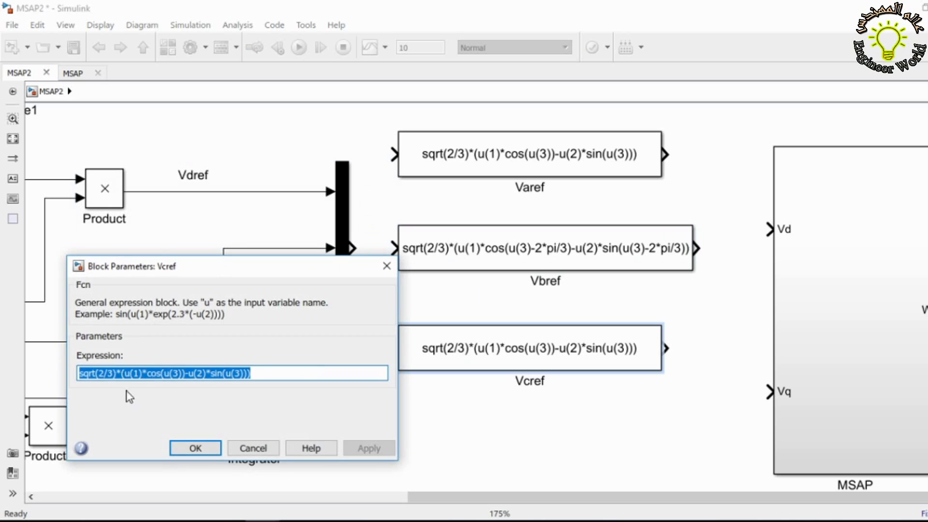
pyautogui.click(155, 371)
pyautogui.click(180, 374)
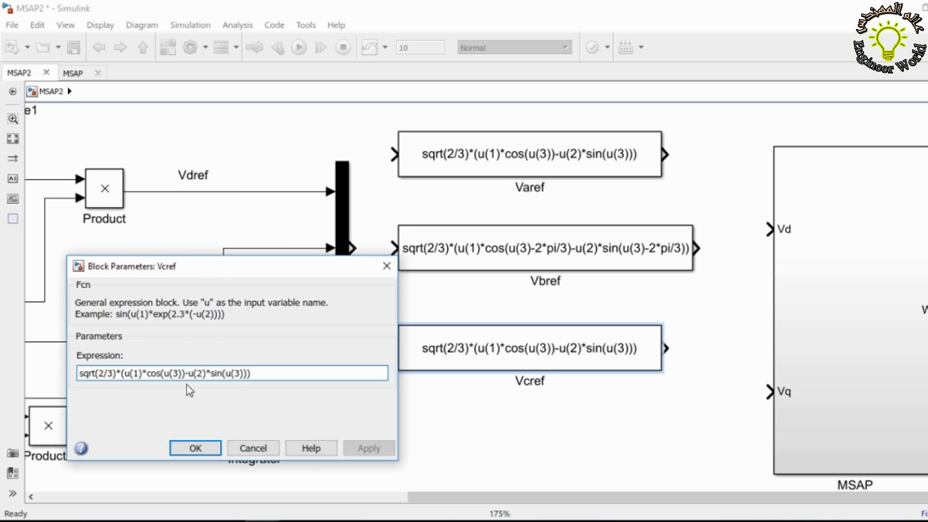
pyautogui.write('+2*pi')
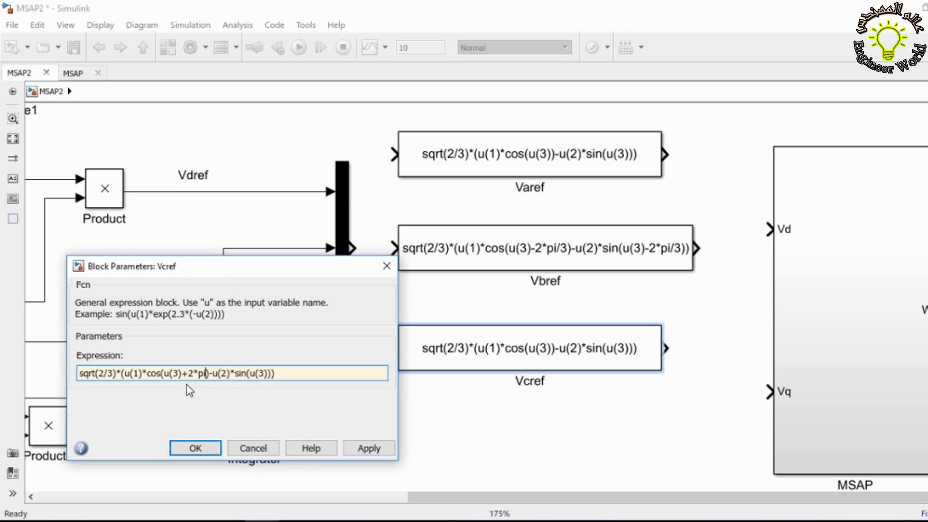
pyautogui.write('/3')
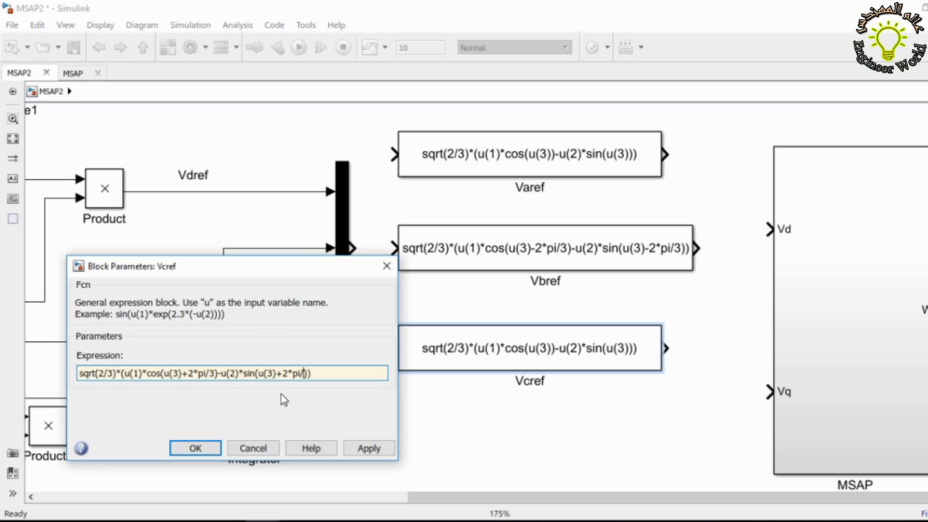
pyautogui.write('i/3')
pyautogui.press('Return')
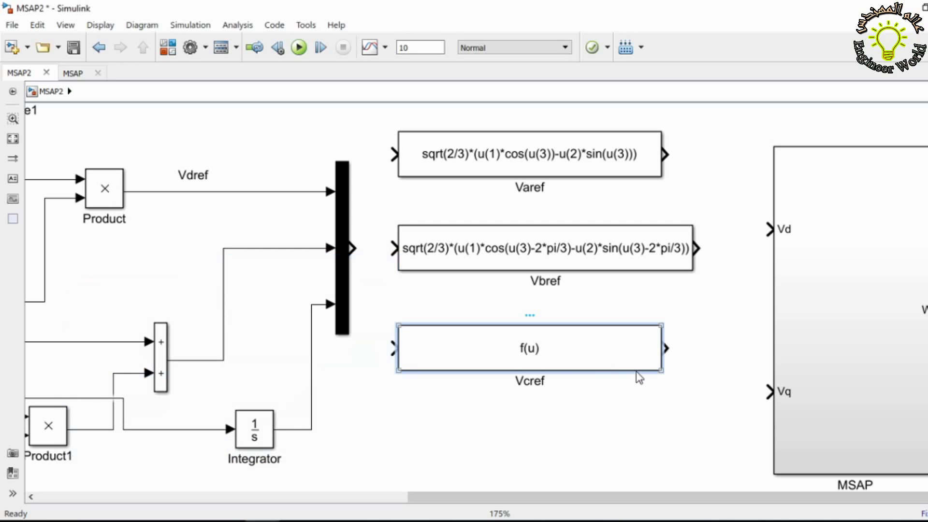
pyautogui.moveTo(661, 371); pyautogui.dragTo(695, 368)
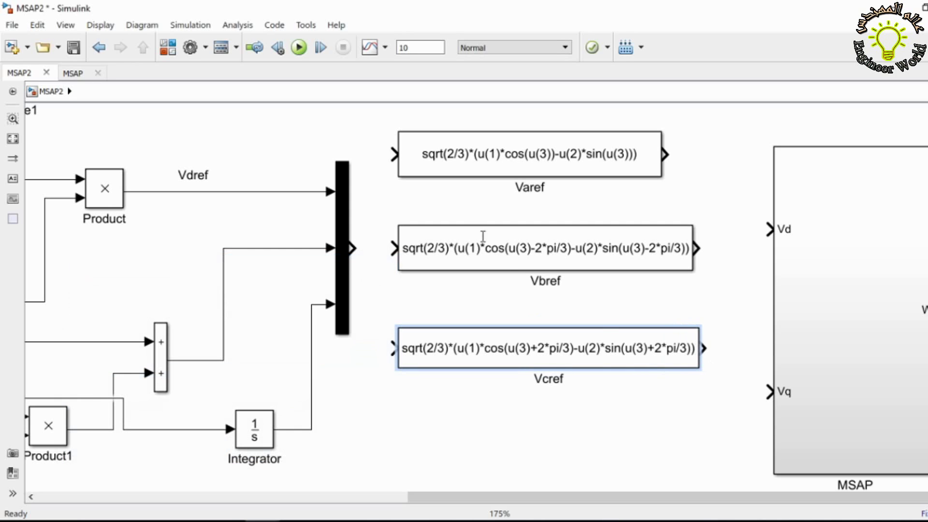
# Connect the mux output to the Varef, Vbref and Vcref inputs and draw an open signal line from each block's output
pyautogui.moveTo(389, 156); pyautogui.dragTo(376, 249)
pyautogui.moveTo(392, 348); pyautogui.dragTo(374, 248)
pyautogui.scroll(-2, 555, 335)
pyautogui.moveTo(817, 326); pyautogui.dragTo(919, 335)
pyautogui.moveTo(634, 206); pyautogui.dragTo(748, 205)
pyautogui.moveTo(664, 274); pyautogui.dragTo(756, 274)
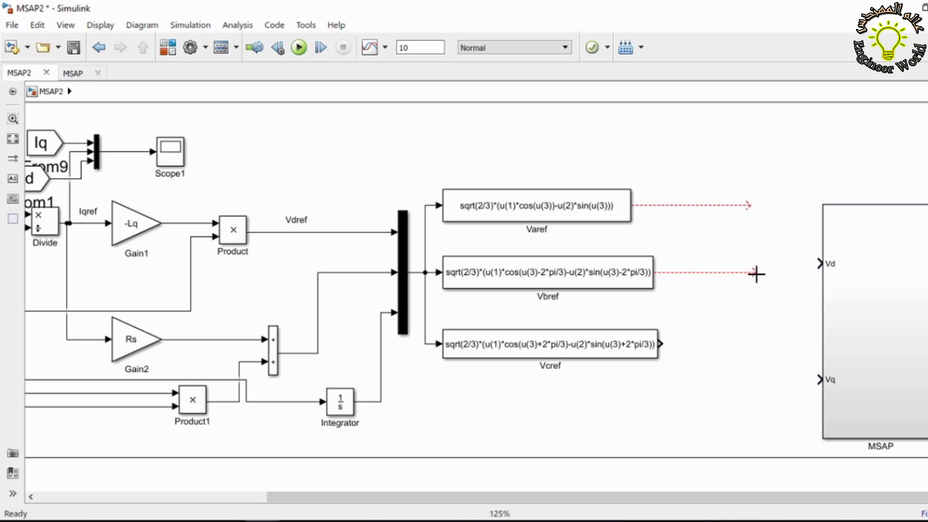
pyautogui.moveTo(660, 344); pyautogui.dragTo(754, 341)
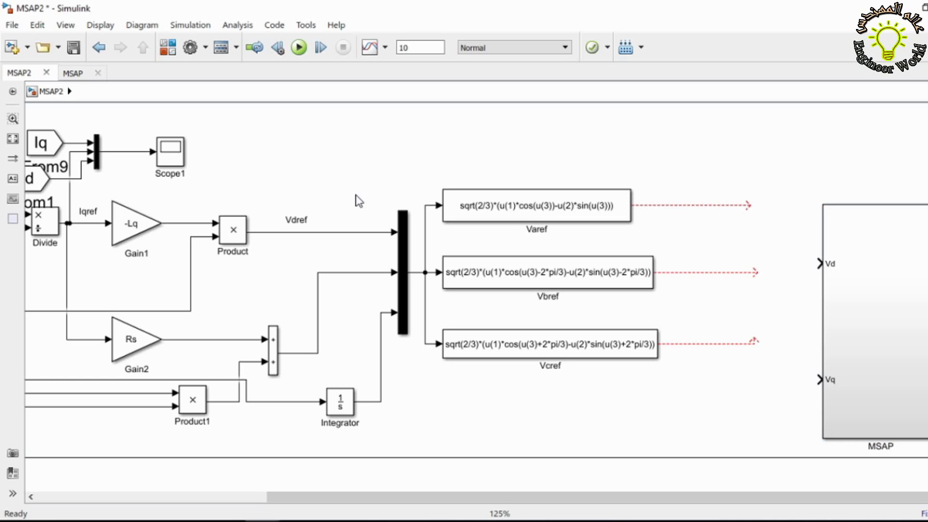
# Move the Integrator, the Add block and Product1 into a more compact layout and reroute the Integrator's input line
pyautogui.moveTo(345, 405); pyautogui.dragTo(378, 387)
pyautogui.scroll(-2, 263, 394)
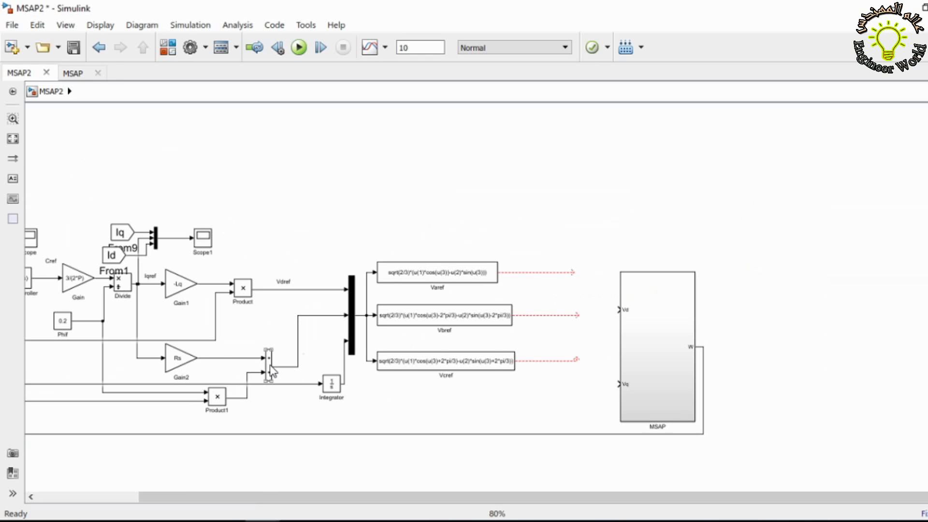
pyautogui.moveTo(270, 370); pyautogui.dragTo(270, 332)
pyautogui.moveTo(227, 385)
pyautogui.mouseDown()
pyautogui.moveTo(229, 417)
pyautogui.moveTo(217, 382)
pyautogui.mouseUp()
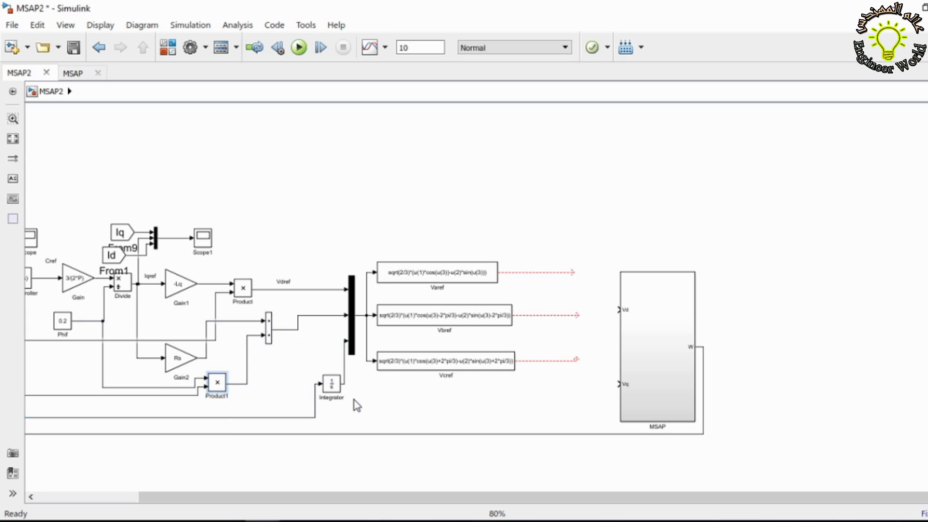
pyautogui.moveTo(335, 390); pyautogui.dragTo(336, 363)
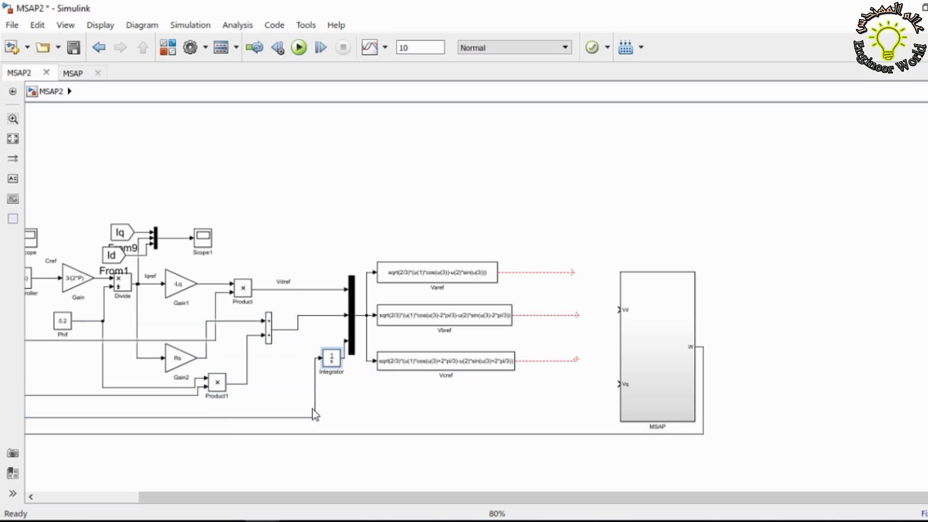
pyautogui.moveTo(314, 414); pyautogui.dragTo(287, 414)
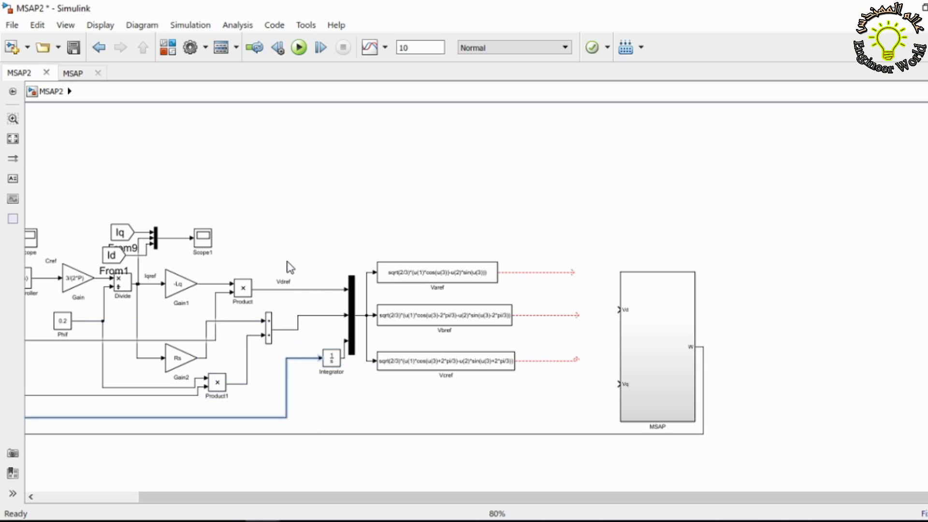
# Create a subsystem from the mux, the Integrator and the three Fcn blocks, and enlarge the subsystem block
pyautogui.moveTo(287, 261); pyautogui.dragTo(450, 406)
pyautogui.click(409, 389)
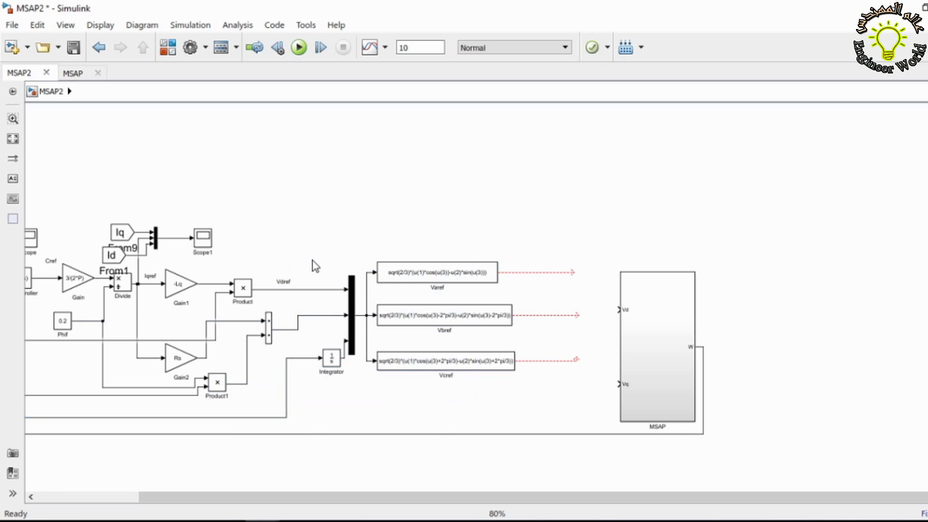
pyautogui.moveTo(293, 236); pyautogui.dragTo(551, 405)
pyautogui.rightClick(477, 358)
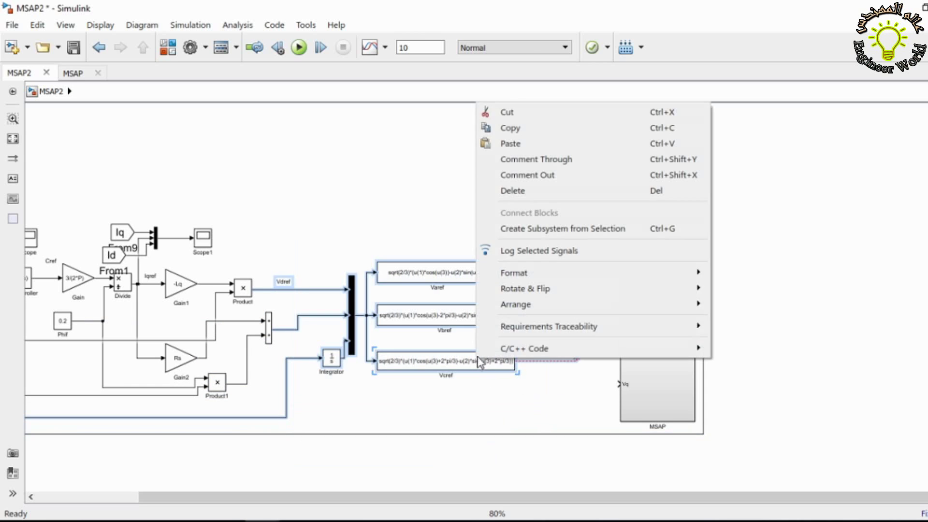
pyautogui.click(513, 230)
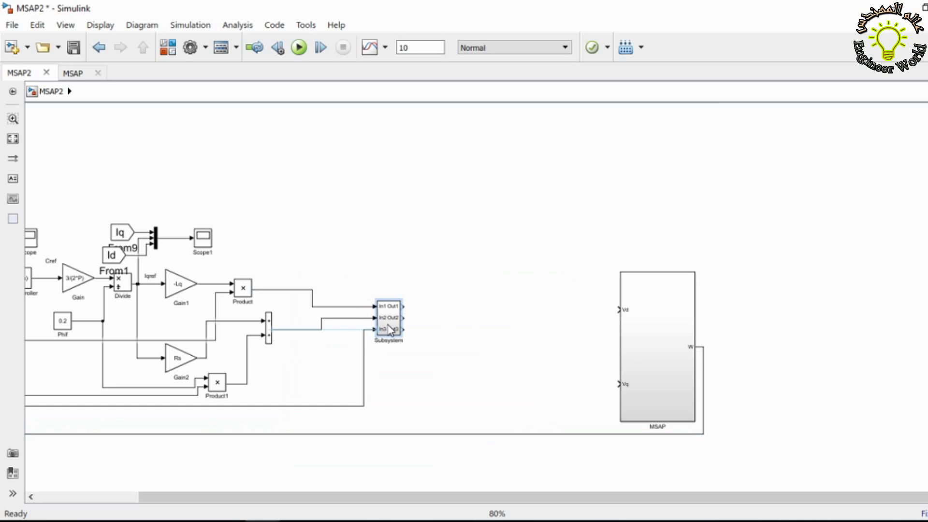
pyautogui.moveTo(404, 329); pyautogui.dragTo(465, 339)
# Inside the subsystem, rename input ports 1, 2 and 3 as Vdref, Vqref and theta
pyautogui.doubleClick(418, 333)
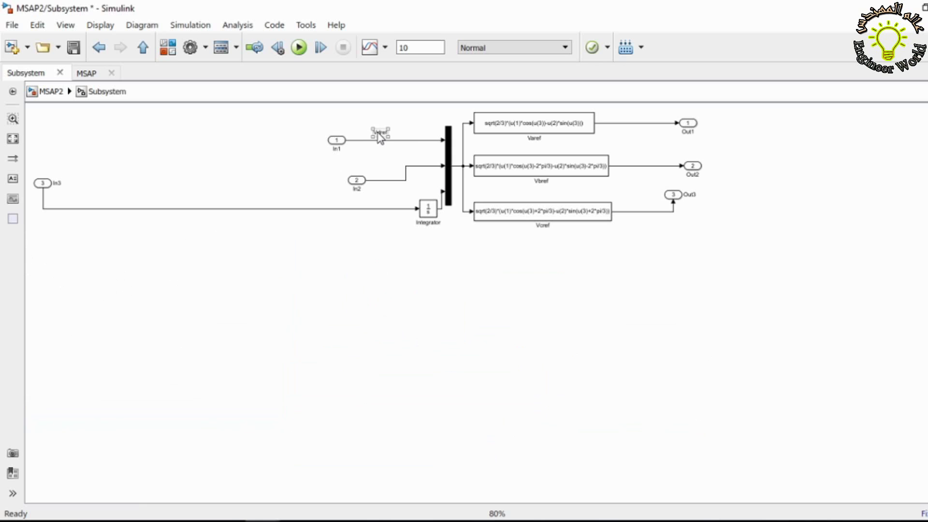
pyautogui.click(337, 141)
pyautogui.scroll(3, 337, 143)
pyautogui.doubleClick(337, 156)
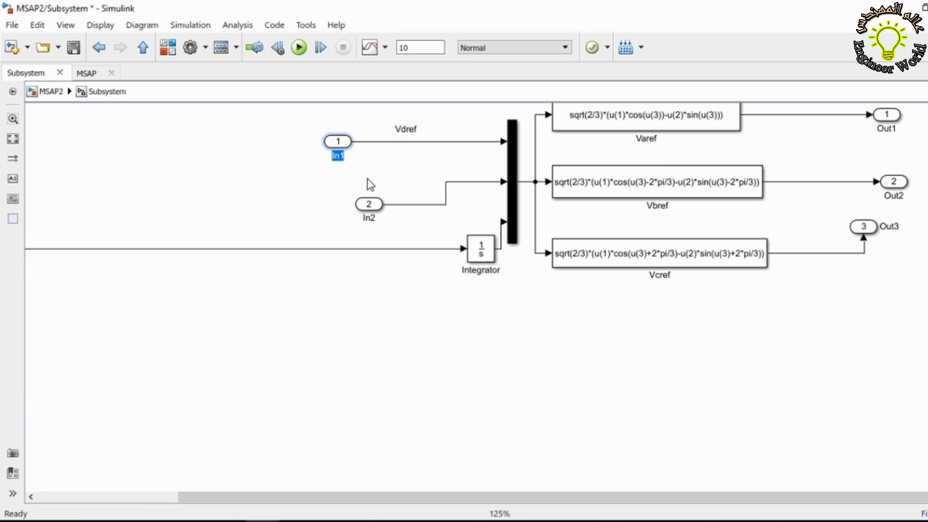
pyautogui.write('Vdref')
pyautogui.click(366, 218)
pyautogui.doubleClick(366, 218)
pyautogui.write('M')
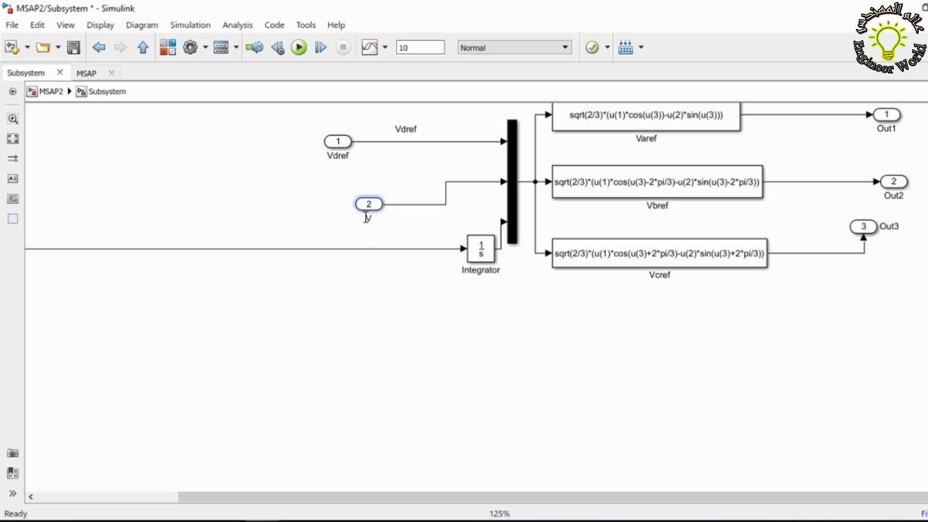
pyautogui.write('qref')
pyautogui.moveTo(366, 498); pyautogui.dragTo(225, 498)
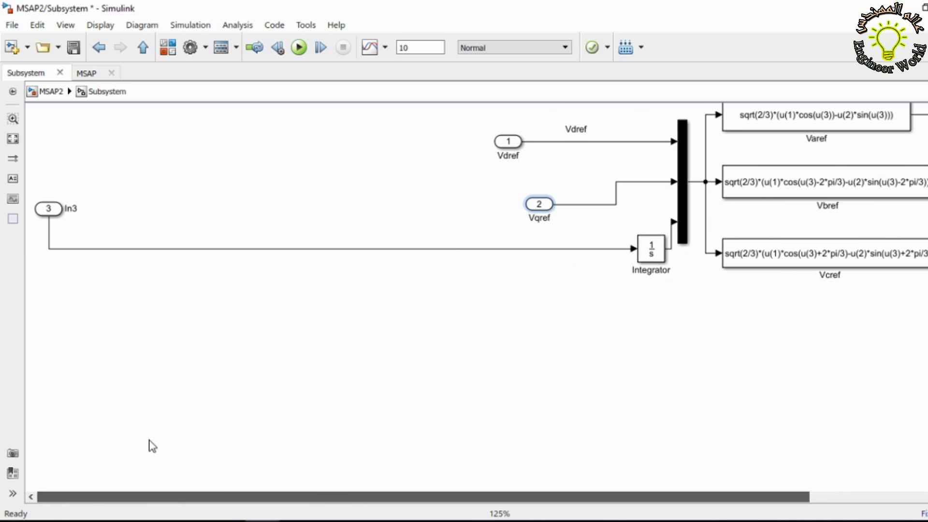
pyautogui.doubleClick(72, 209)
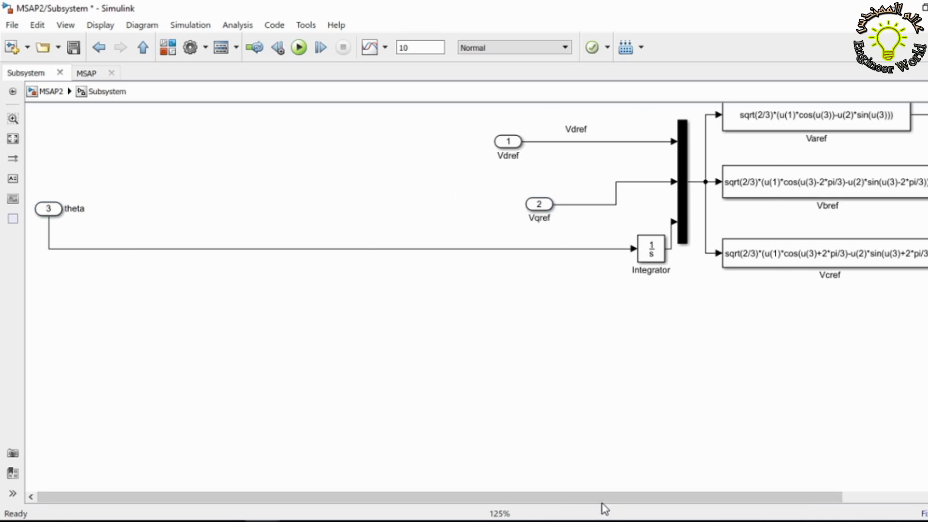
# Rename the subsystem's output ports as Var, Vbr and Vcr and return to the top-level MSAP2 model
pyautogui.moveTo(603, 498); pyautogui.dragTo(712, 497)
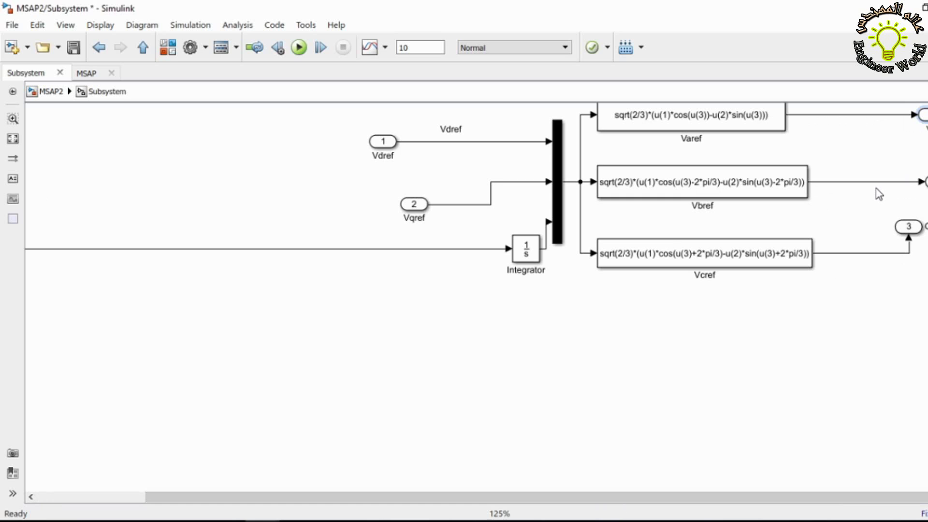
pyautogui.click(926, 181)
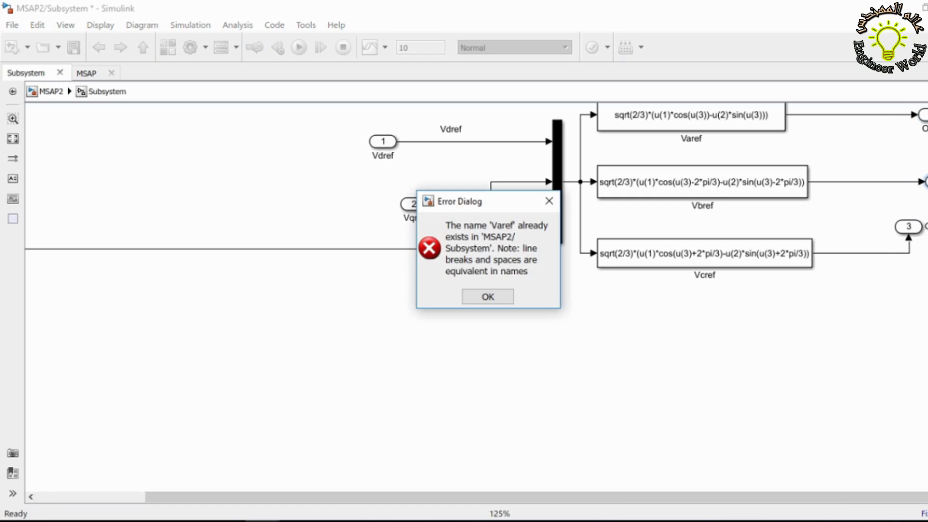
pyautogui.click(504, 296)
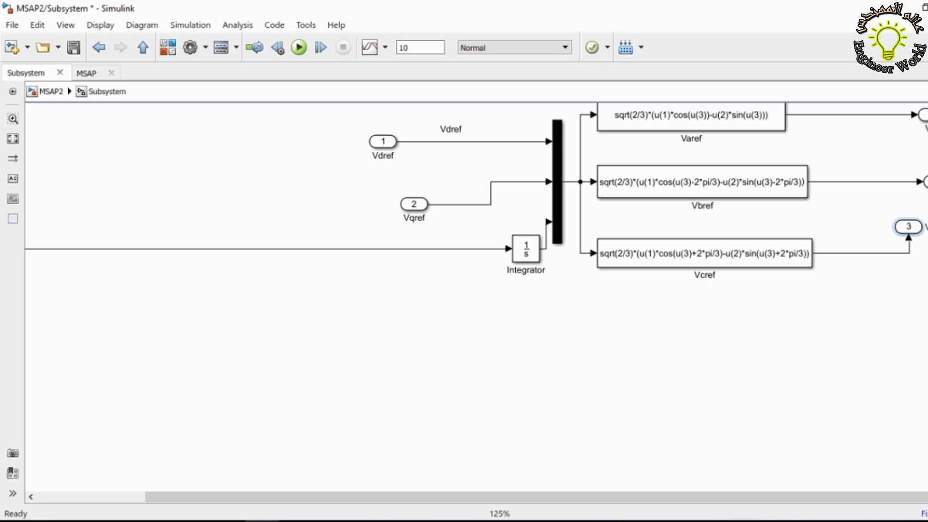
pyautogui.click(143, 48)
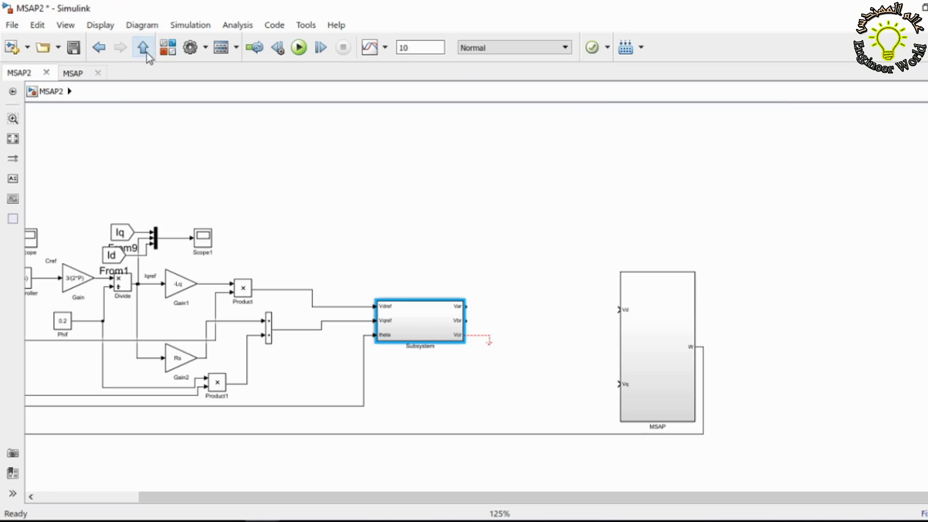
# Shift the subsystem block slightly downward and rename it Park Inverse
pyautogui.moveTo(403, 320); pyautogui.dragTo(404, 324)
pyautogui.doubleClick(415, 349)
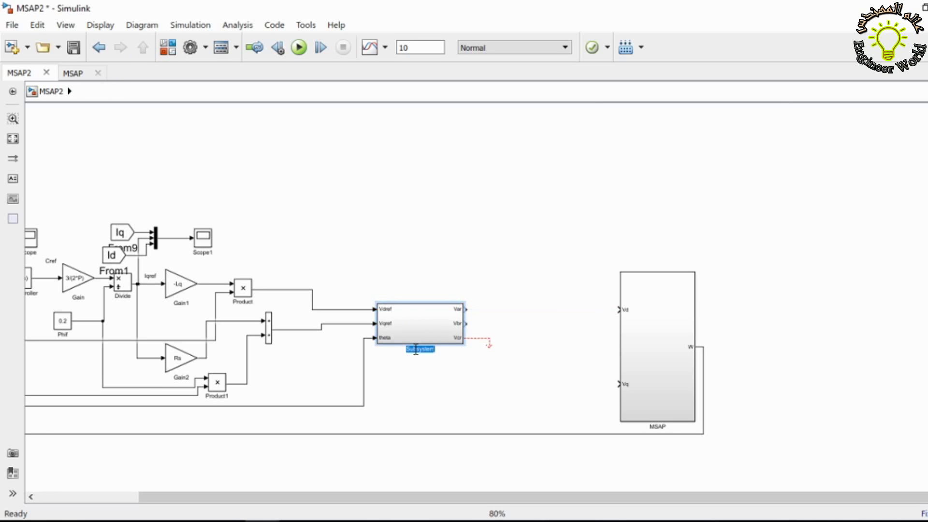
pyautogui.write('Park Inverse')
# Enlarge the Park Inverse block vertically and delete the unconnected line at its Vcr output
pyautogui.scroll(3, 415, 350)
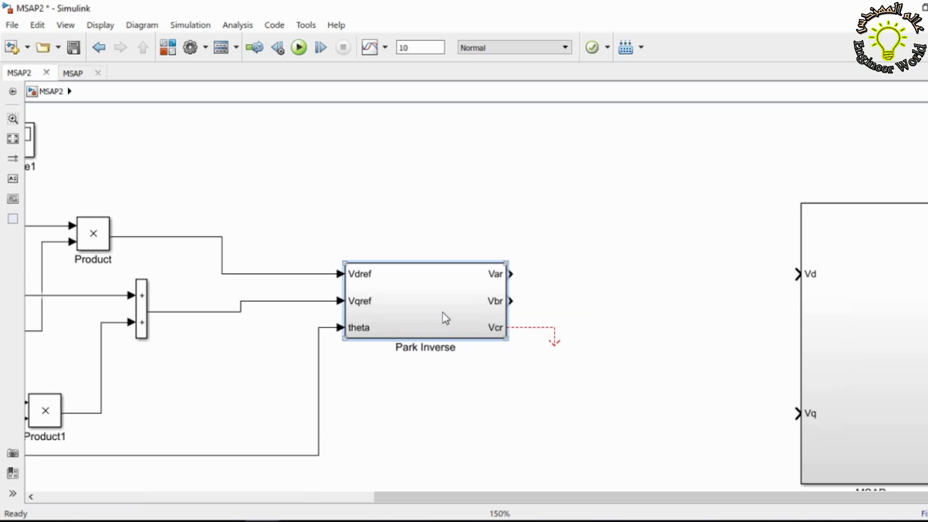
pyautogui.moveTo(504, 334); pyautogui.dragTo(500, 431)
pyautogui.moveTo(541, 377); pyautogui.dragTo(556, 442)
pyautogui.press('Delete')
pyautogui.click(366, 313)
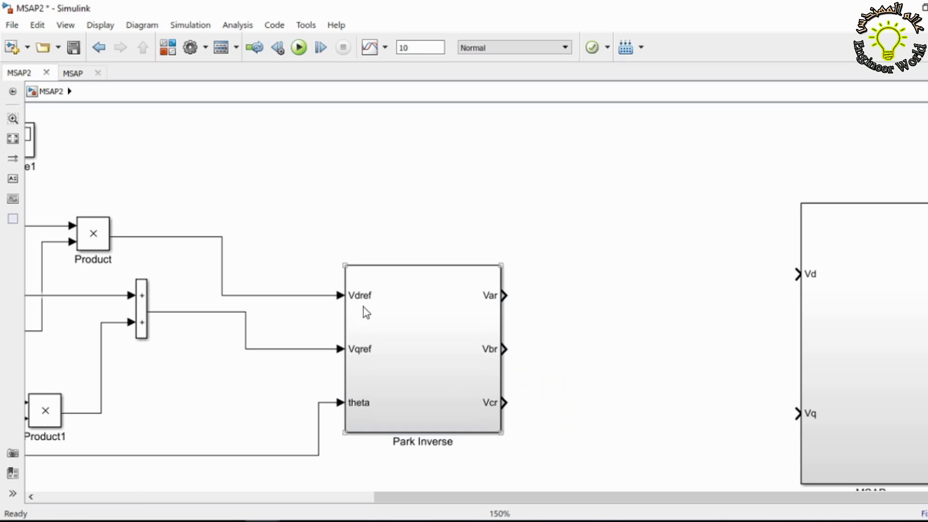
pyautogui.moveTo(345, 265); pyautogui.dragTo(342, 203)
# Move the Park Inverse block closer to the Product and Add blocks and reroute its theta input line
pyautogui.moveTo(319, 443); pyautogui.dragTo(225, 413)
pyautogui.moveTo(410, 391); pyautogui.dragTo(351, 373)
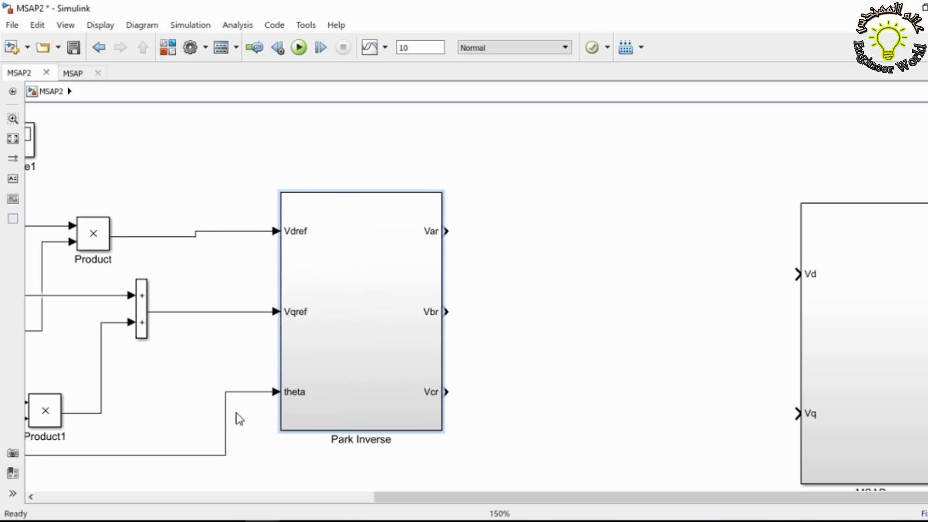
pyautogui.moveTo(227, 414); pyautogui.dragTo(186, 406)
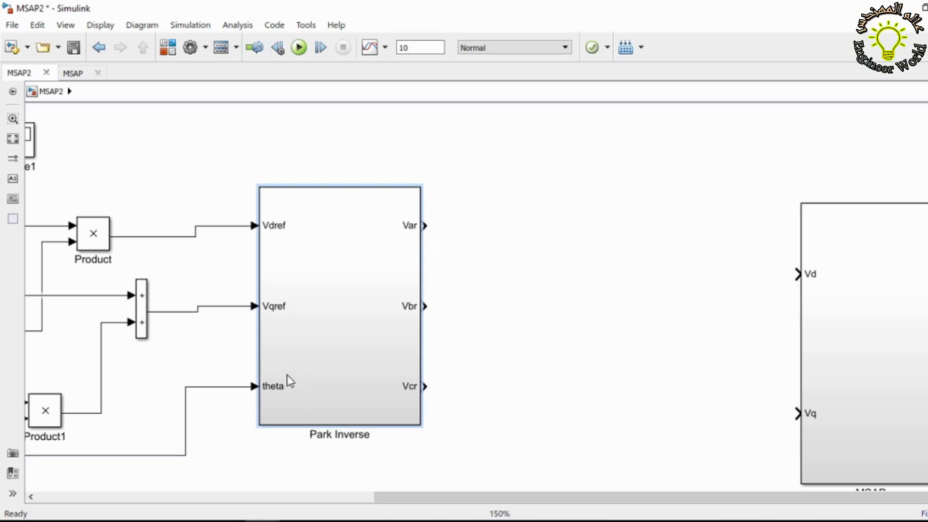
pyautogui.moveTo(310, 381); pyautogui.dragTo(288, 379)
# Add a Product block from the Math Operations library between the Park Inverse and MSAP blocks
pyautogui.scroll(-1, 288, 376)
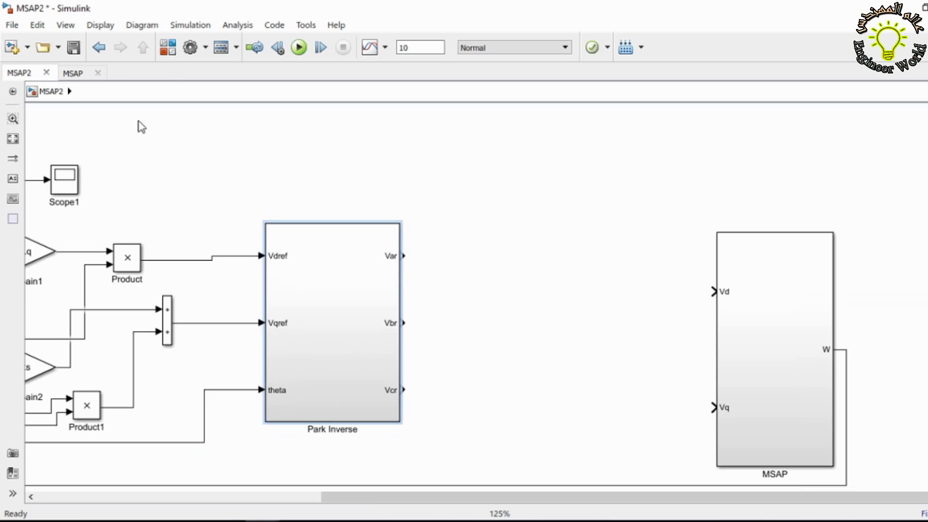
pyautogui.click(167, 47)
pyautogui.click(71, 147)
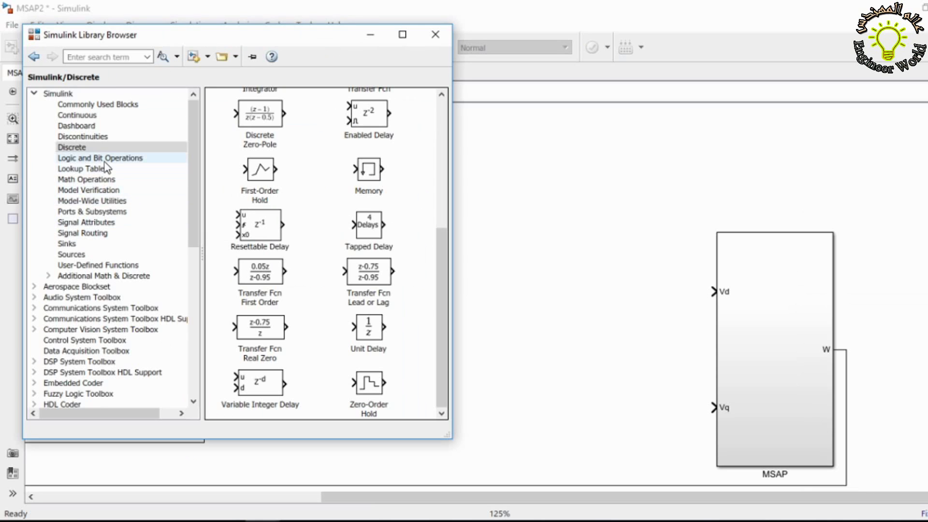
pyautogui.click(99, 158)
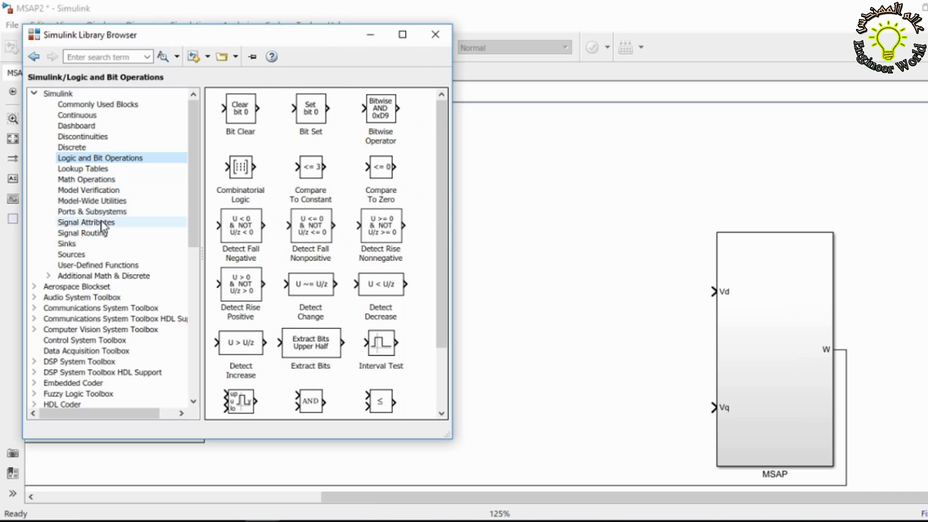
pyautogui.click(102, 222)
pyautogui.click(100, 190)
pyautogui.click(100, 179)
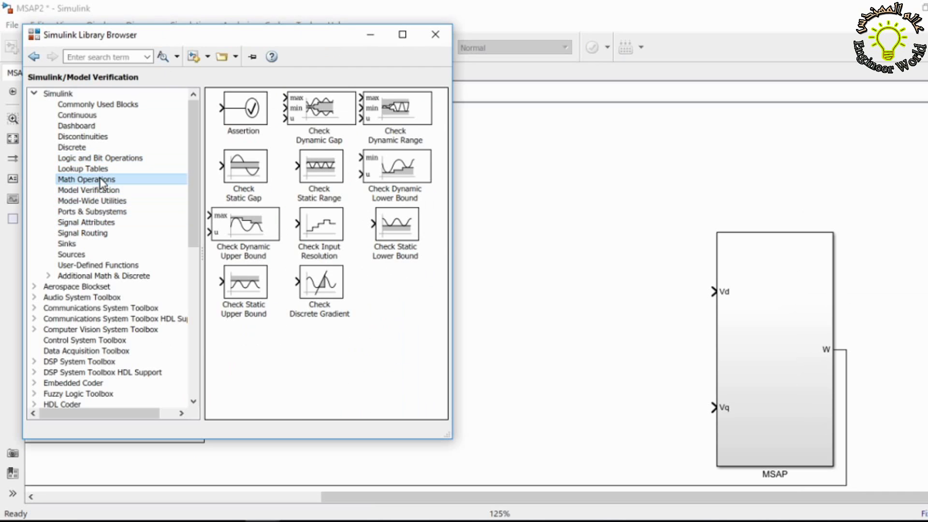
pyautogui.scroll(-4, 310, 265)
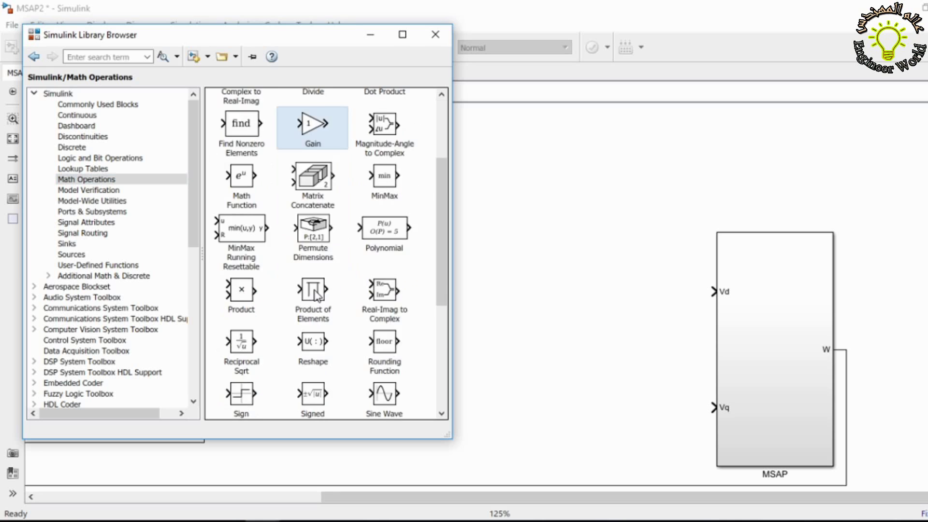
pyautogui.moveTo(247, 207); pyautogui.dragTo(515, 244)
# Add a Sum block from the Math Operations library below the new Product block
pyautogui.click(176, 50)
pyautogui.scroll(-2, 331, 338)
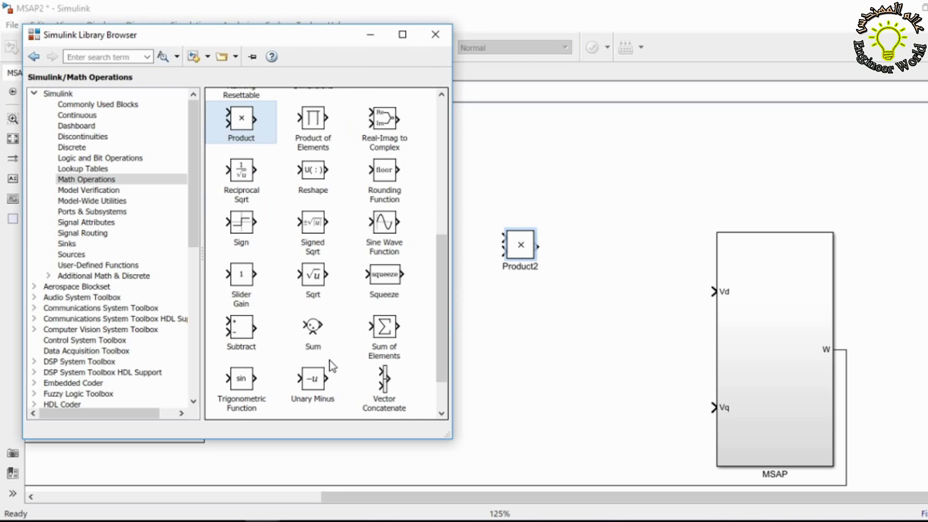
pyautogui.moveTo(312, 324); pyautogui.dragTo(517, 329)
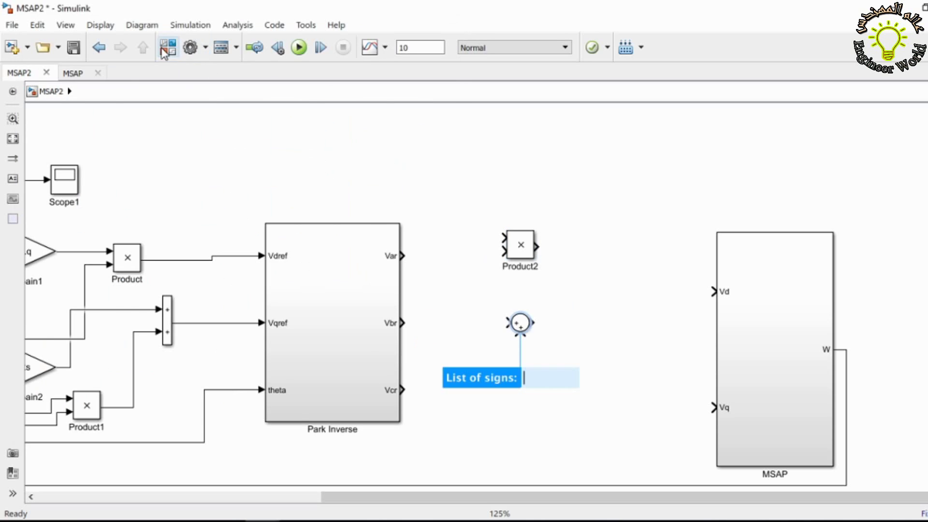
# Add a Demux and a Mux block from the Commonly Used Blocks library between the Park Inverse and MSAP blocks
pyautogui.click(167, 47)
pyautogui.scroll(-1, 285, 348)
pyautogui.click(114, 116)
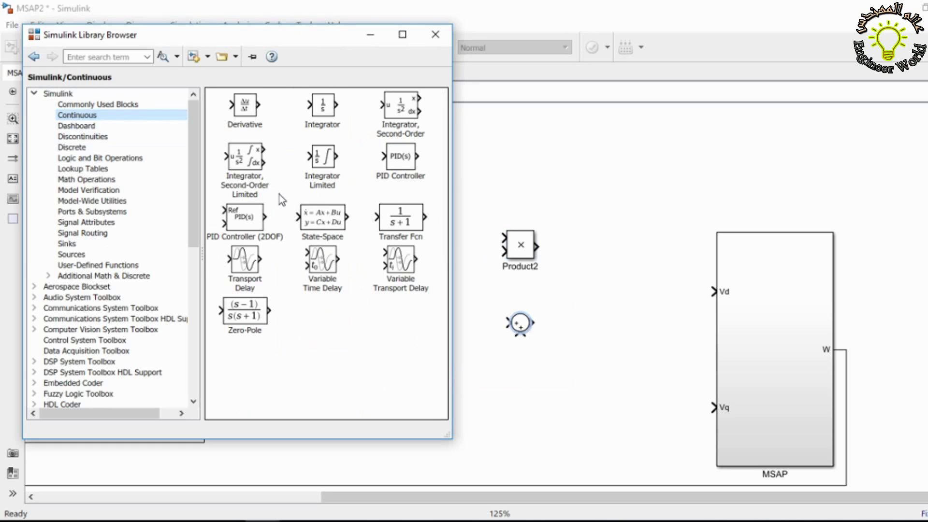
pyautogui.click(117, 126)
pyautogui.click(120, 105)
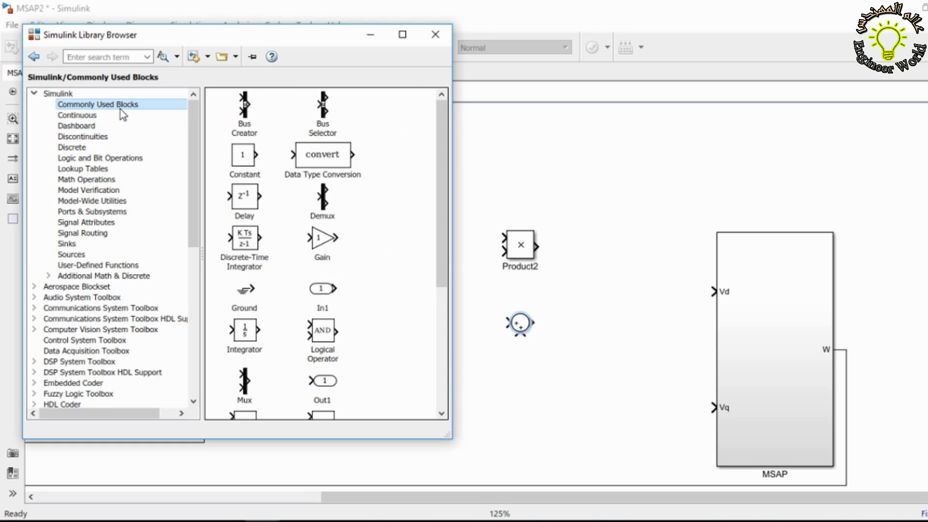
pyautogui.click(332, 198)
pyautogui.moveTo(325, 209); pyautogui.dragTo(488, 306)
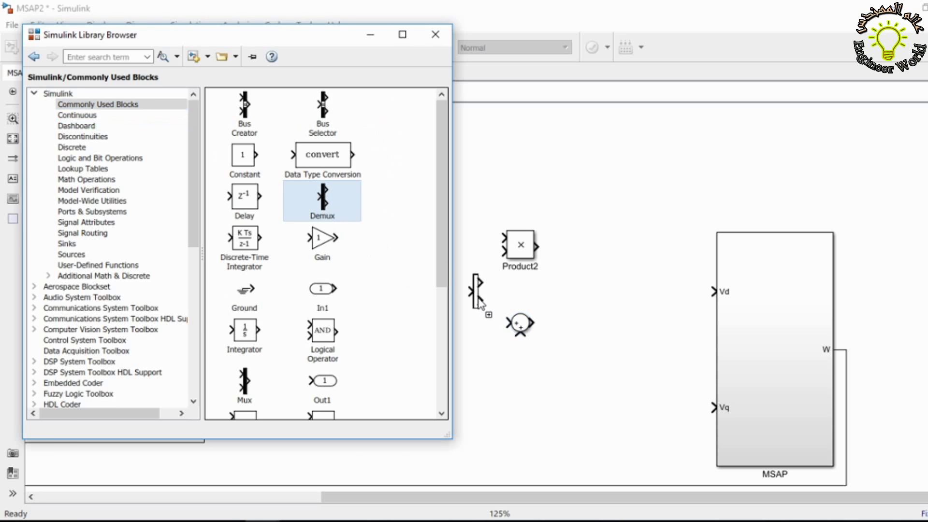
pyautogui.click(167, 46)
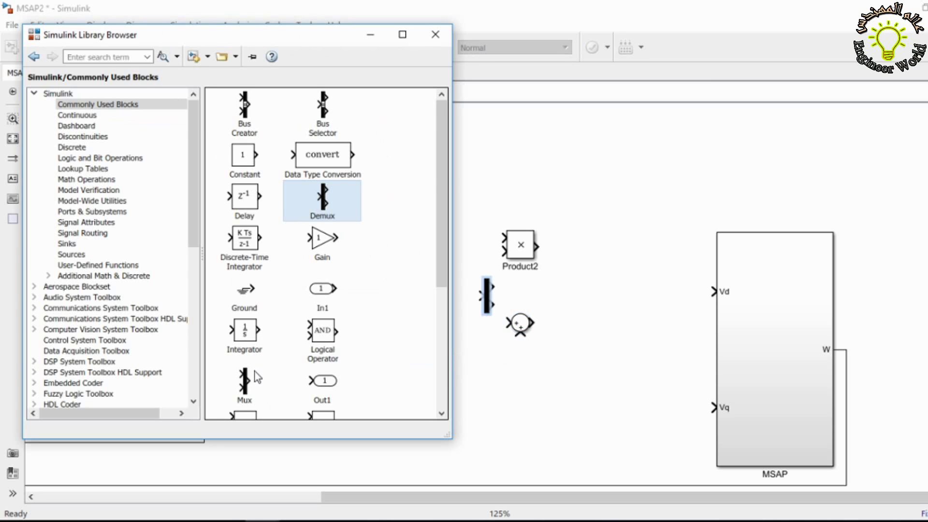
pyautogui.moveTo(257, 377); pyautogui.dragTo(598, 305)
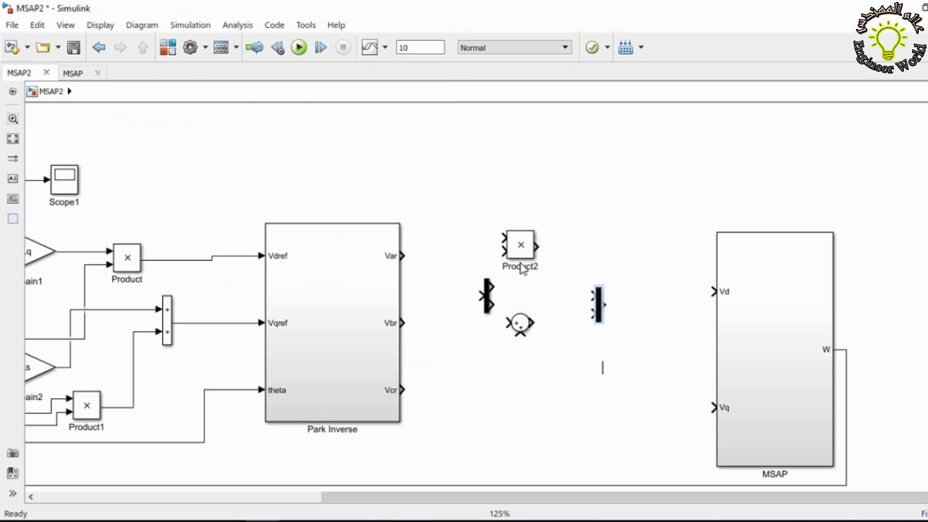
# Add a Gain block from the Commonly Used Blocks library below the Mux
pyautogui.click(158, 50)
pyautogui.click(323, 252)
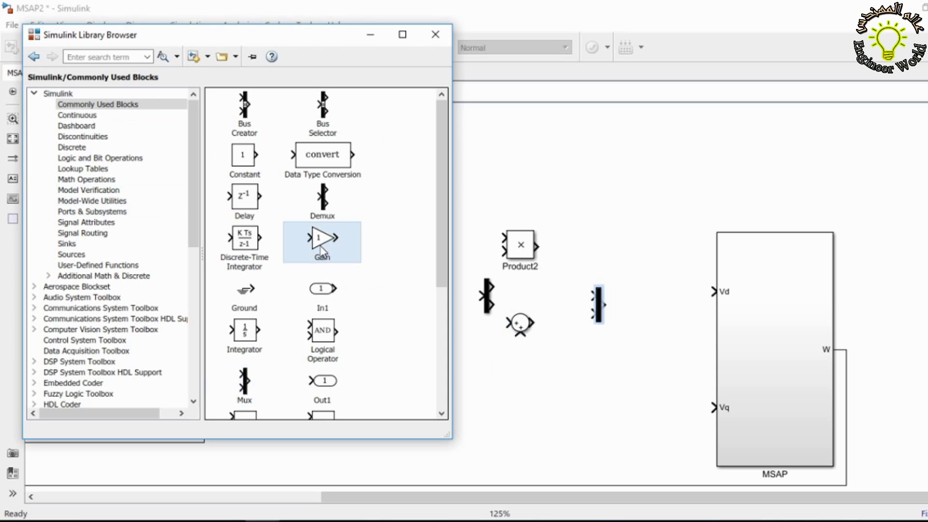
pyautogui.moveTo(322, 250); pyautogui.dragTo(614, 394)
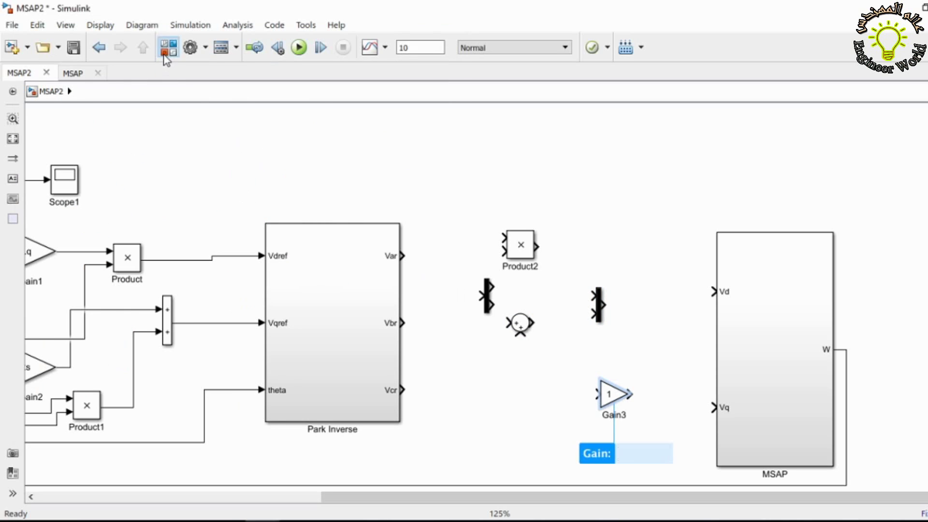
# Add a Relay block from the Discontinuities library above the Mux
pyautogui.click(164, 55)
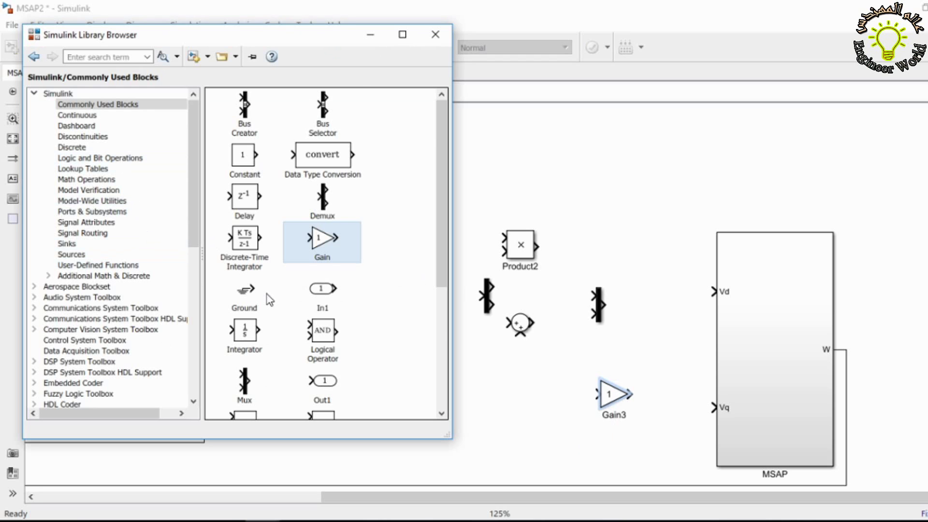
pyautogui.scroll(-8, 268, 299)
pyautogui.scroll(-1, 124, 137)
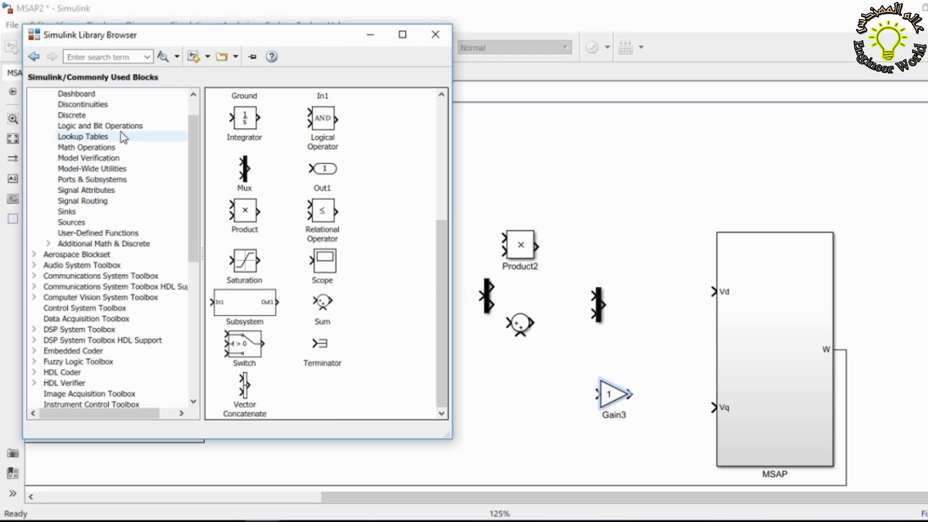
pyautogui.scroll(1, 99, 197)
pyautogui.click(80, 116)
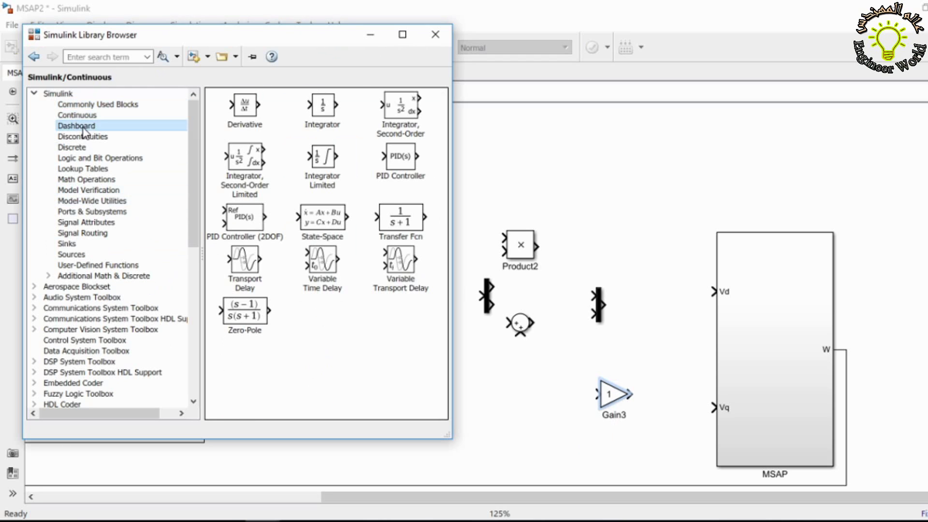
pyautogui.click(83, 126)
pyautogui.click(83, 138)
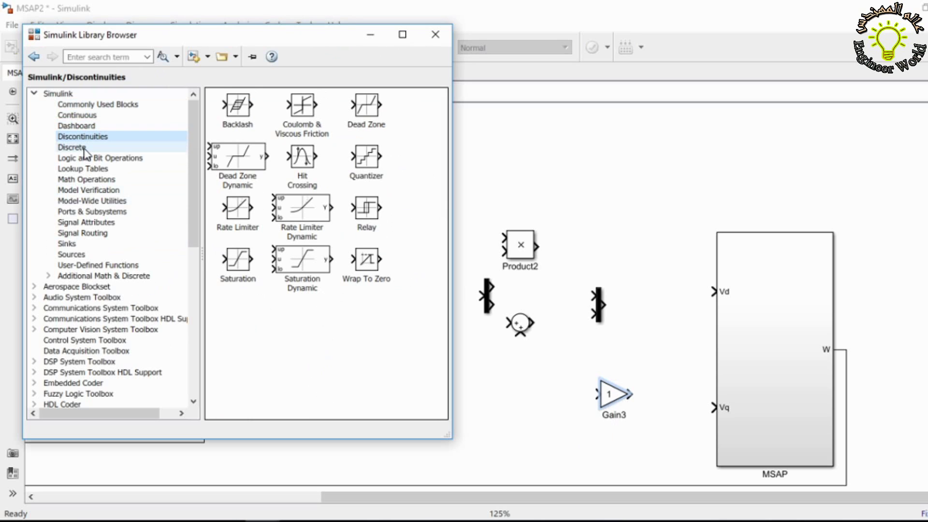
pyautogui.click(372, 220)
pyautogui.moveTo(367, 217); pyautogui.dragTo(614, 226)
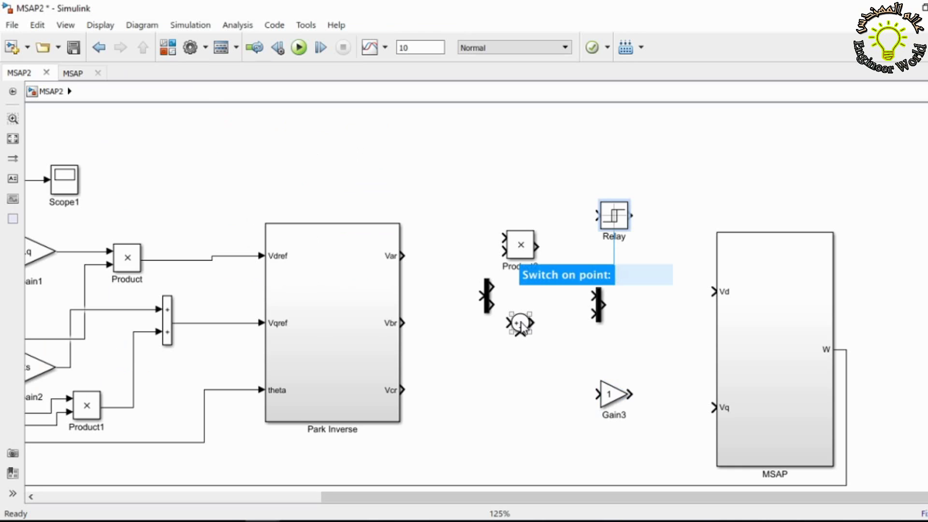
# Move the MSAP block farther from Park Inverse and shift the newly added blocks as a group towards it
pyautogui.scroll(-1, 522, 326)
pyautogui.moveTo(735, 338); pyautogui.dragTo(921, 348)
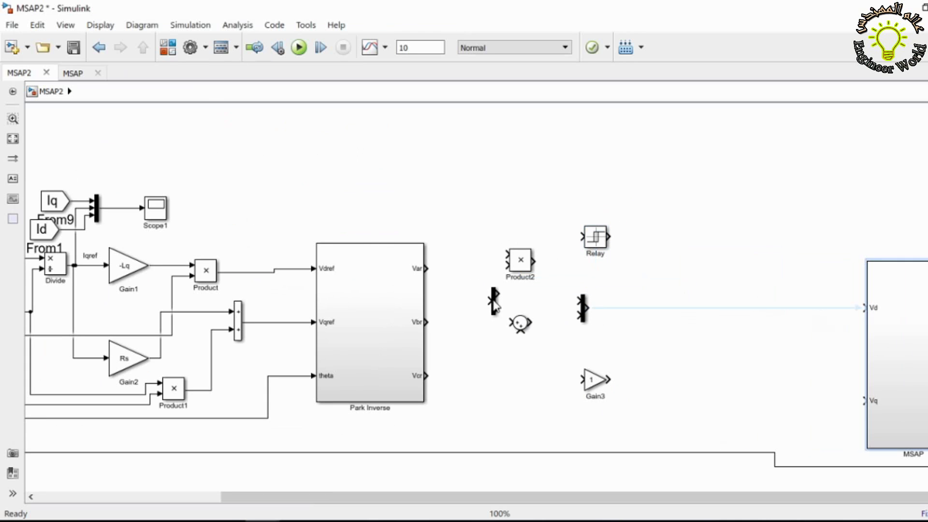
pyautogui.moveTo(474, 205); pyautogui.dragTo(665, 398)
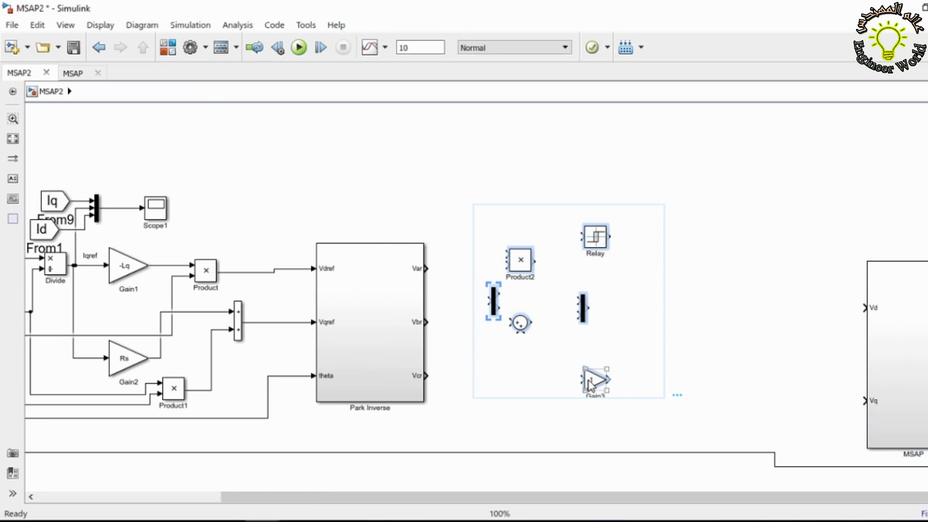
pyautogui.moveTo(589, 384); pyautogui.dragTo(717, 359)
pyautogui.click(646, 350)
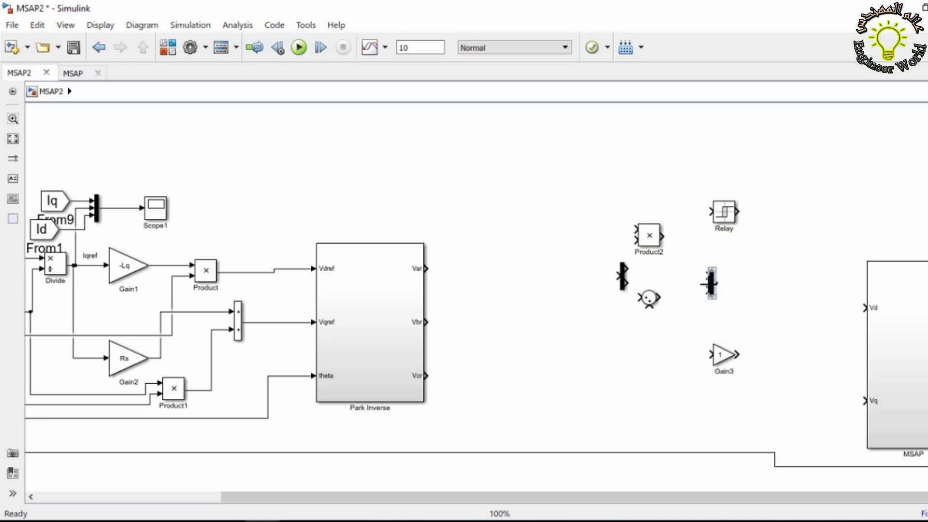
pyautogui.click(711, 283)
# Move the Demux above the Product block and connect the Var output of Park Inverse to the Sum block
pyautogui.moveTo(428, 268); pyautogui.dragTo(543, 269)
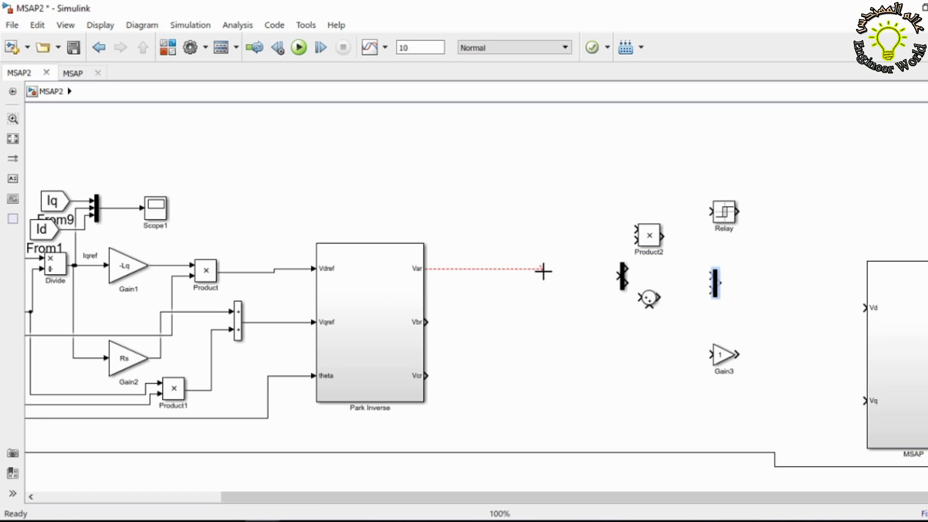
pyautogui.moveTo(624, 285); pyautogui.dragTo(649, 176)
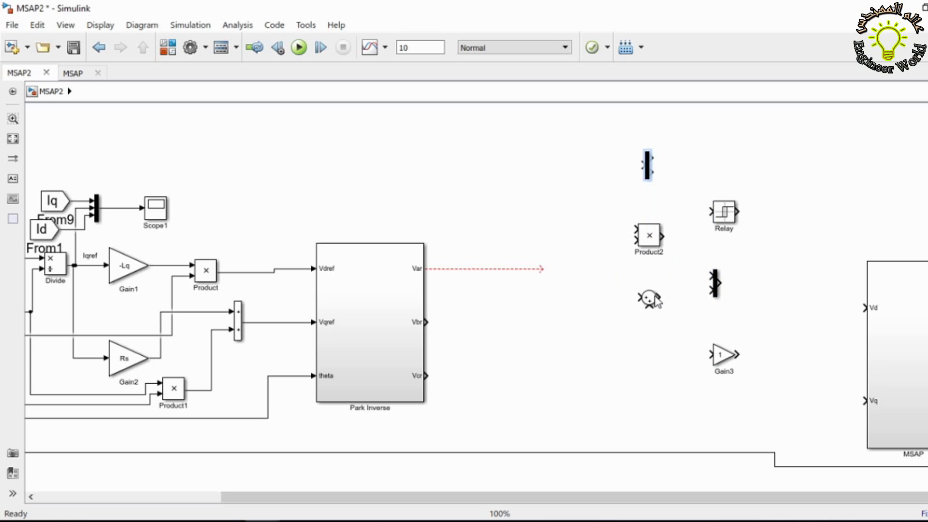
pyautogui.moveTo(649, 300); pyautogui.dragTo(552, 271)
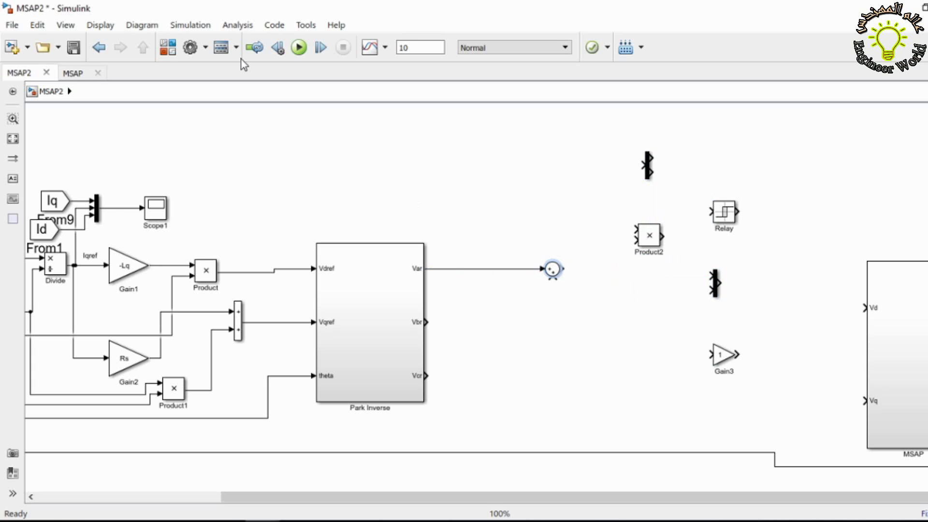
# Add a Repeating Sequence block from the Sources library and connect it to the second input of the Sum block
pyautogui.click(167, 47)
pyautogui.click(102, 257)
pyautogui.scroll(-5, 311, 265)
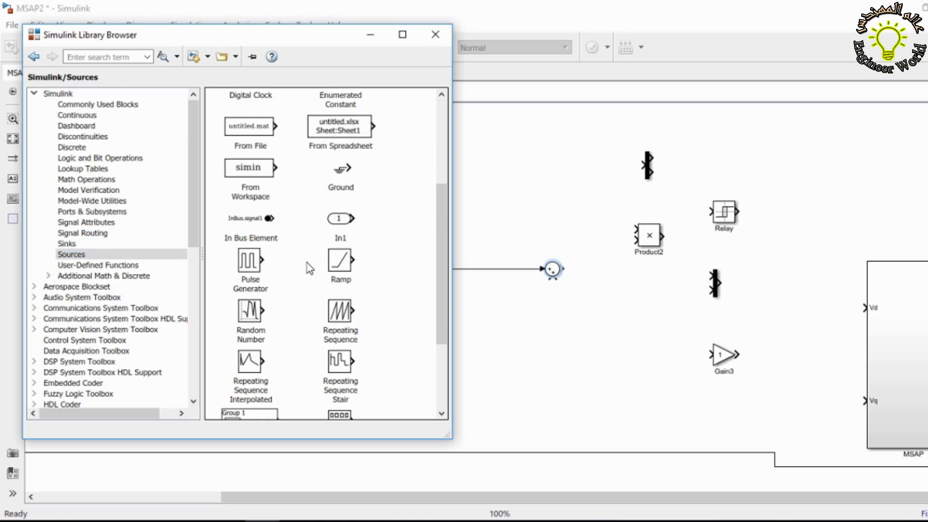
pyautogui.moveTo(339, 236)
pyautogui.mouseDown()
pyautogui.moveTo(375, 254)
pyautogui.moveTo(494, 416)
pyautogui.moveTo(551, 317)
pyautogui.moveTo(554, 279)
pyautogui.mouseUp()
pyautogui.click(417, 282)
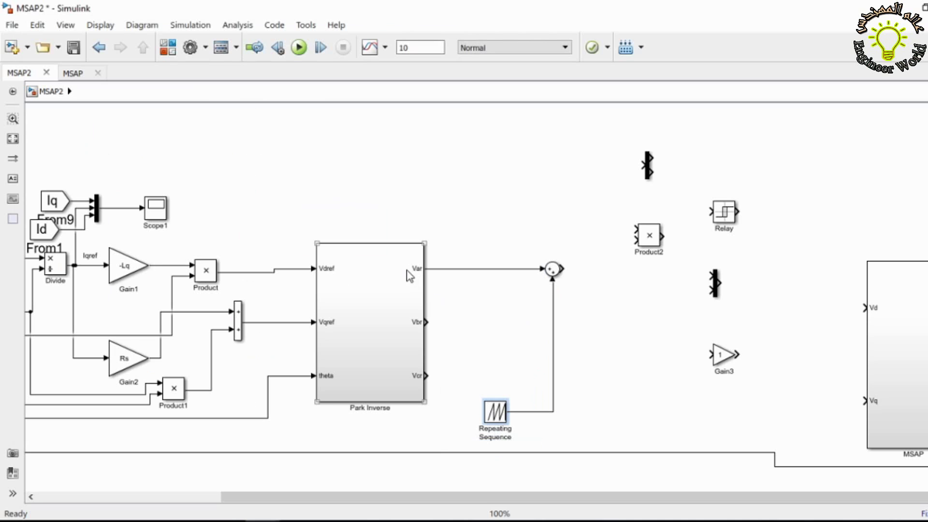
pyautogui.click(494, 416)
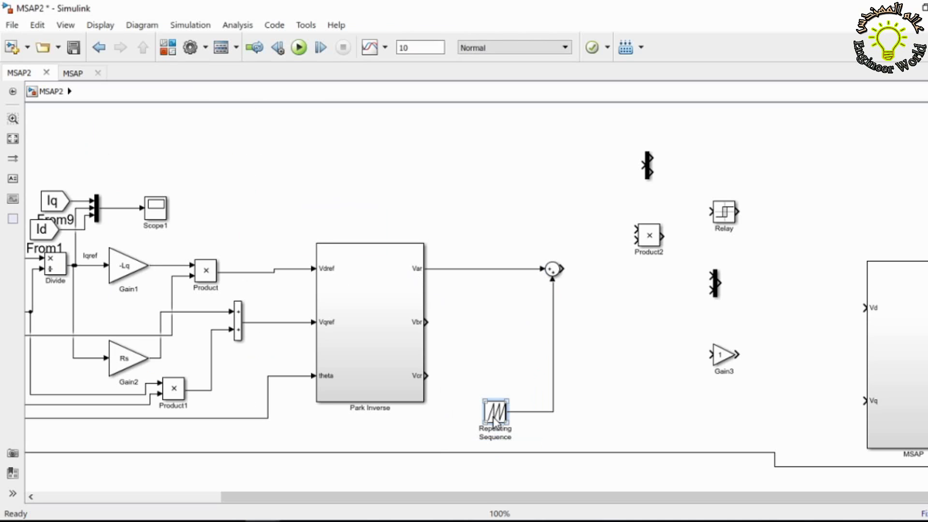
# Draw a signal line from the Sum block's output and set its list of signs to |+-
pyautogui.moveTo(561, 269); pyautogui.dragTo(604, 268)
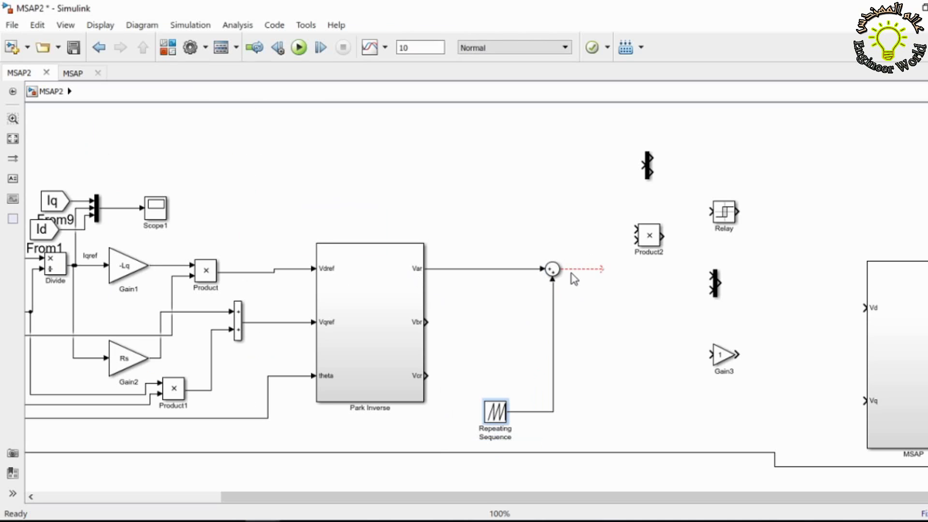
pyautogui.doubleClick(552, 268)
pyautogui.doubleClick(588, 297)
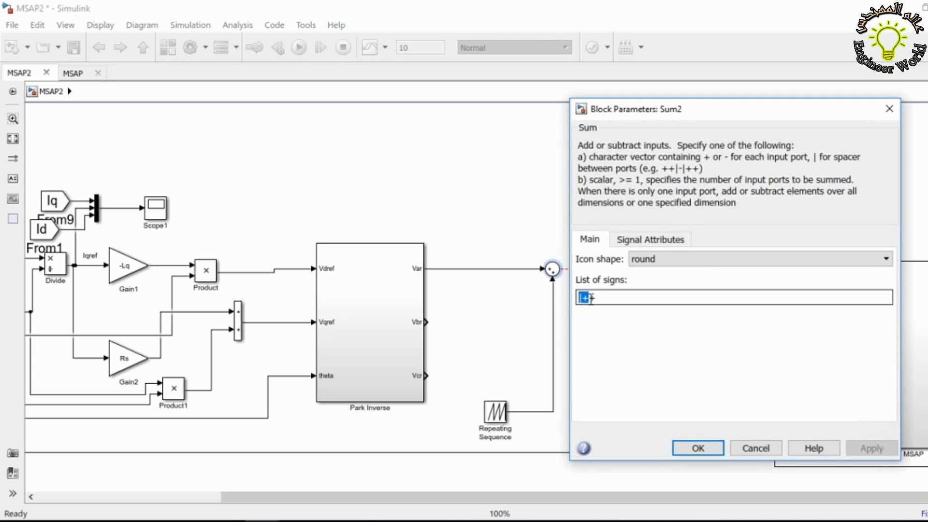
pyautogui.write('|+-')
pyautogui.press('Return')
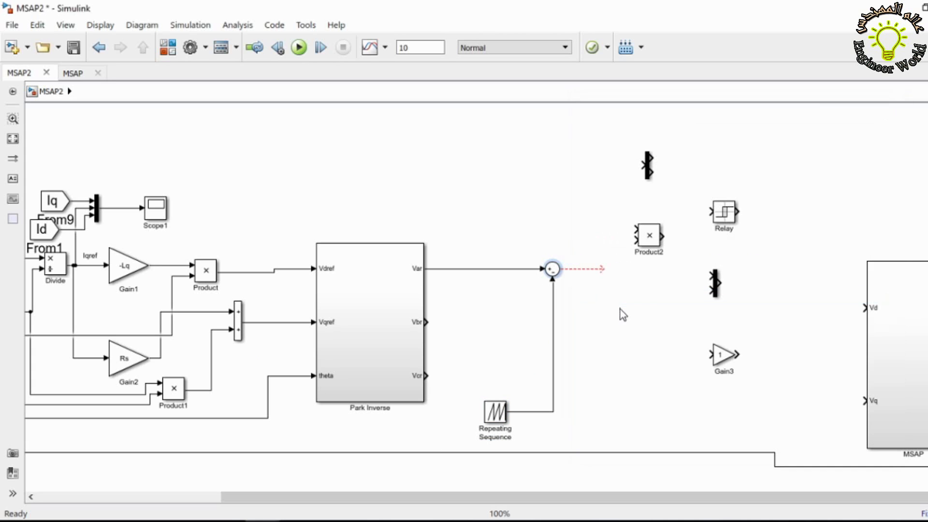
# Move the Product block aside, attach the Relay to the Sum output line and set its output when off to -1
pyautogui.moveTo(653, 238); pyautogui.dragTo(728, 170)
pyautogui.moveTo(728, 220); pyautogui.dragTo(620, 280)
pyautogui.doubleClick(618, 271)
pyautogui.doubleClick(649, 314)
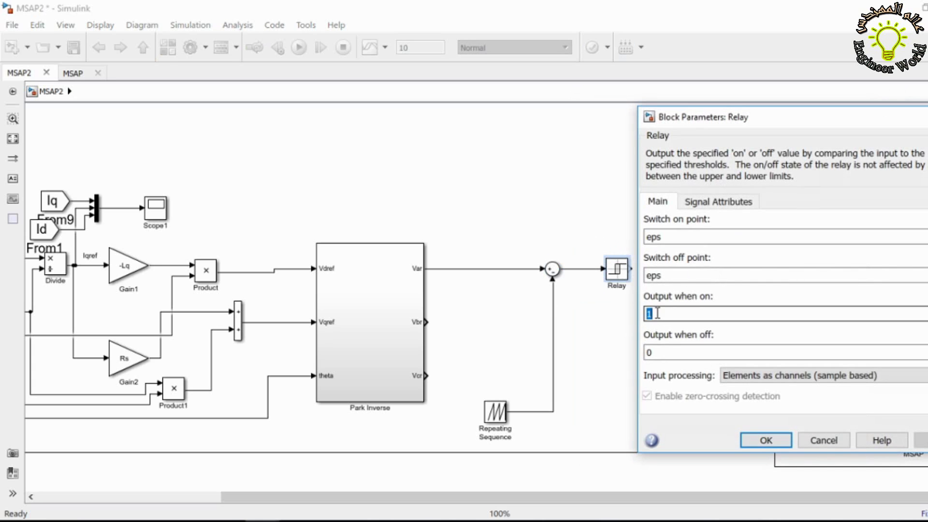
pyautogui.doubleClick(662, 353)
pyautogui.write('-1')
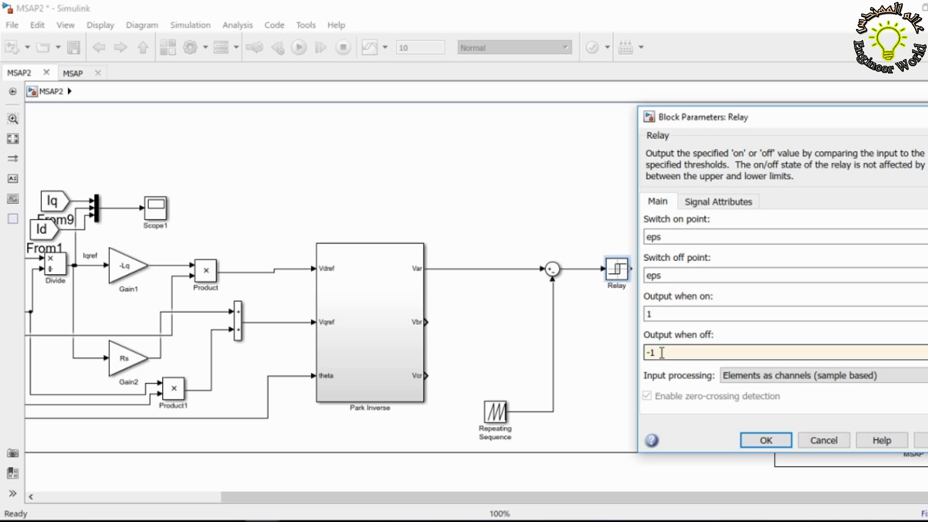
pyautogui.press('Return')
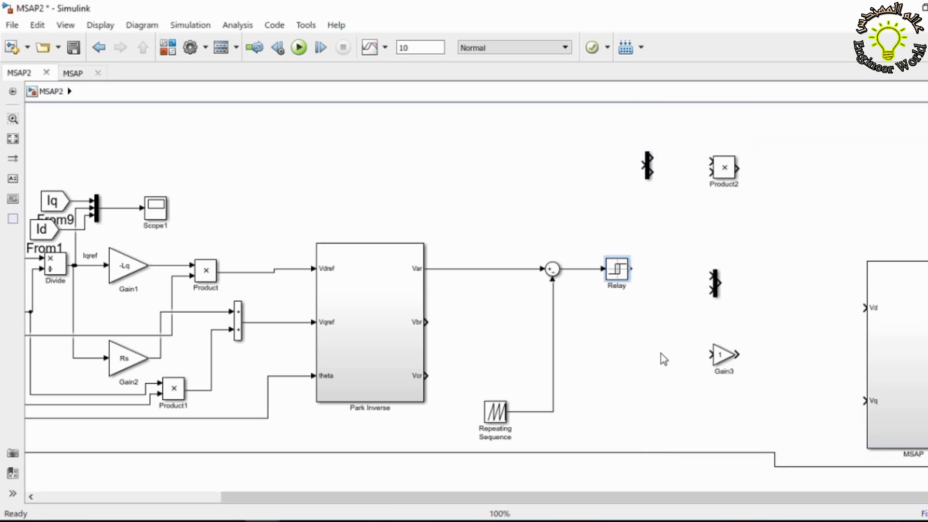
# Move the Relay closer to the Sum, extend a line from its output, and shift the Mux and Gain towards MSAP
pyautogui.click(612, 289)
pyautogui.click(712, 285)
pyautogui.moveTo(715, 286); pyautogui.dragTo(775, 299)
pyautogui.moveTo(723, 357); pyautogui.dragTo(791, 357)
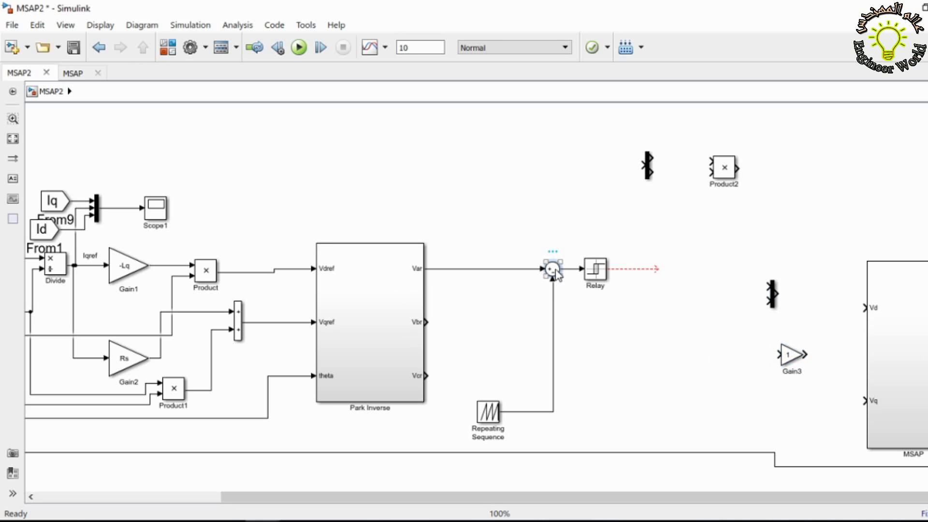
# Duplicate the Sum and Relay pair below the original and connect the copied Sum to the Vbr output
pyautogui.click(552, 269)
pyautogui.click(599, 267)
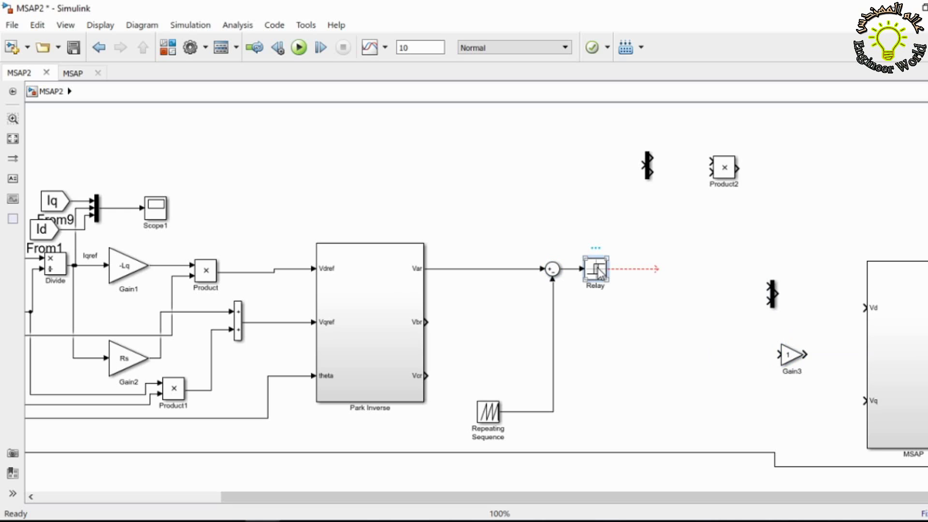
pyautogui.moveTo(599, 270); pyautogui.dragTo(609, 316)
pyautogui.moveTo(551, 271); pyautogui.dragTo(434, 323)
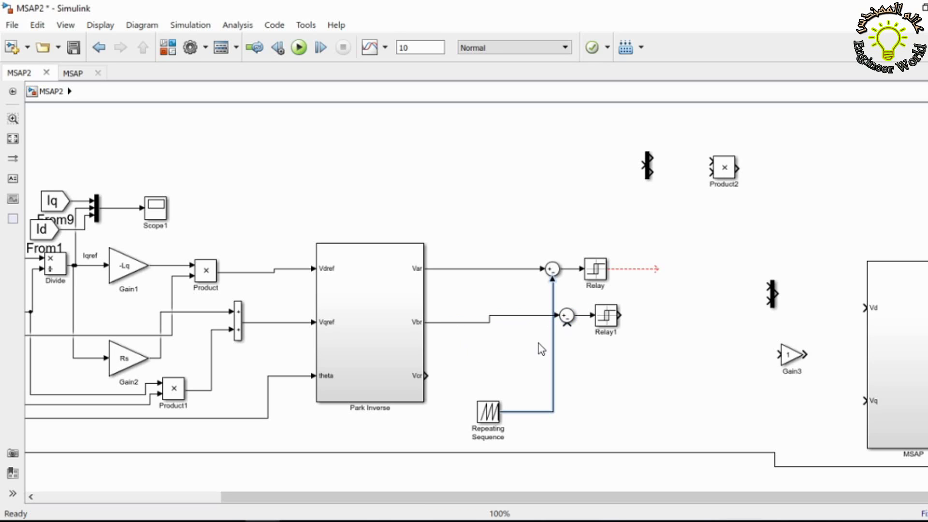
# Duplicate the Vbr Sum and Relay pair onto the Vcr output and draw signal lines from the two lower relays' outputs
pyautogui.moveTo(559, 297); pyautogui.dragTo(617, 328)
pyautogui.moveTo(609, 316); pyautogui.dragTo(634, 376)
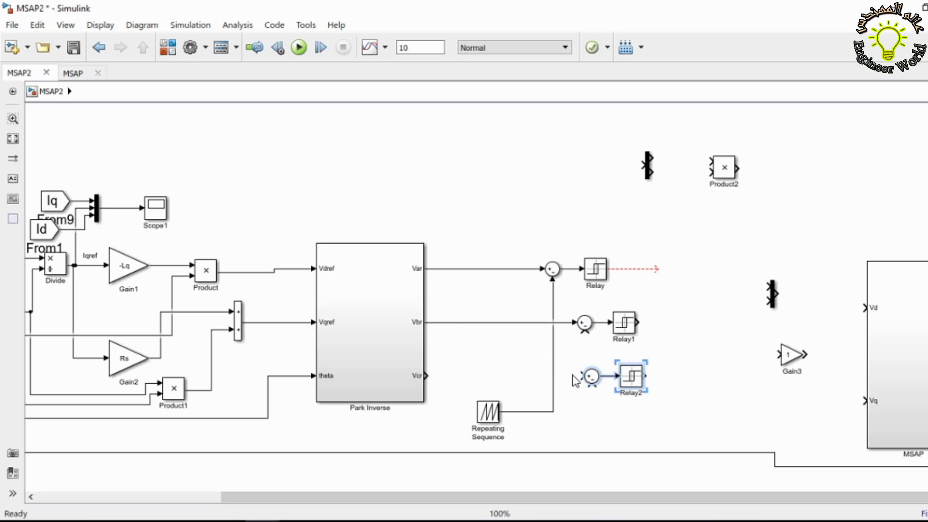
pyautogui.moveTo(578, 372); pyautogui.dragTo(418, 376)
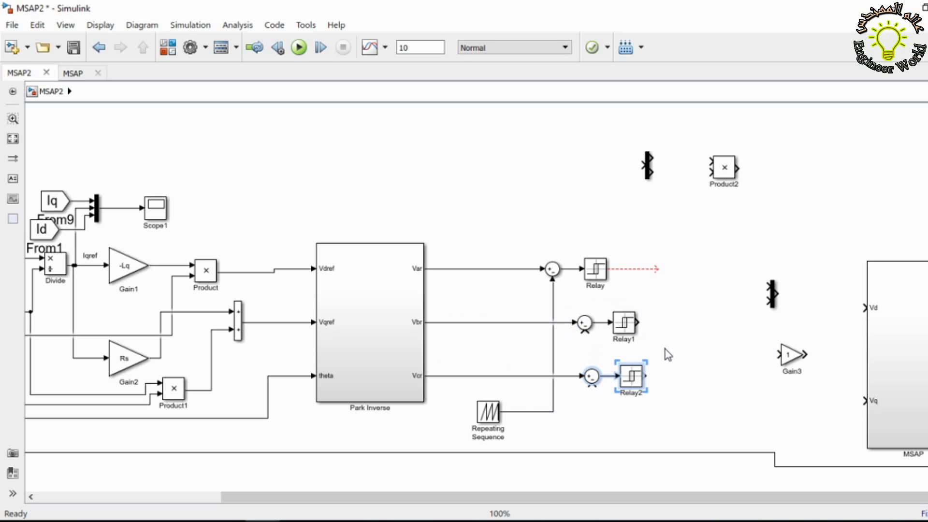
pyautogui.moveTo(640, 321); pyautogui.dragTo(684, 322)
pyautogui.moveTo(646, 375); pyautogui.dragTo(688, 375)
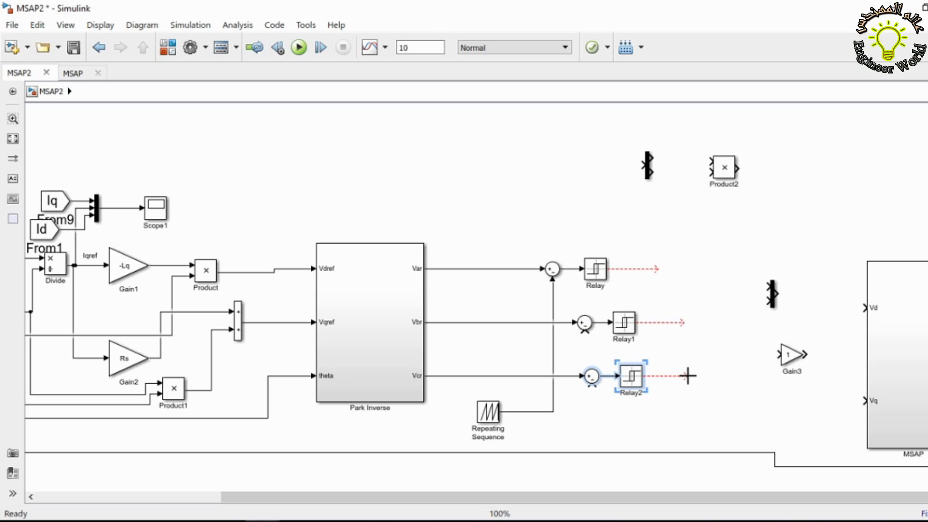
# Branch the Repeating Sequence signal to the negative inputs of the Sums on the Vbr and Vcr lines
pyautogui.moveTo(585, 332); pyautogui.dragTo(555, 341)
pyautogui.moveTo(590, 385); pyautogui.dragTo(553, 394)
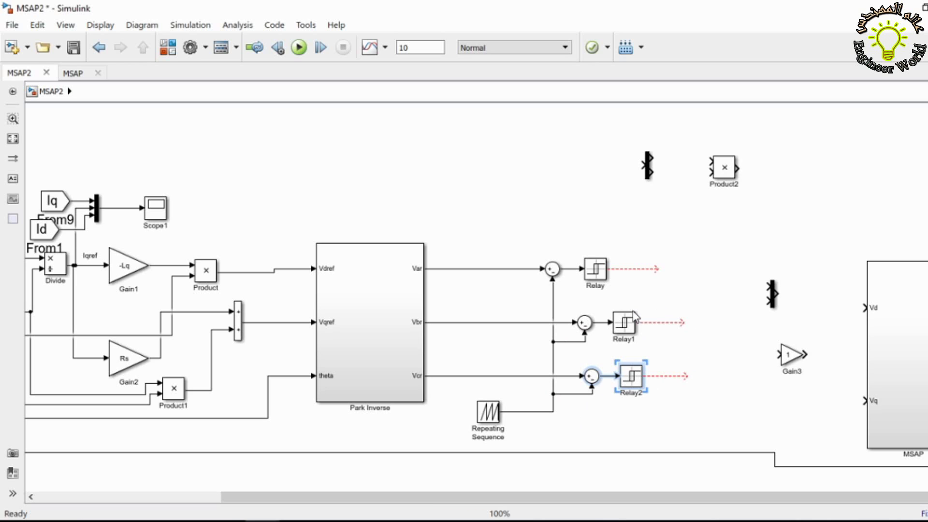
# Stretch the Mux taller and set its number of inputs to 3
pyautogui.click(771, 308)
pyautogui.moveTo(771, 307); pyautogui.dragTo(758, 396)
pyautogui.doubleClick(772, 386)
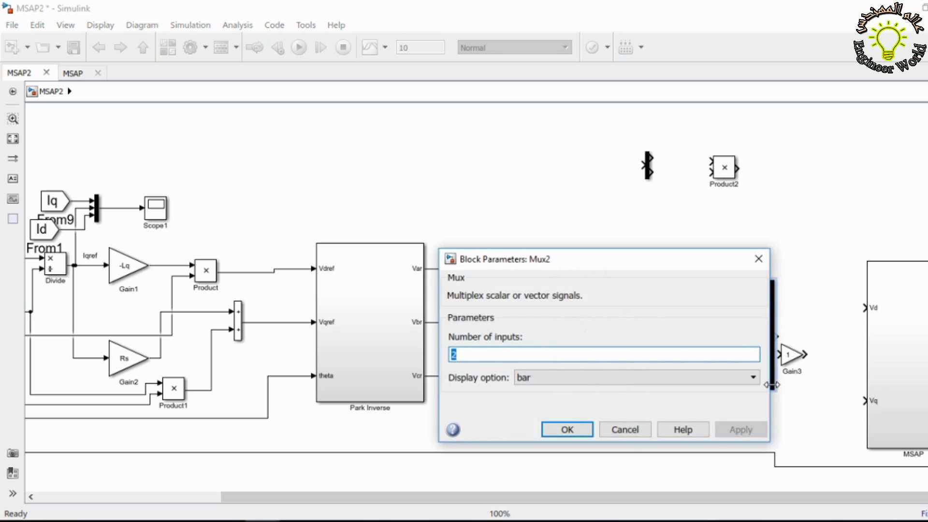
pyautogui.write('3')
pyautogui.click(566, 429)
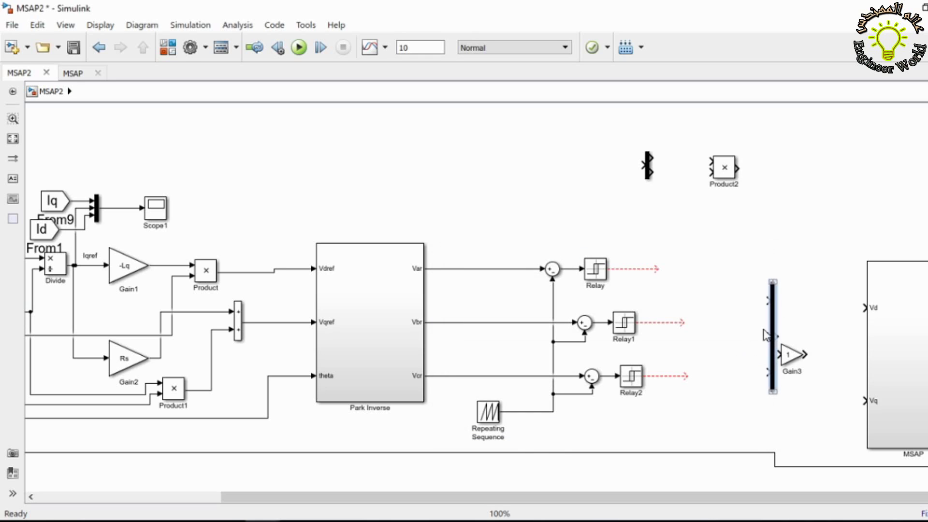
# Enlarge the Mux and align it with the relays so that all three relay output lines connect to its inputs
pyautogui.moveTo(764, 333); pyautogui.dragTo(688, 337)
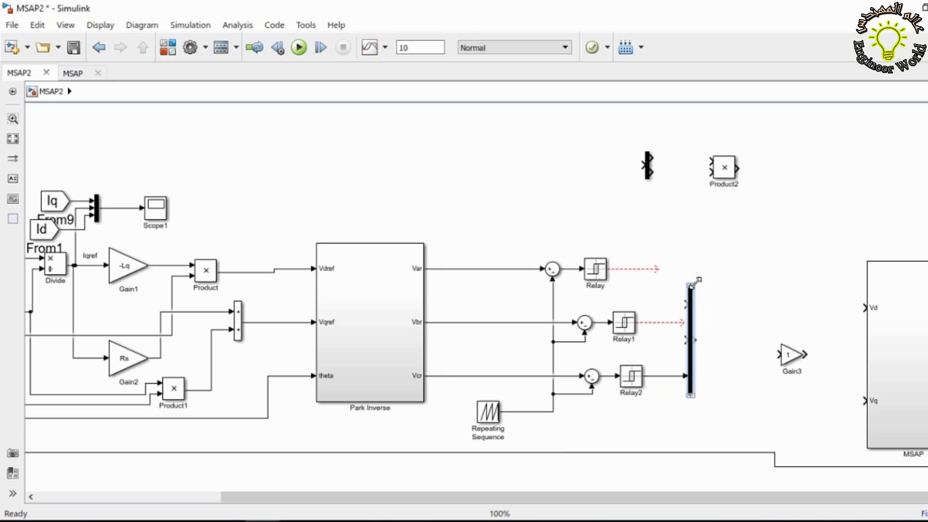
pyautogui.moveTo(697, 280); pyautogui.dragTo(692, 235)
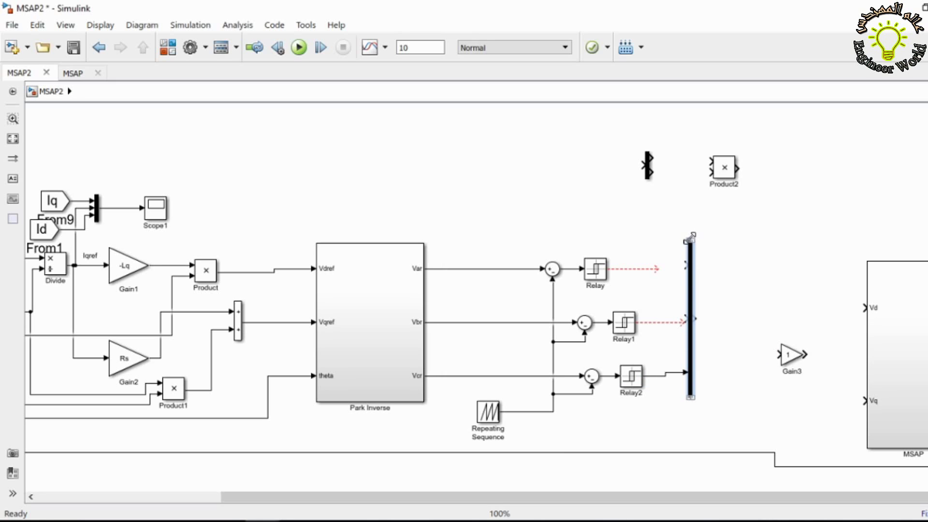
pyautogui.press('Up')
pyautogui.press('Down')
pyautogui.press('Down')
pyautogui.press('Left')
pyautogui.press('Left')
pyautogui.press('Left')
pyautogui.press('Left')
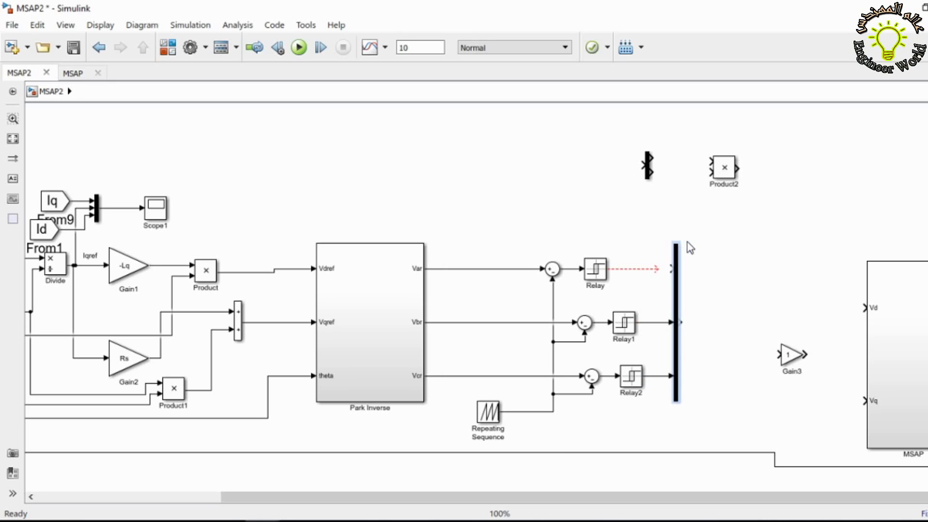
pyautogui.press('Left')
pyautogui.press('Left')
pyautogui.press('Left')
pyautogui.press('Left')
pyautogui.press('Left')
pyautogui.press('Left')
pyautogui.press('Right')
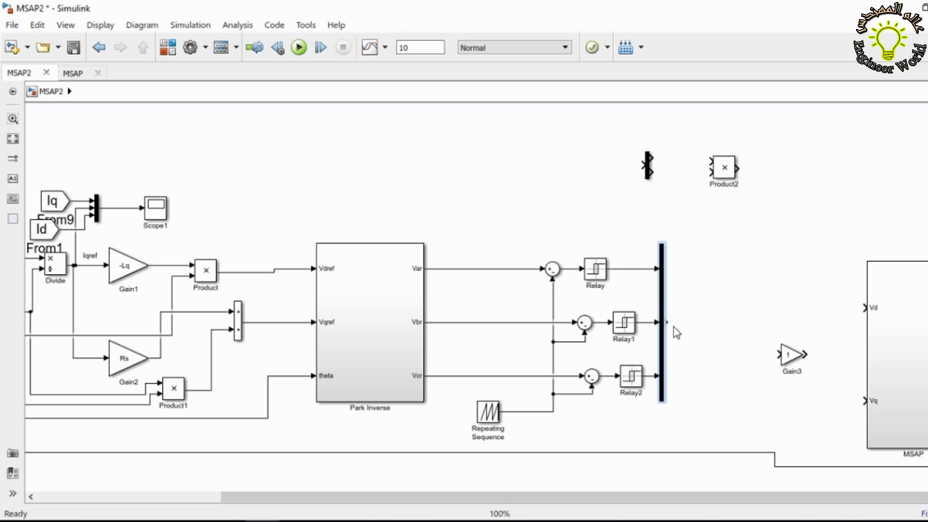
# Draw a line from the Mux output and place the spare Product block so its lower input meets that line
pyautogui.moveTo(668, 322); pyautogui.dragTo(724, 316)
pyautogui.moveTo(729, 184); pyautogui.dragTo(744, 335)
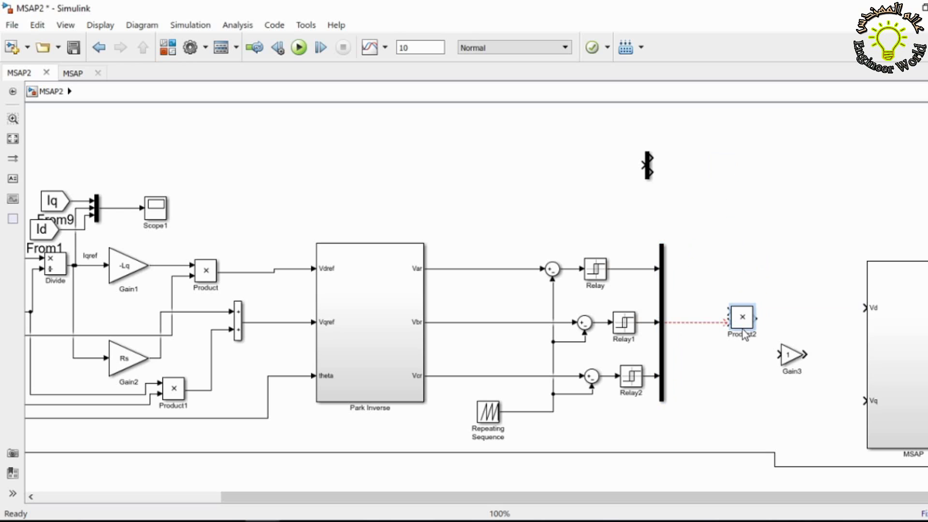
pyautogui.press('Left')
# Add a Constant block above the PWM stage and set its constant value to 300
pyautogui.hotkey('ctrl', 'shift', 'l')
pyautogui.moveTo(352, 159); pyautogui.dragTo(503, 190)
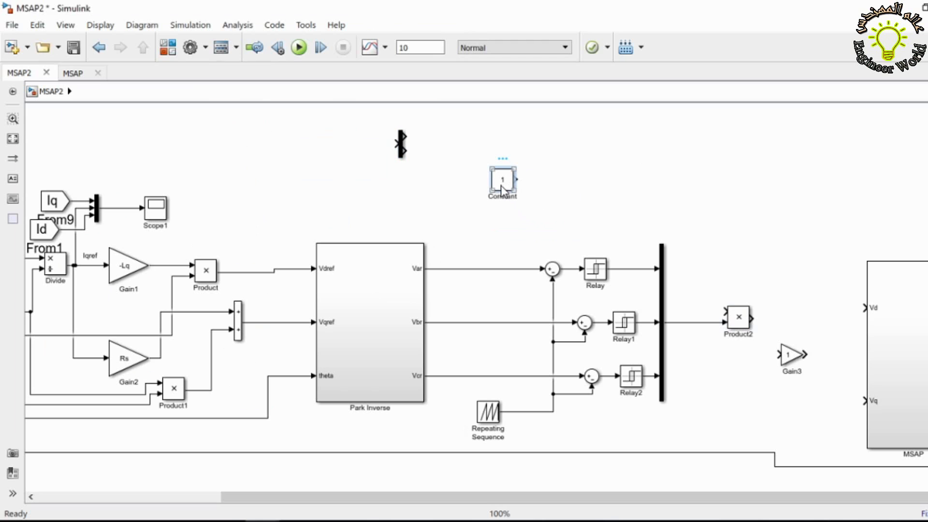
pyautogui.doubleClick(502, 191)
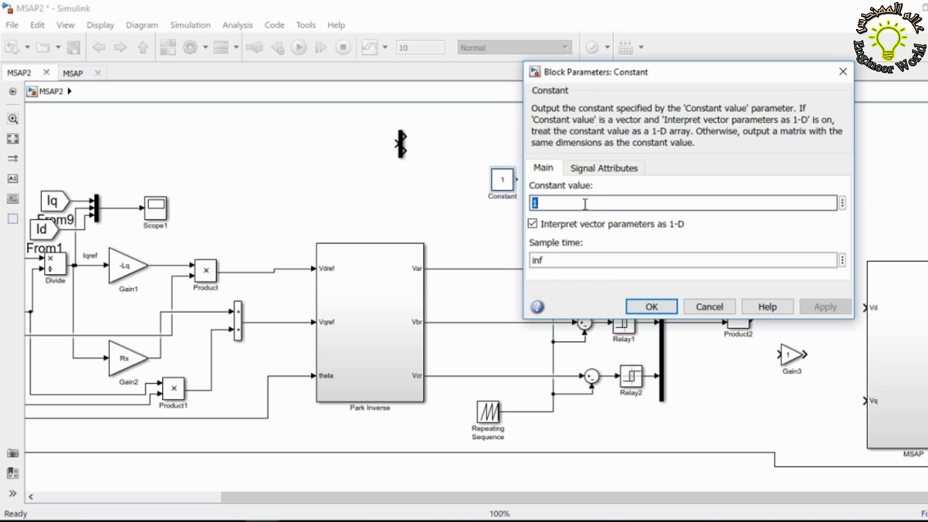
pyautogui.write('3')
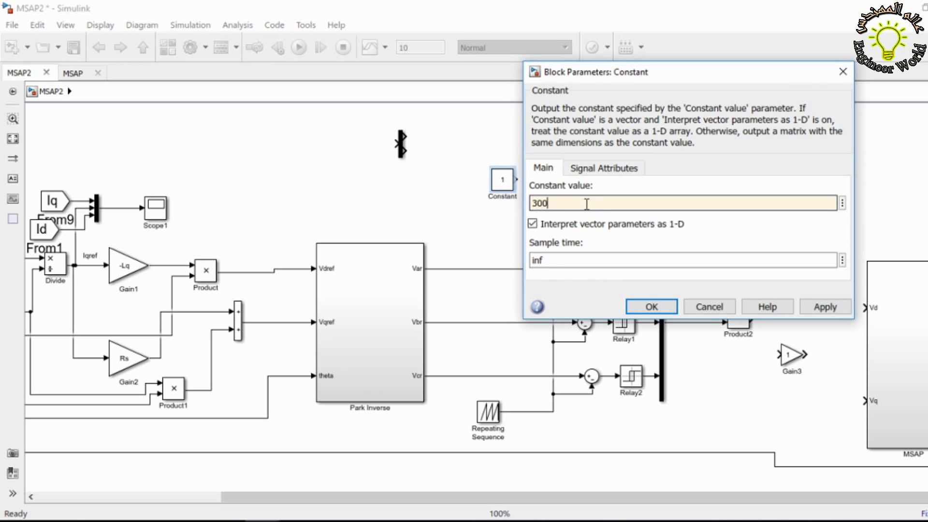
pyautogui.write('00')
pyautogui.press('Return')
# Delete the unused Demux and wire the Constant 300 to the upper input of the Product after the Mux
pyautogui.moveTo(401, 142); pyautogui.dragTo(401, 144)
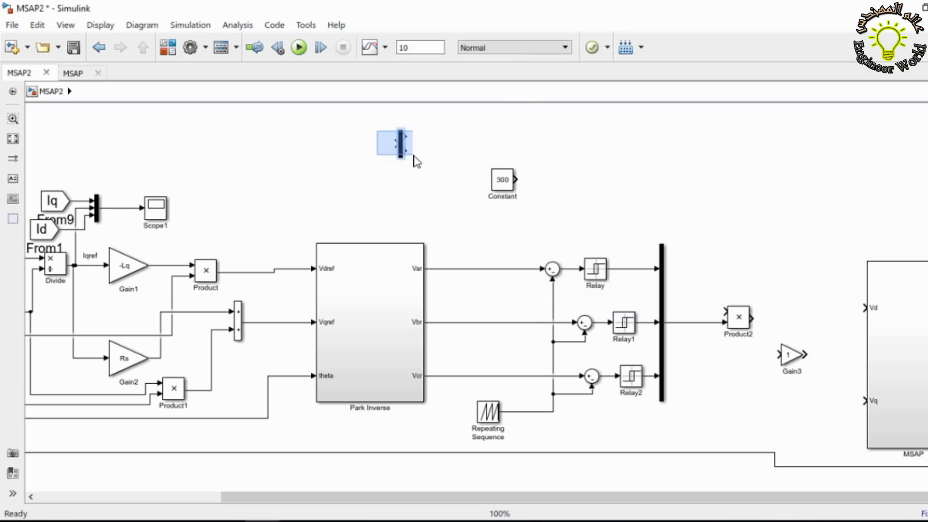
pyautogui.press('Delete')
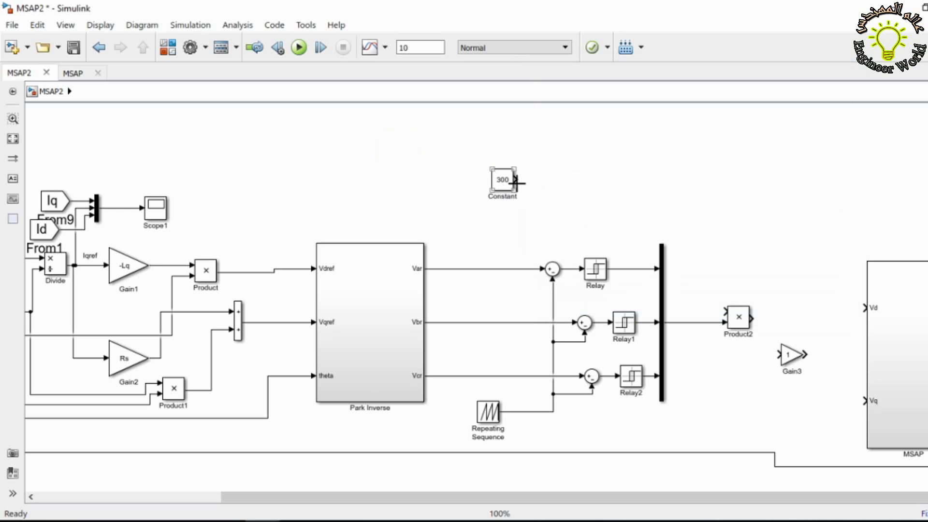
pyautogui.moveTo(515, 180); pyautogui.dragTo(724, 314)
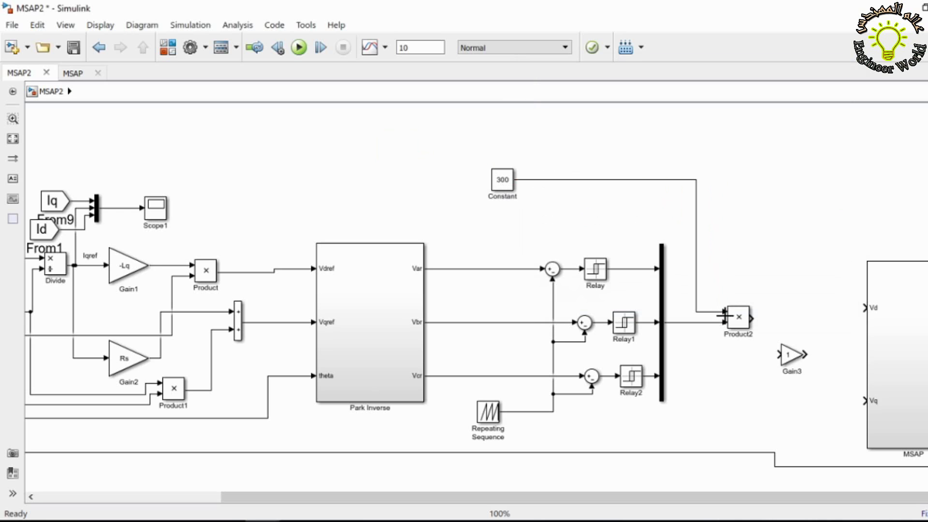
pyautogui.doubleClick(496, 196)
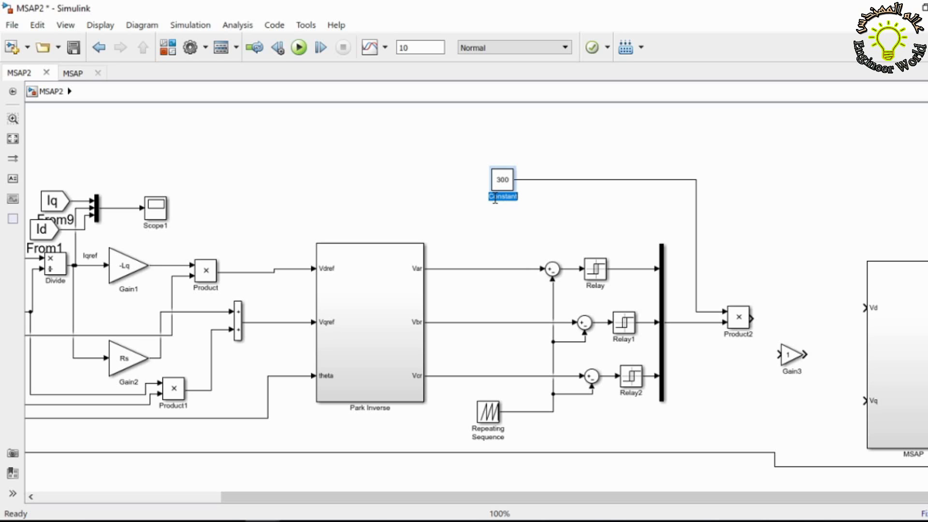
# Attach the spare Gain block to the Product output, with gain T and multiplication Matrix(K*u)
pyautogui.moveTo(781, 355); pyautogui.dragTo(782, 318)
pyautogui.doubleClick(792, 319)
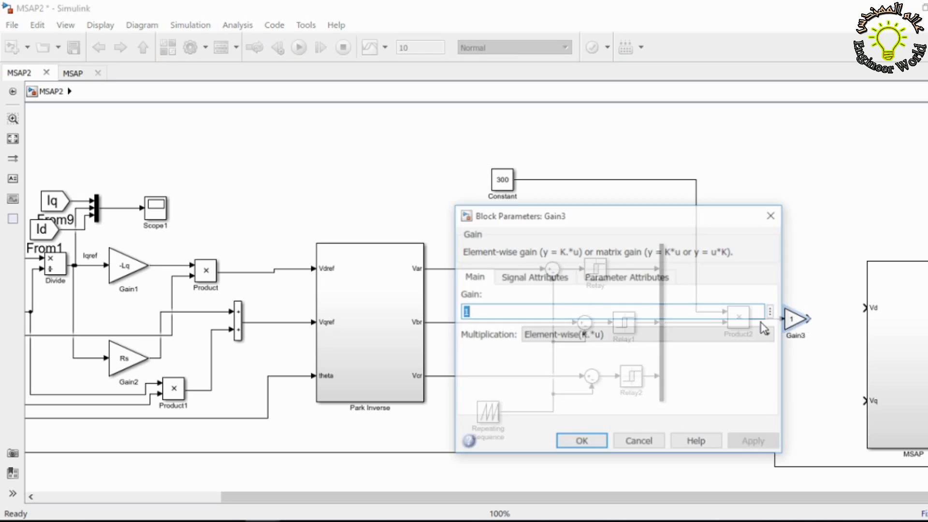
pyautogui.write('T')
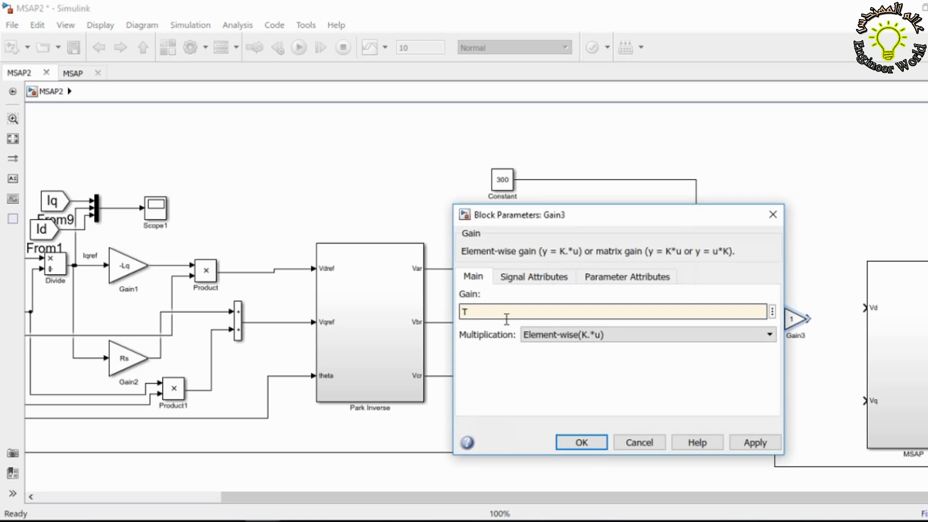
pyautogui.click(549, 337)
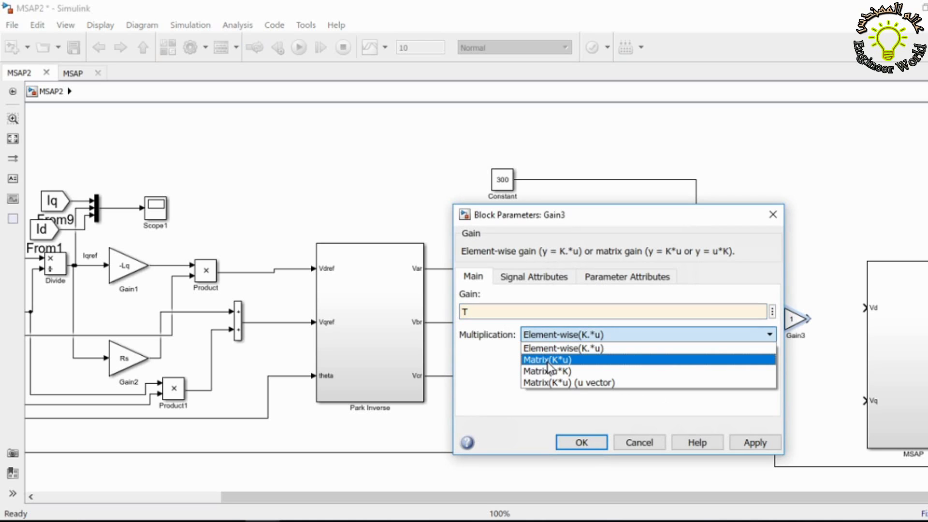
pyautogui.click(549, 361)
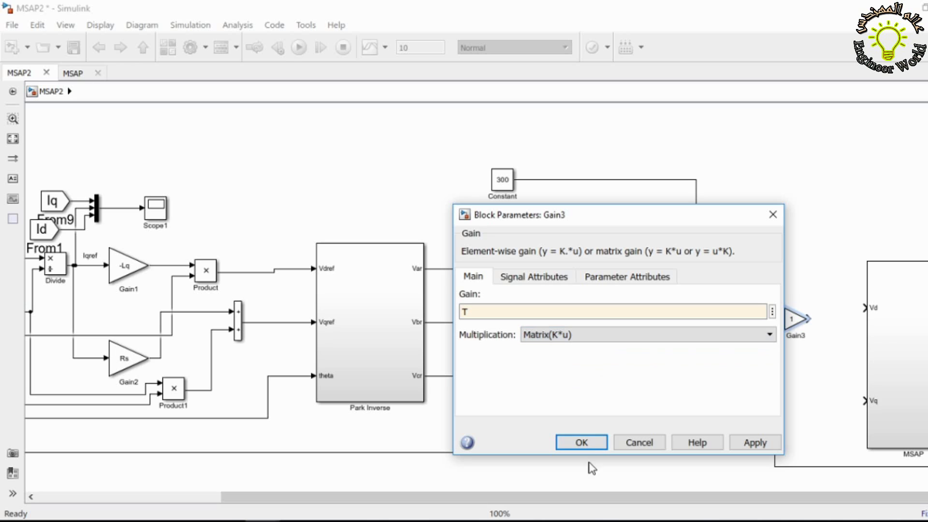
pyautogui.click(597, 442)
# Enlarge the T gain block and extend a short signal line from its output towards MSAP
pyautogui.click(794, 323)
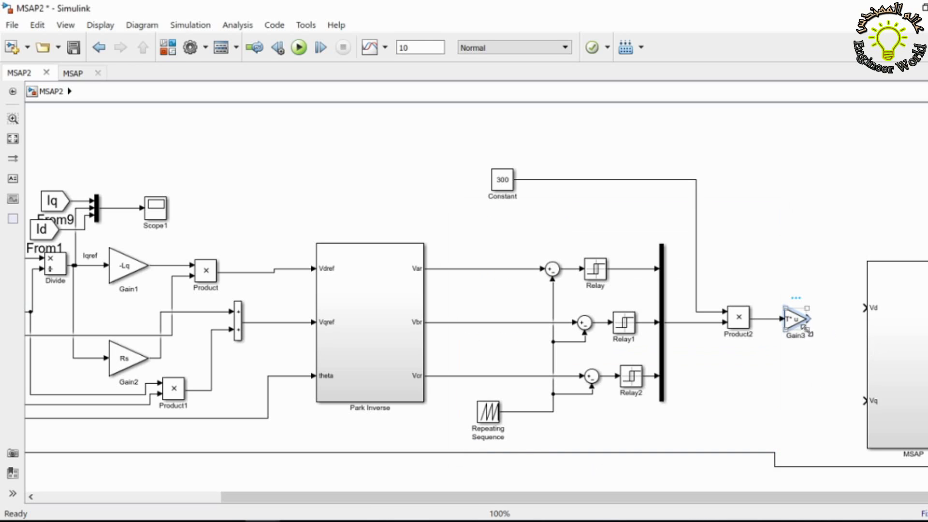
pyautogui.moveTo(806, 330)
pyautogui.mouseDown()
pyautogui.moveTo(829, 337)
pyautogui.moveTo(802, 323)
pyautogui.mouseUp()
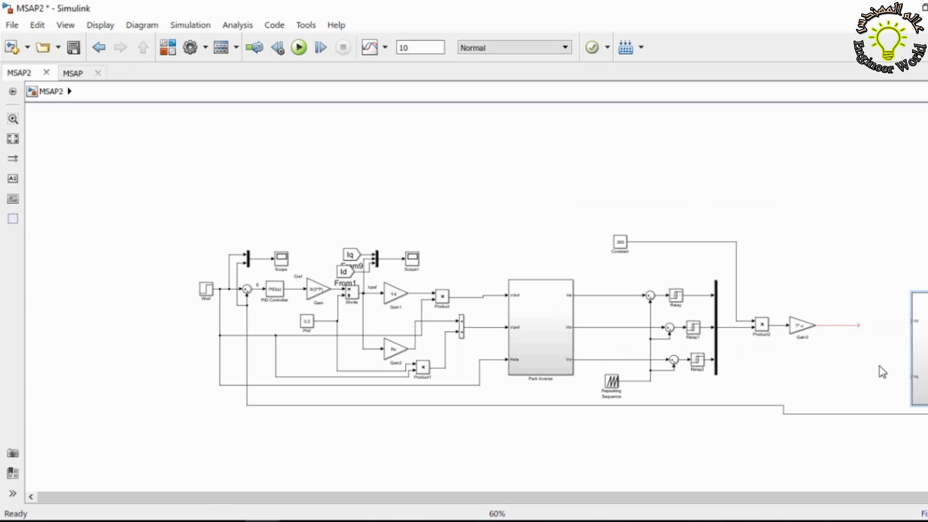
pyautogui.scroll(2, 863, 337)
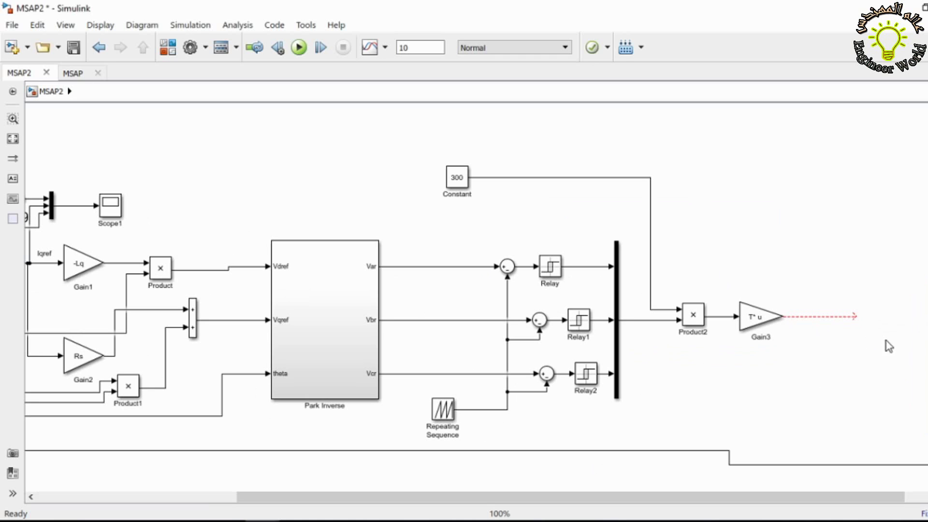
pyautogui.moveTo(854, 317); pyautogui.dragTo(830, 316)
# Add a Demux at the end of the T gain's output line and set its number of outputs to 3
pyautogui.click(168, 47)
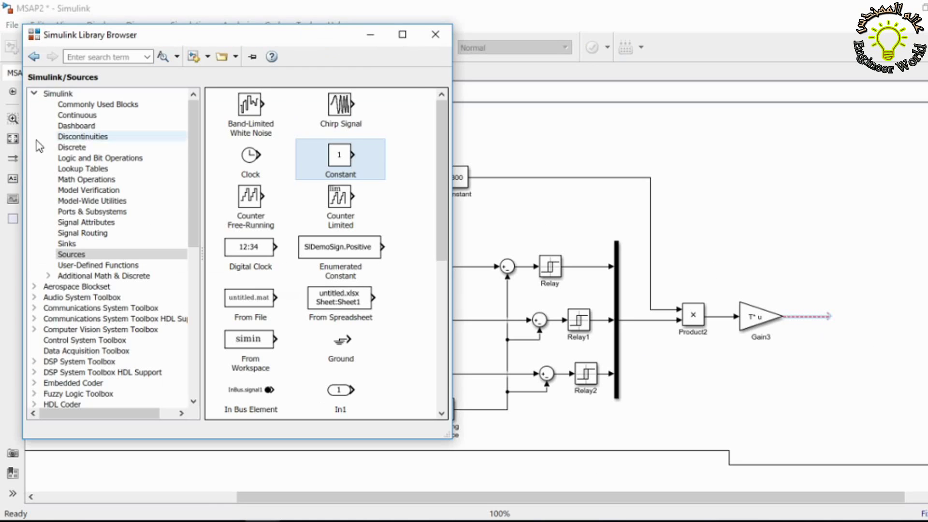
pyautogui.click(66, 105)
pyautogui.moveTo(322, 206); pyautogui.dragTo(834, 324)
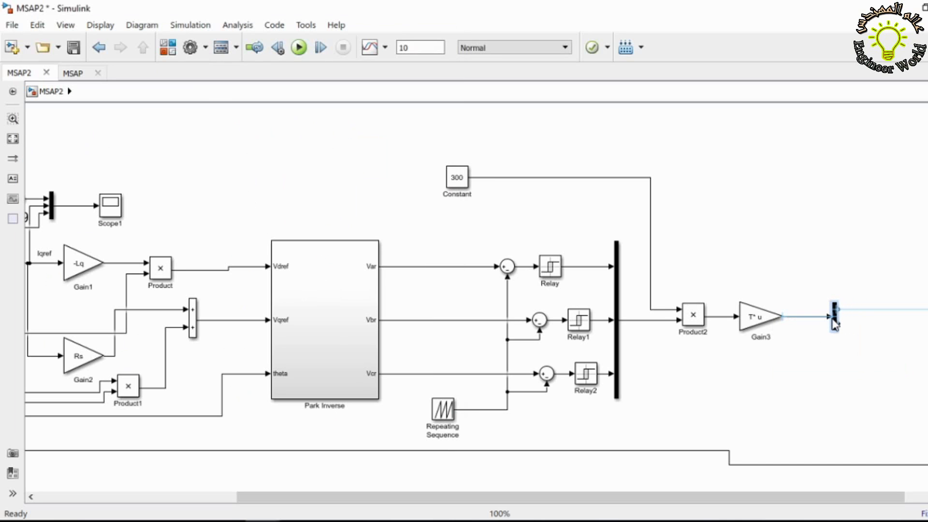
pyautogui.doubleClick(834, 325)
pyautogui.write('3')
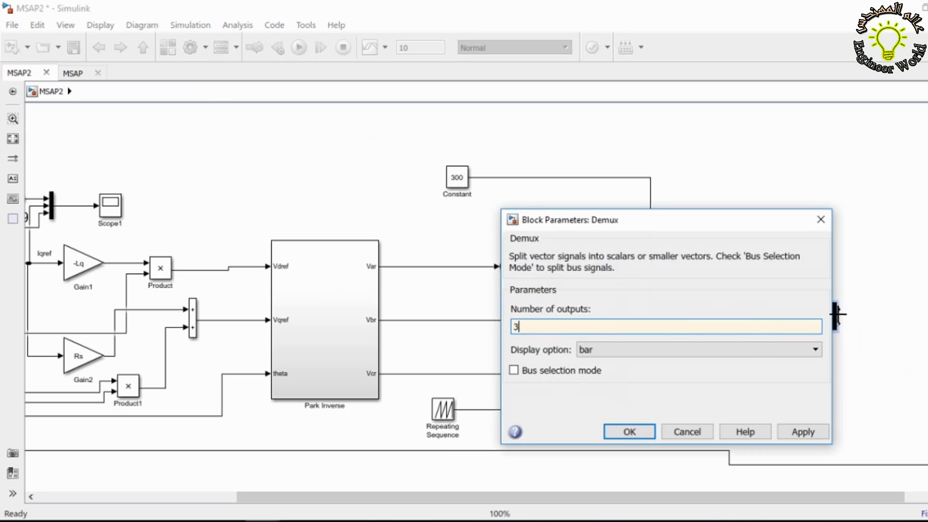
pyautogui.press('Return')
# Stretch the new Demux taller and draw signal lines from its three outputs towards MSAP
pyautogui.click(835, 314)
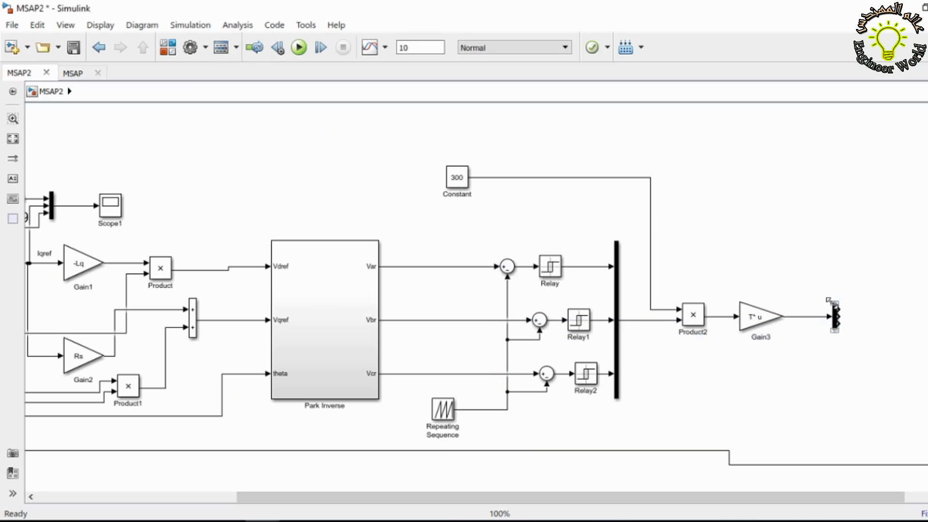
pyautogui.moveTo(827, 300); pyautogui.dragTo(832, 261)
pyautogui.scroll(-2, 694, 245)
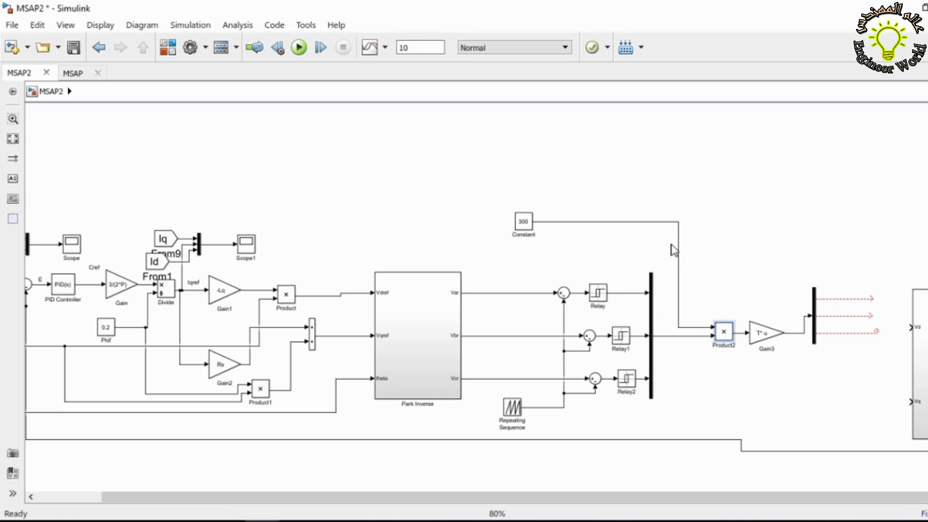
# Move the Repeating Sequence closer to the Sums and shift the Constant 300 slightly towards Park Inverse
pyautogui.moveTo(513, 410); pyautogui.dragTo(531, 411)
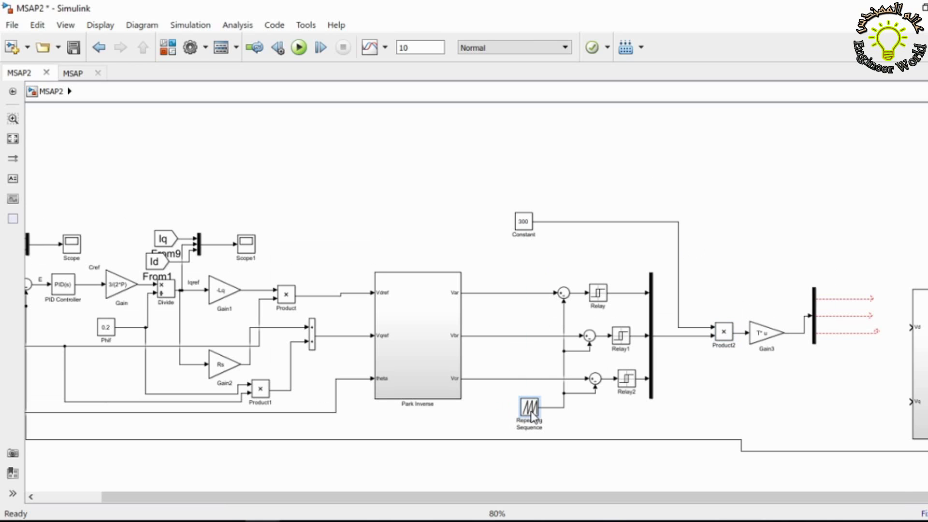
pyautogui.moveTo(518, 222); pyautogui.dragTo(498, 222)
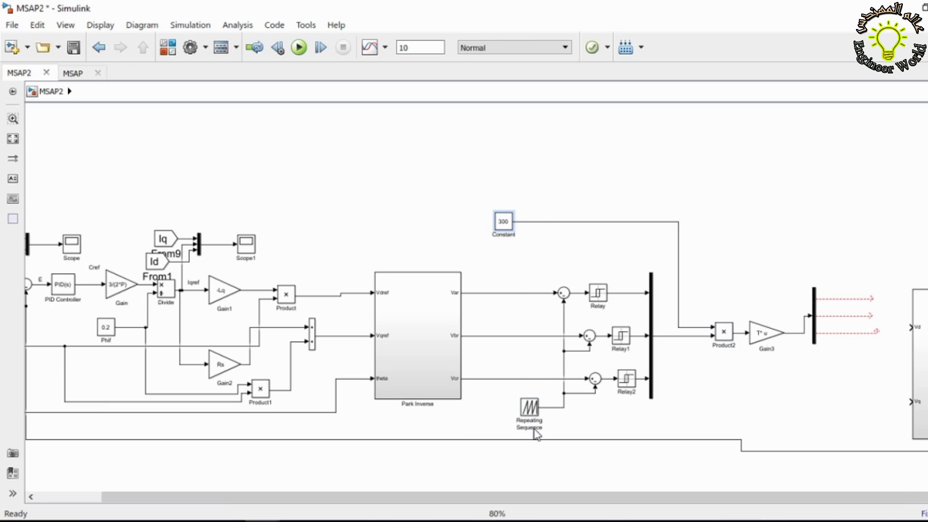
# Set the Repeating Sequence time values to [0 1/(2*fpor) 1/fpor] and replace its output values
pyautogui.doubleClick(532, 407)
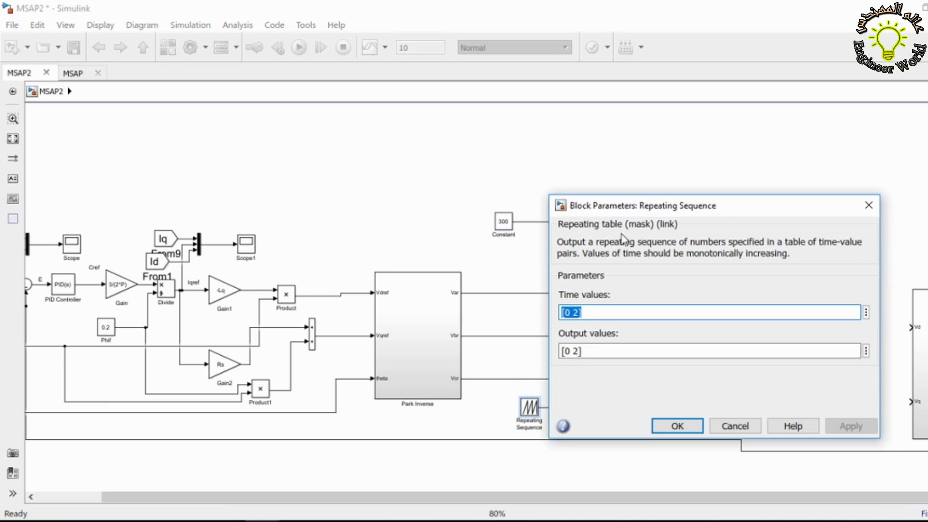
pyautogui.click(567, 313)
pyautogui.write('0')
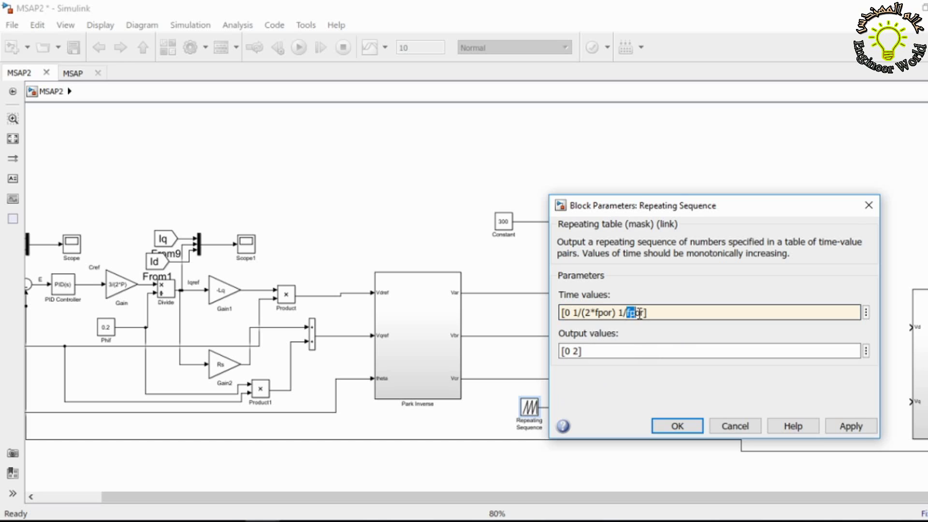
pyautogui.click(576, 351)
pyautogui.doubleClick(569, 352)
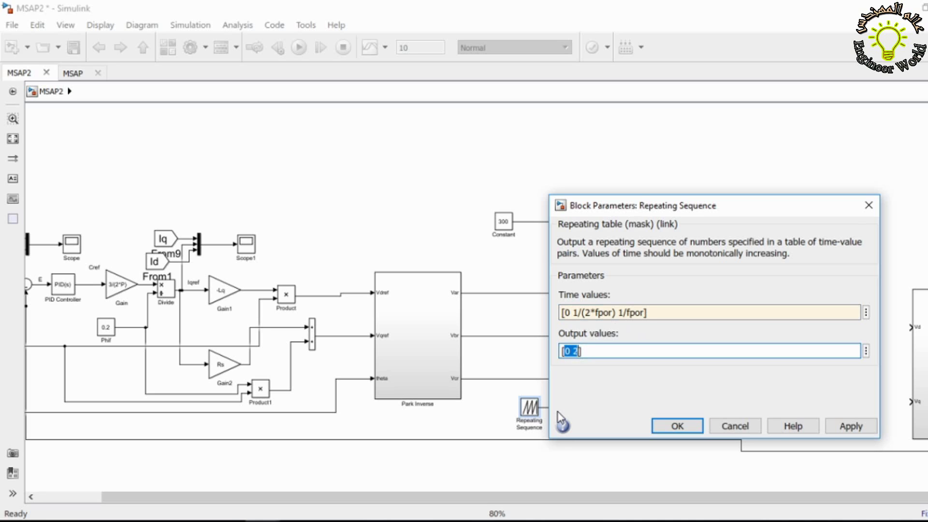
pyautogui.write('3')
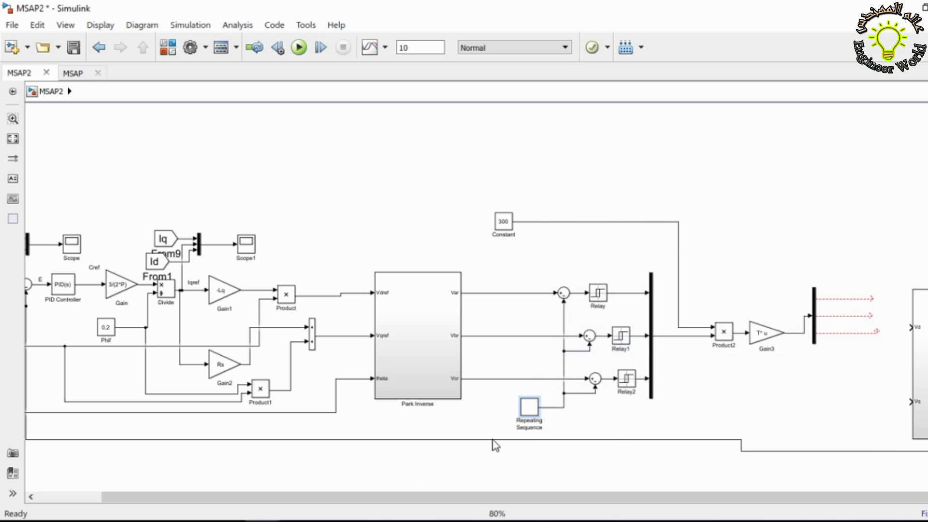
# Switch to MATLAB and open the Para_MSAP.m script from the CV_MSAP folder
pyautogui.click(262, 521)
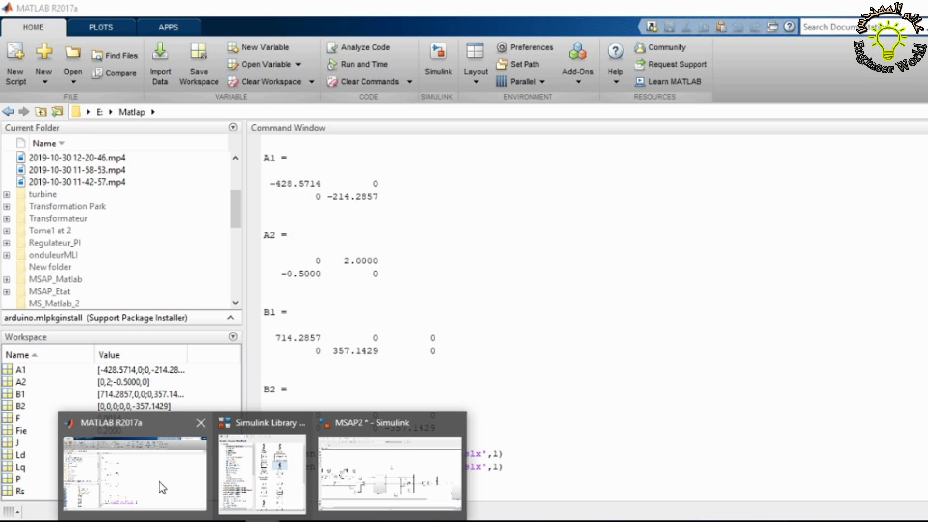
pyautogui.click(163, 487)
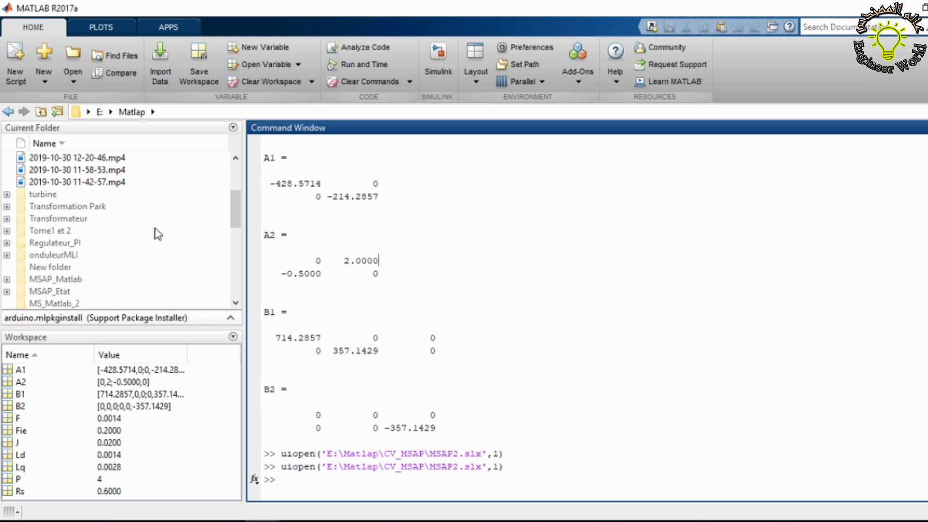
pyautogui.click(68, 282)
pyautogui.scroll(-2, 69, 287)
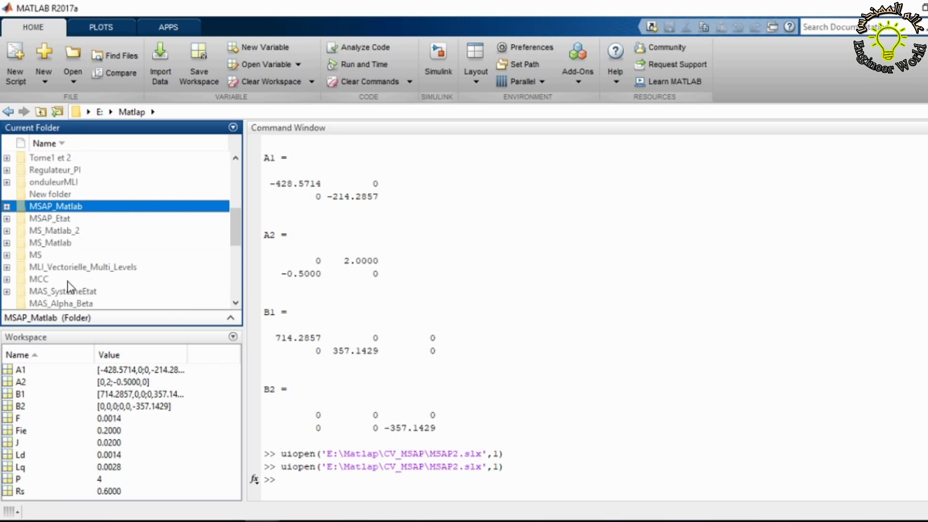
pyautogui.press('c')
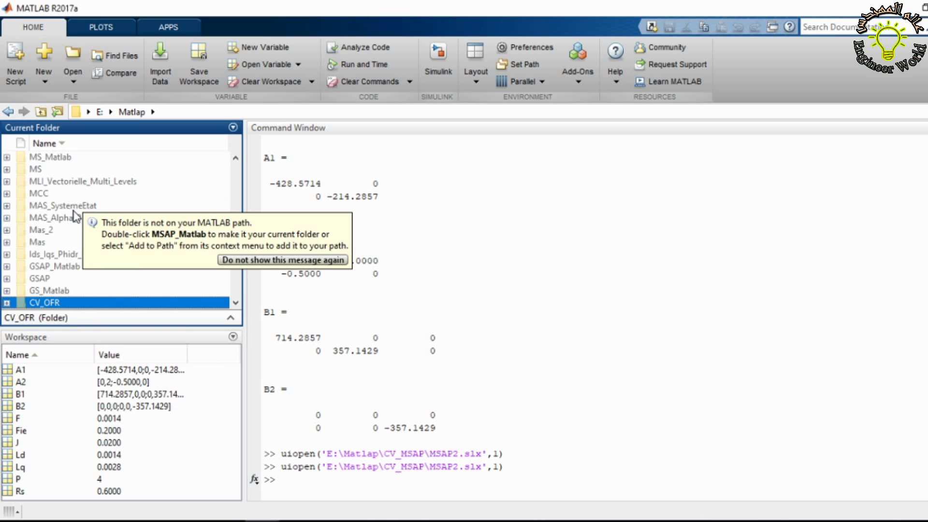
pyautogui.scroll(-1, 62, 275)
pyautogui.scroll(-1, 64, 279)
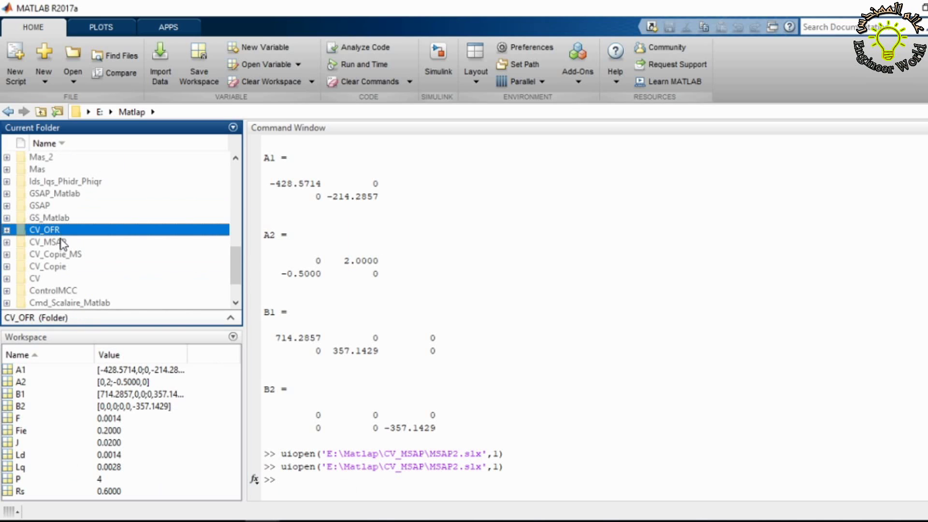
pyautogui.doubleClick(63, 243)
pyautogui.doubleClick(58, 158)
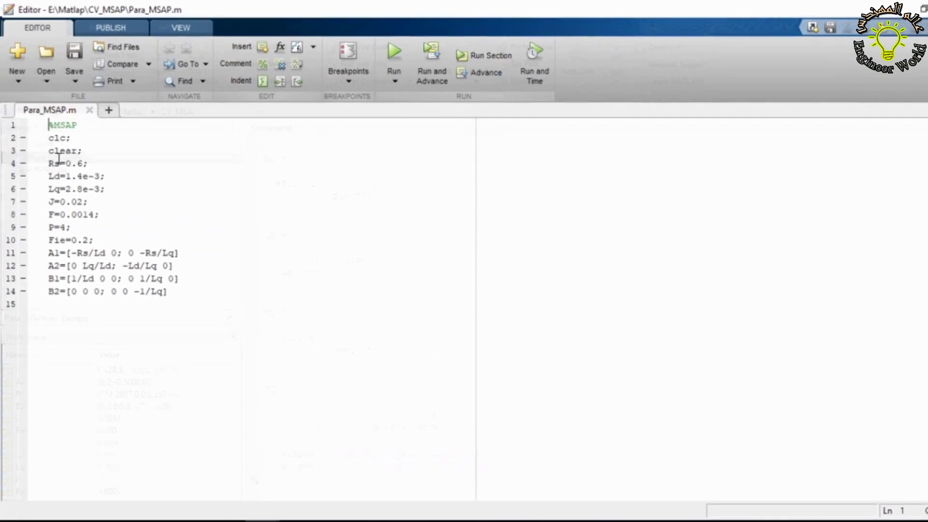
# Add T=[2/3 -1/3 -1/3; -1/3 2/3 -1/3; -1/3 -1/3 2/3] and fpor=5000 at the script's end and run it
pyautogui.click(211, 312)
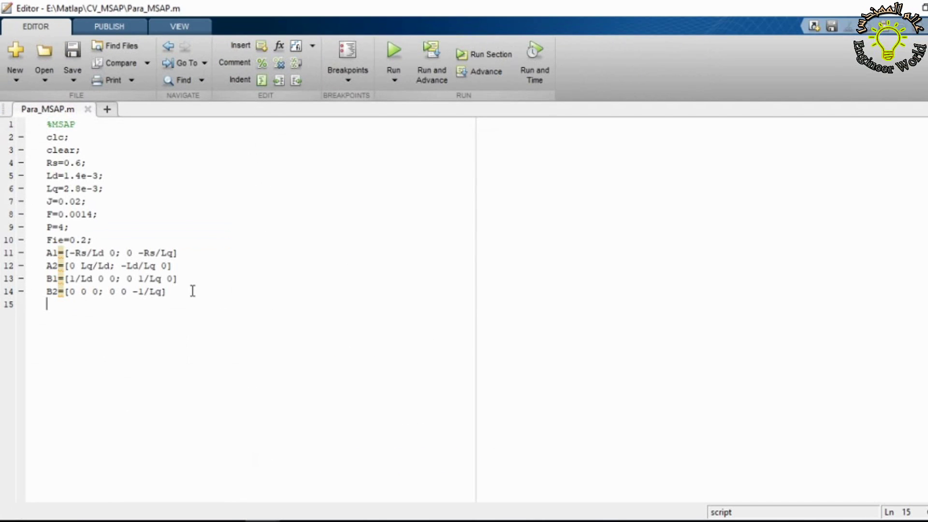
pyautogui.write('T=[2/3 -1/3 -1/3; -1/3 2/3 -1/3; -1/3 -1/3 2/3] fpor=5000')
pyautogui.moveTo(112, 317); pyautogui.dragTo(327, 302)
pyautogui.click(82, 320)
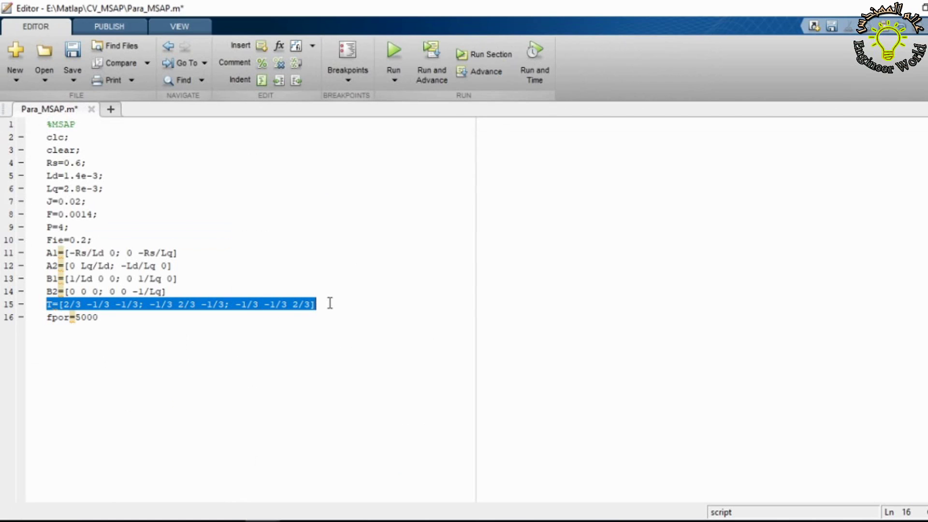
pyautogui.click(393, 56)
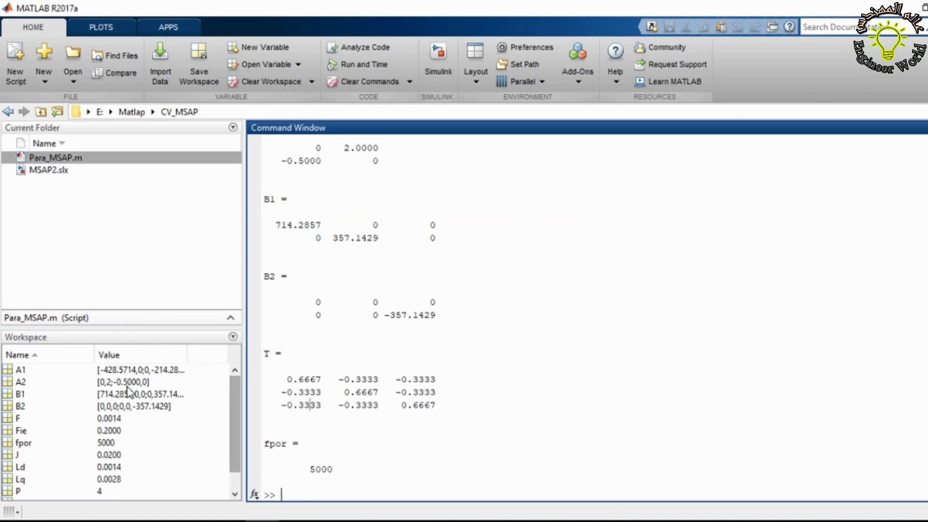
pyautogui.click(104, 429)
# Return to the MSAP2 Simulink model and widen the Repeating Sequence block until its waveform shows
pyautogui.click(261, 521)
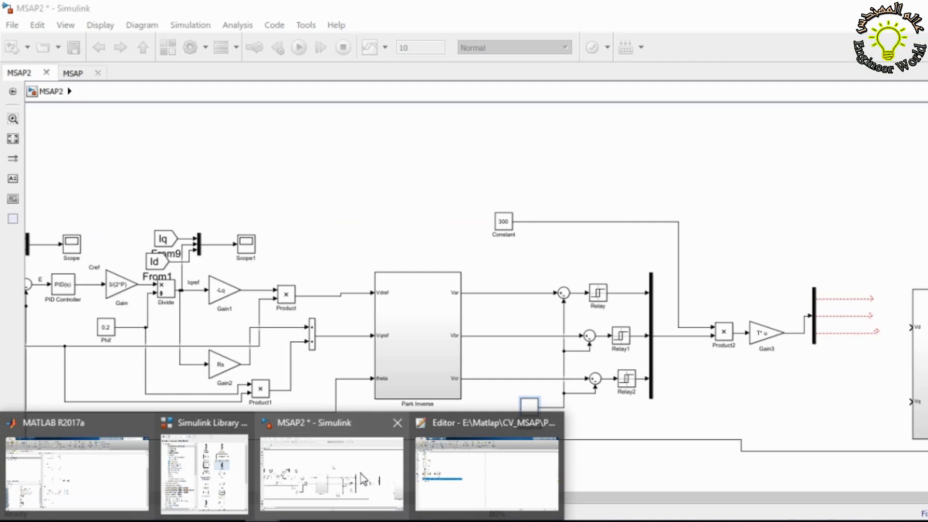
pyautogui.click(363, 478)
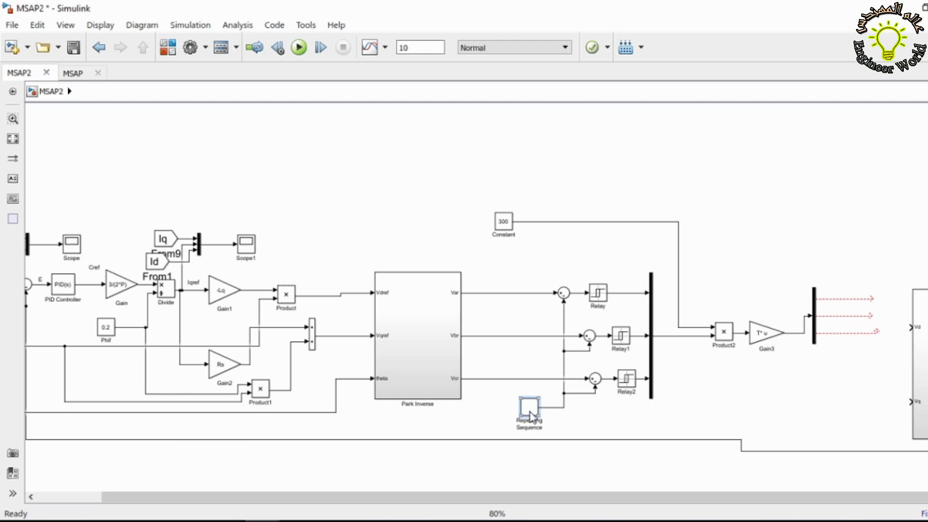
pyautogui.moveTo(537, 412); pyautogui.dragTo(515, 418)
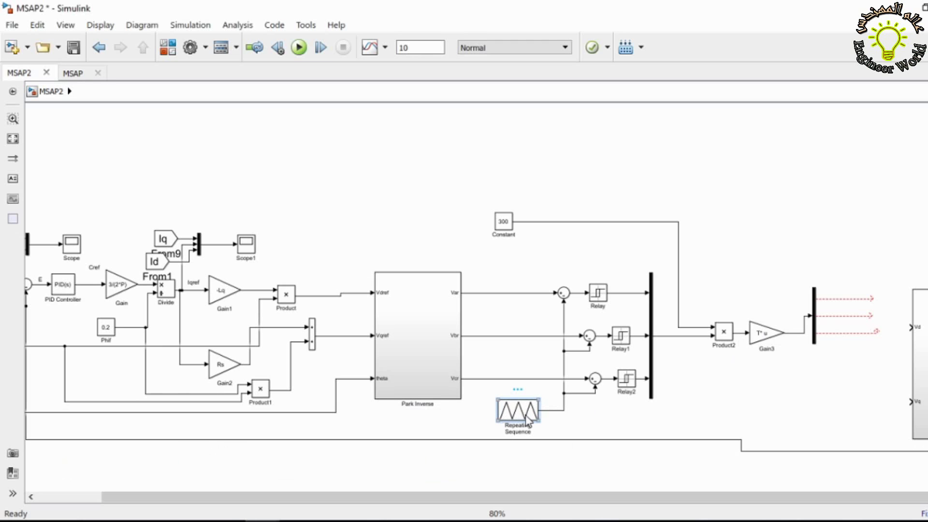
pyautogui.scroll(2, 516, 414)
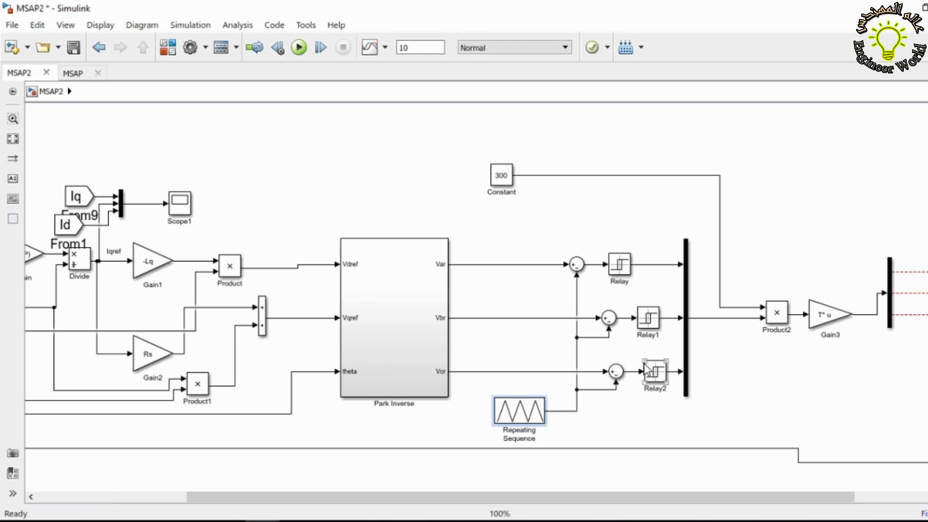
# Group the inverter blocks from the Sums and Repeating Sequence through the Demux into a subsystem, leaving the Constant 300 outside
pyautogui.scroll(-5, 647, 368)
pyautogui.moveTo(560, 394); pyautogui.dragTo(574, 394)
pyautogui.moveTo(557, 250); pyautogui.dragTo(533, 249)
pyautogui.moveTo(565, 210); pyautogui.dragTo(811, 411)
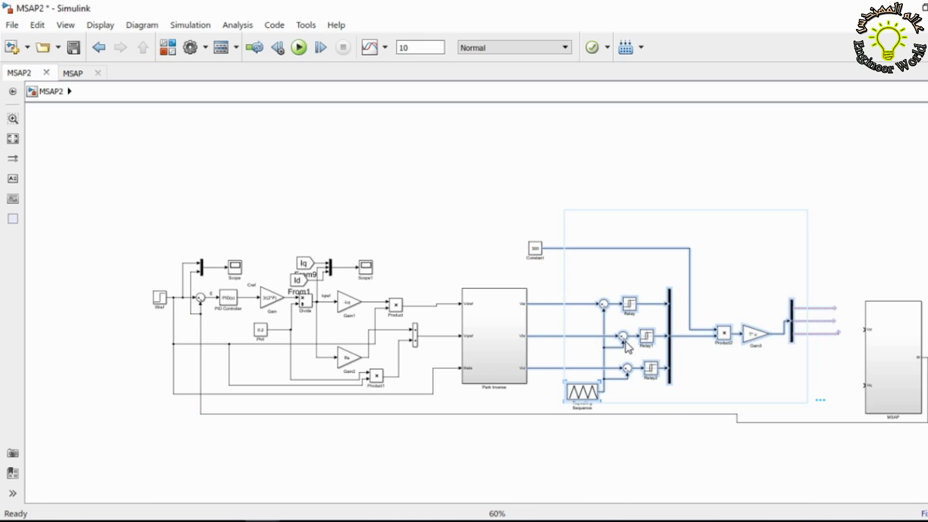
pyautogui.rightClick(629, 307)
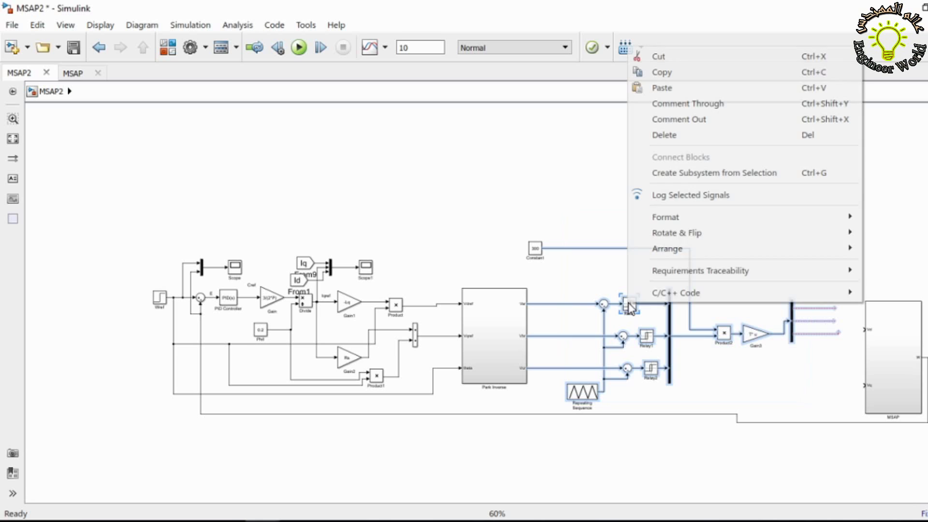
pyautogui.click(666, 173)
# Open the new subsystem and rename its first input port to Vdc/2
pyautogui.doubleClick(663, 340)
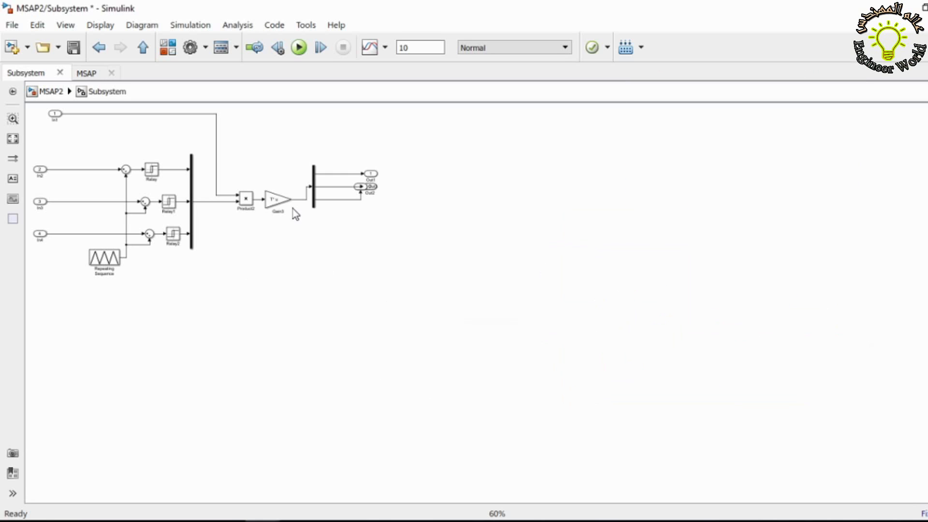
pyautogui.click(59, 122)
pyautogui.scroll(3, 56, 120)
pyautogui.scroll(3, 56, 121)
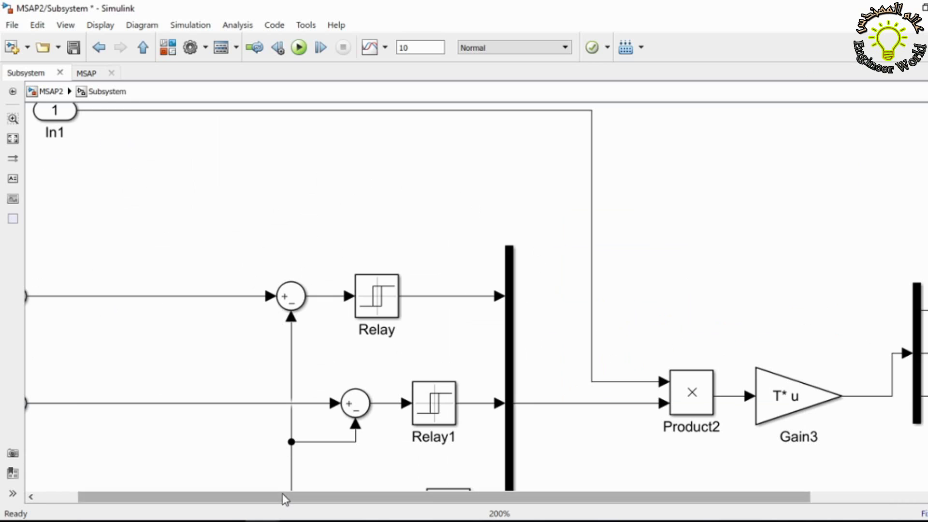
pyautogui.moveTo(286, 497); pyautogui.dragTo(240, 497)
pyautogui.scroll(1, 480, 296)
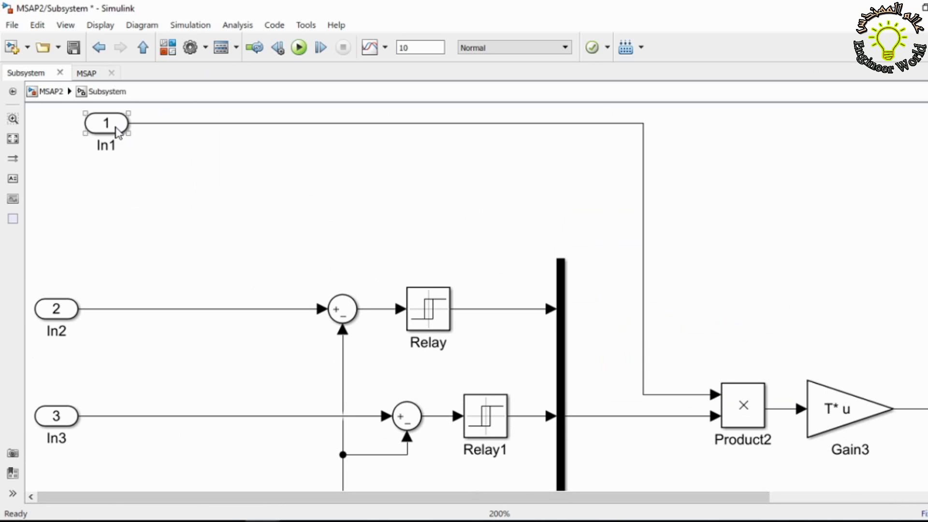
pyautogui.doubleClick(108, 145)
pyautogui.write('V')
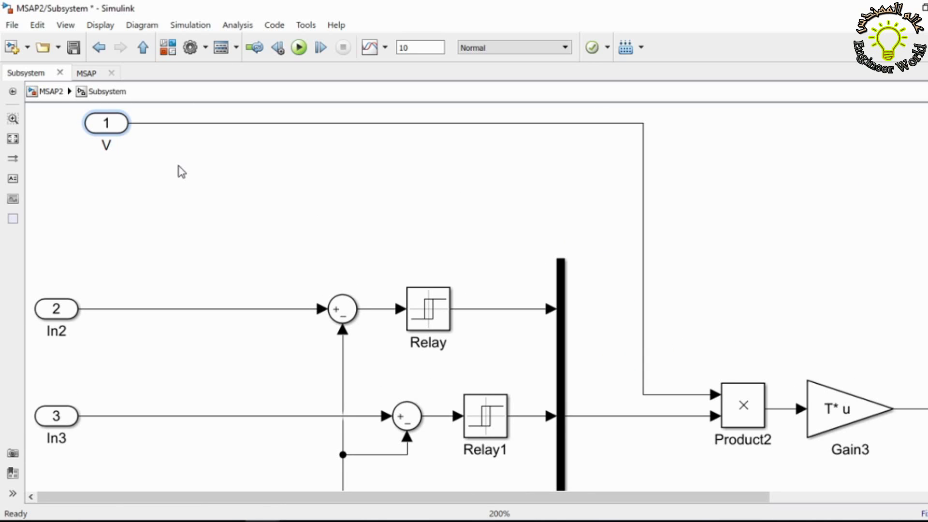
pyautogui.write('dc/3')
pyautogui.press('BackSpace')
pyautogui.write('2')
# Rename the subsystem's input ports In2, In3 and In4 to Varef, Vbref and Vcref
pyautogui.click(54, 331)
pyautogui.doubleClick(52, 332)
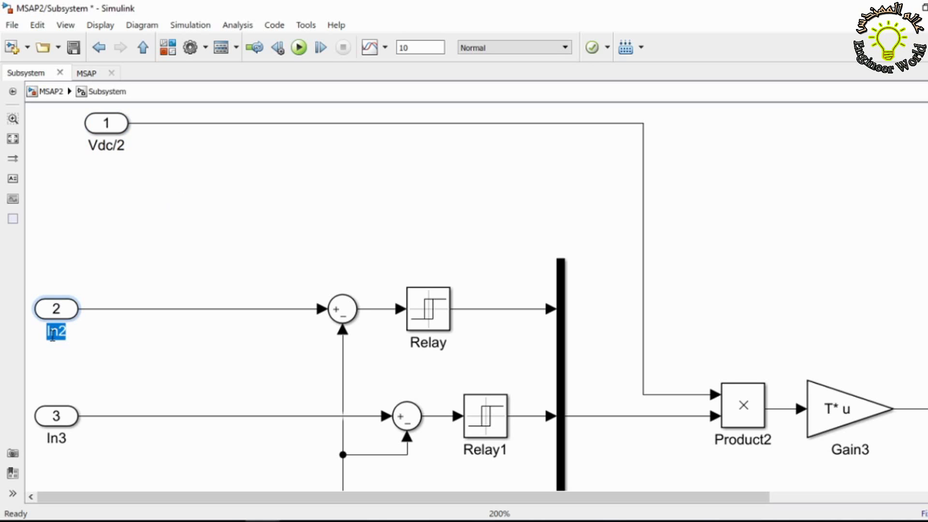
pyautogui.write('Varef')
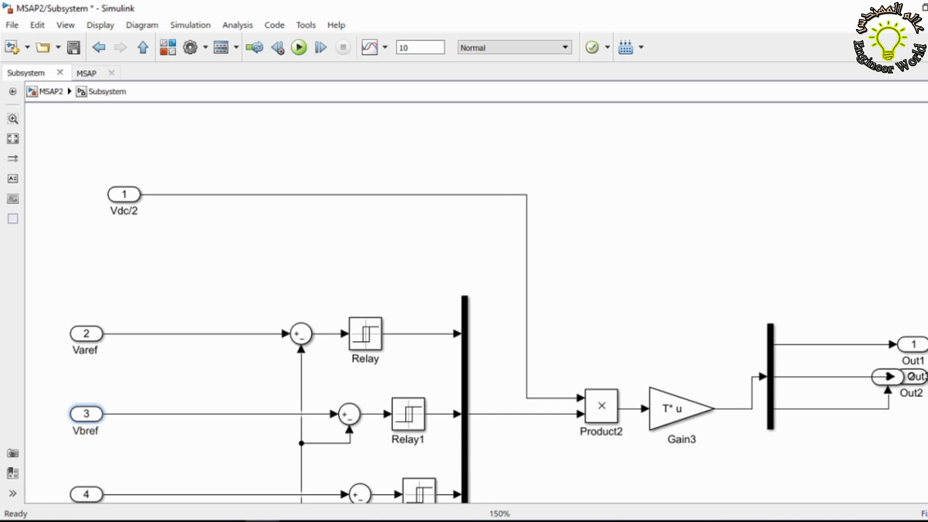
pyautogui.scroll(-3, 574, 393)
pyautogui.click(85, 402)
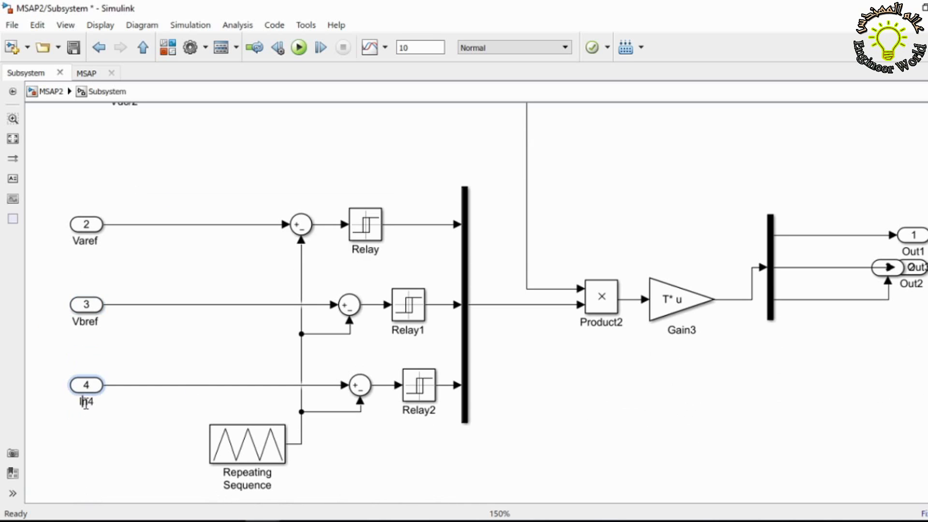
pyautogui.doubleClick(86, 402)
pyautogui.press('BackSpace')
pyautogui.write('Vbrefc')
# Spread the three output ports apart beside the Demux and rename them Va, Vb and Vc
pyautogui.moveTo(914, 235); pyautogui.dragTo(897, 182)
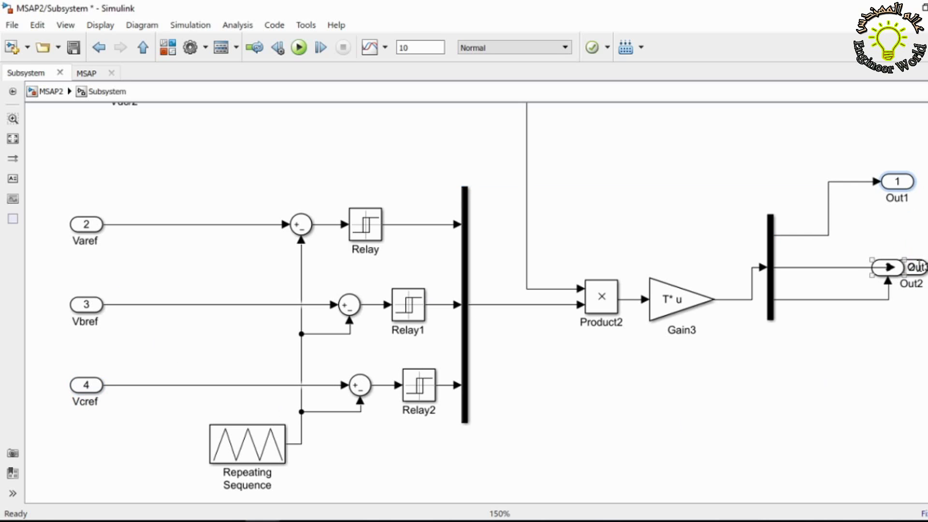
pyautogui.click(918, 266)
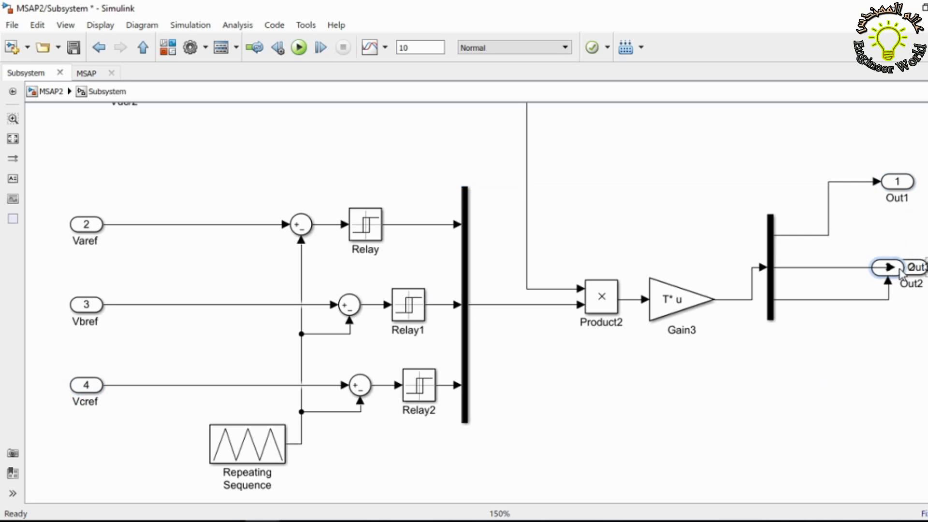
pyautogui.moveTo(902, 273); pyautogui.dragTo(865, 265)
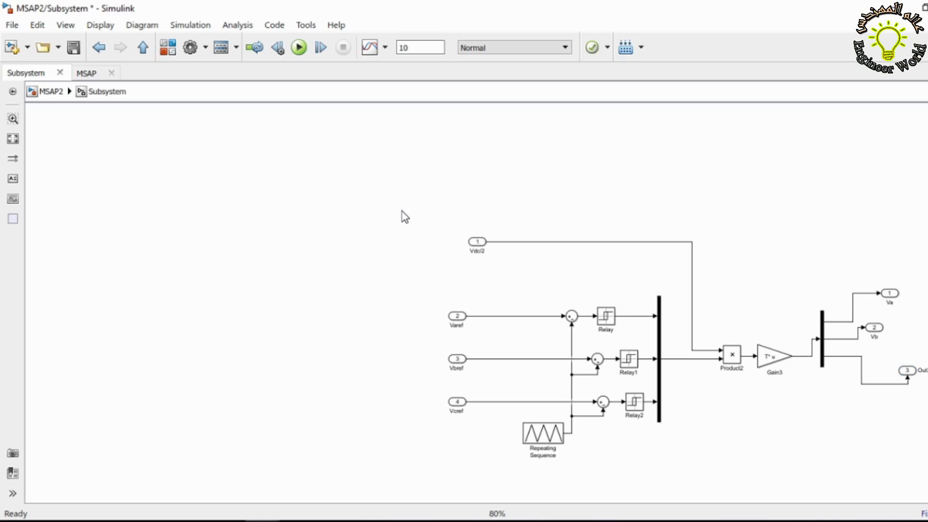
pyautogui.moveTo(362, 187); pyautogui.dragTo(926, 460)
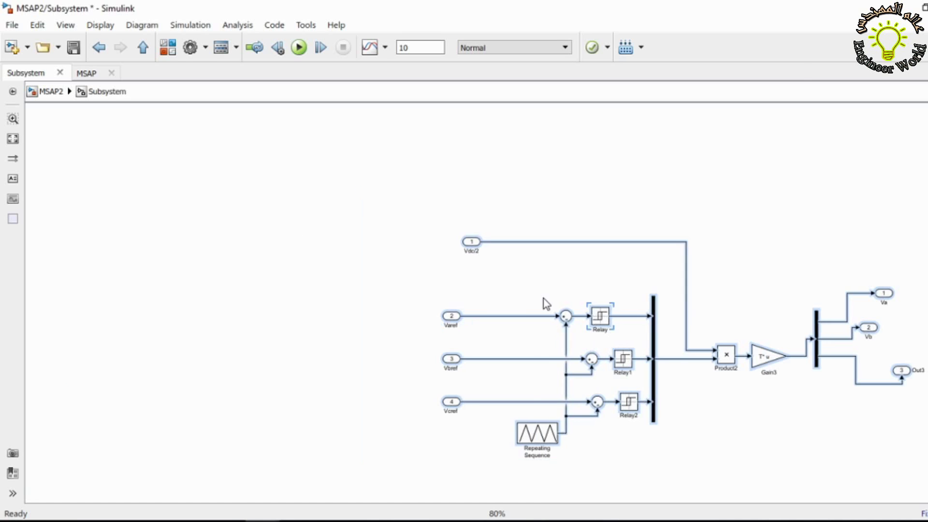
pyautogui.scroll(4, 866, 293)
pyautogui.doubleClick(621, 385)
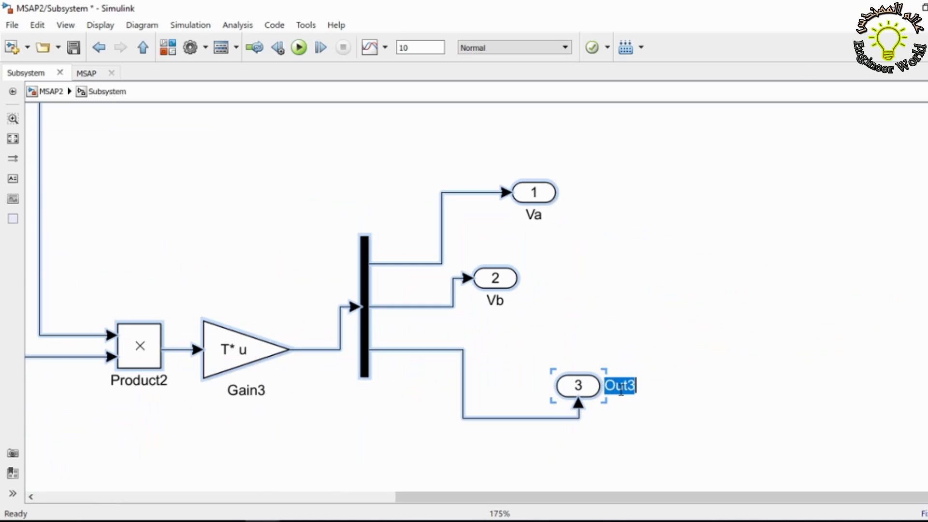
pyautogui.write('Vc')
pyautogui.click(659, 251)
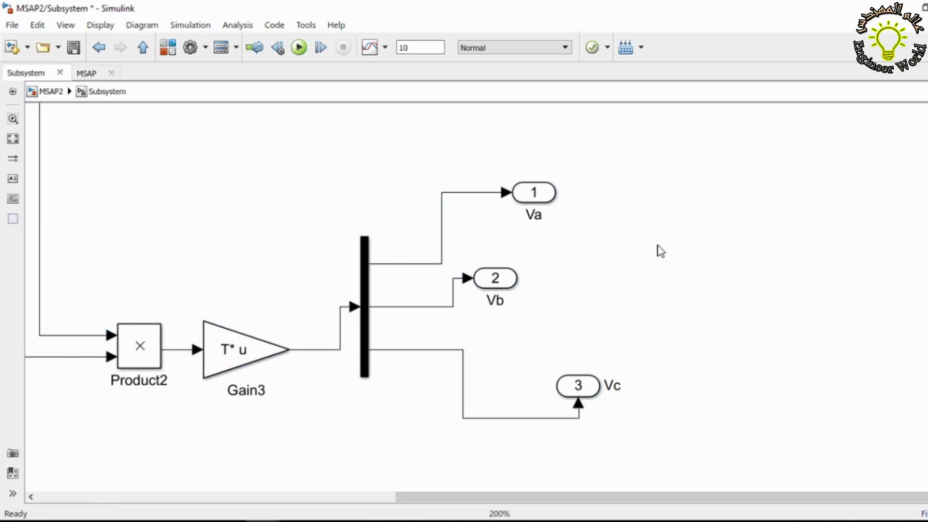
pyautogui.scroll(-4, 528, 283)
# Return to the top level of the model, enlarge the subsystem block and place it closer to Park Inverse
pyautogui.click(143, 47)
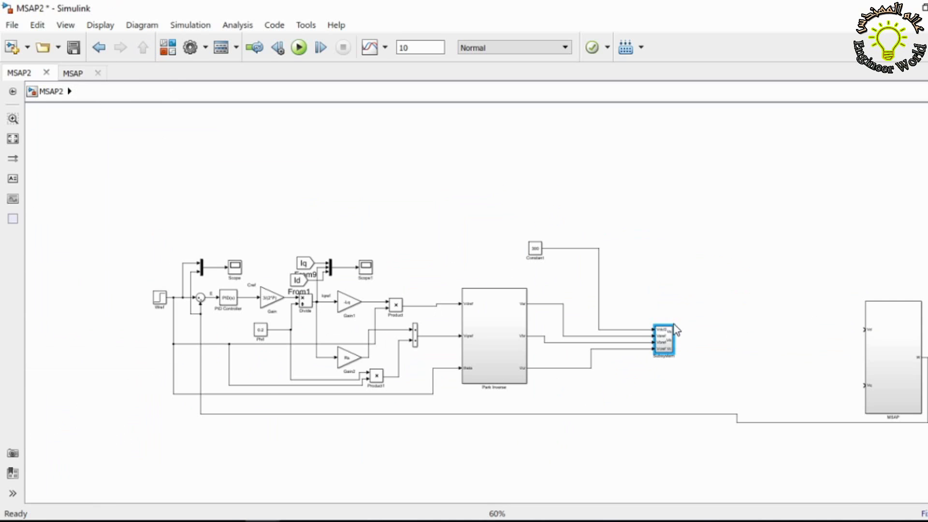
pyautogui.scroll(4, 672, 329)
pyautogui.moveTo(671, 381); pyautogui.dragTo(723, 422)
pyautogui.moveTo(670, 360); pyautogui.dragTo(643, 332)
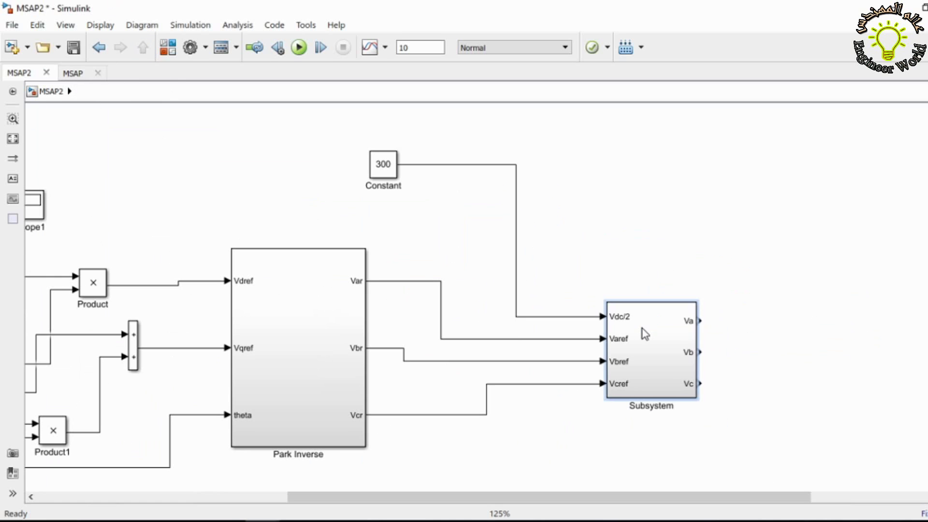
pyautogui.moveTo(695, 399); pyautogui.dragTo(706, 479)
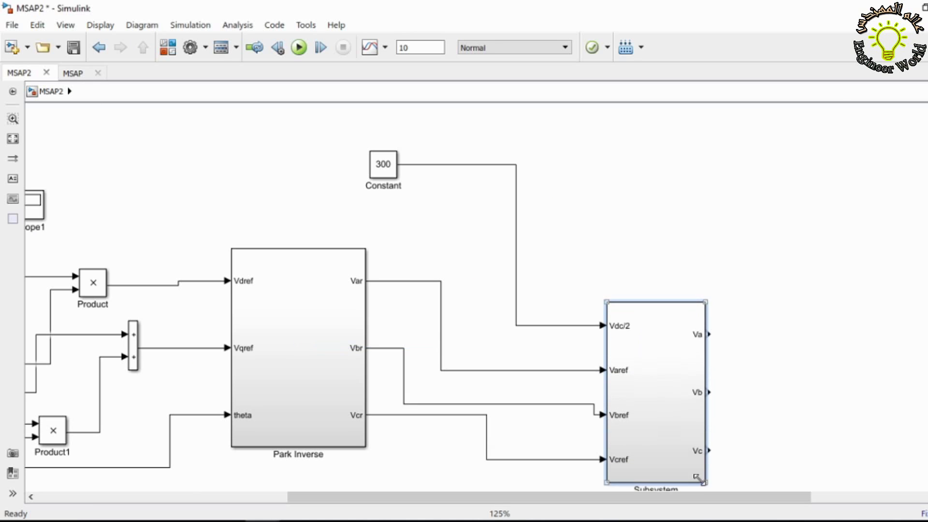
pyautogui.moveTo(659, 398); pyautogui.dragTo(603, 394)
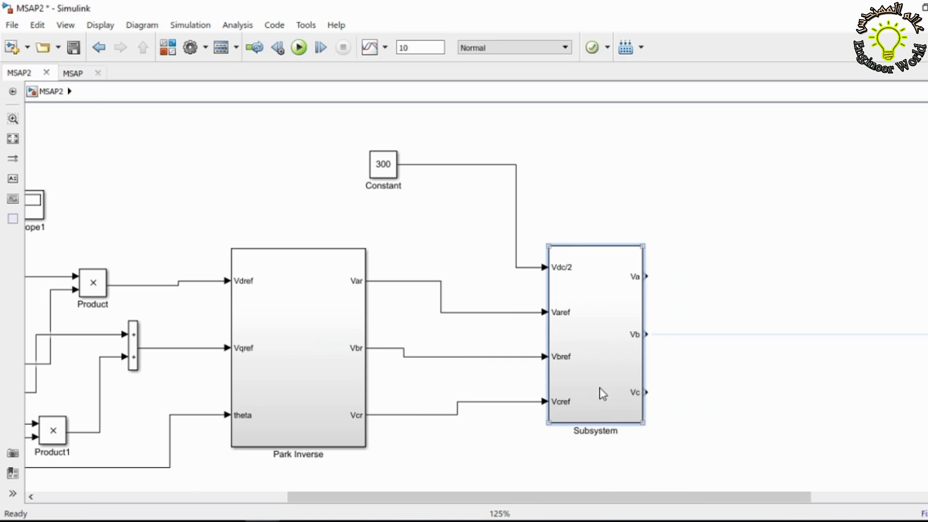
# Rename the subsystem block to Iverter
pyautogui.doubleClick(598, 433)
pyautogui.press('BackSpace')
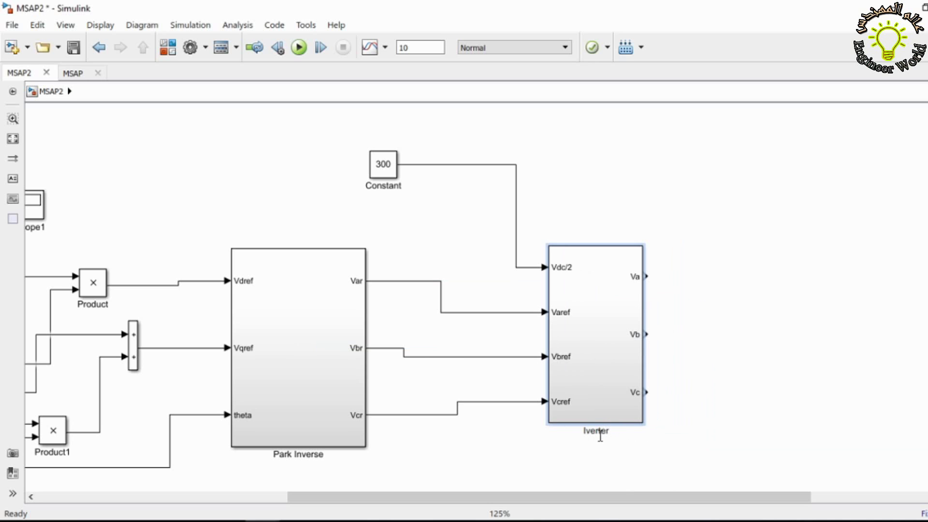
pyautogui.write('Iverter')
pyautogui.click(459, 449)
# Move the MSAP block closer to the inverter subsystem, roughly level with its output ports
pyautogui.scroll(-3, 595, 409)
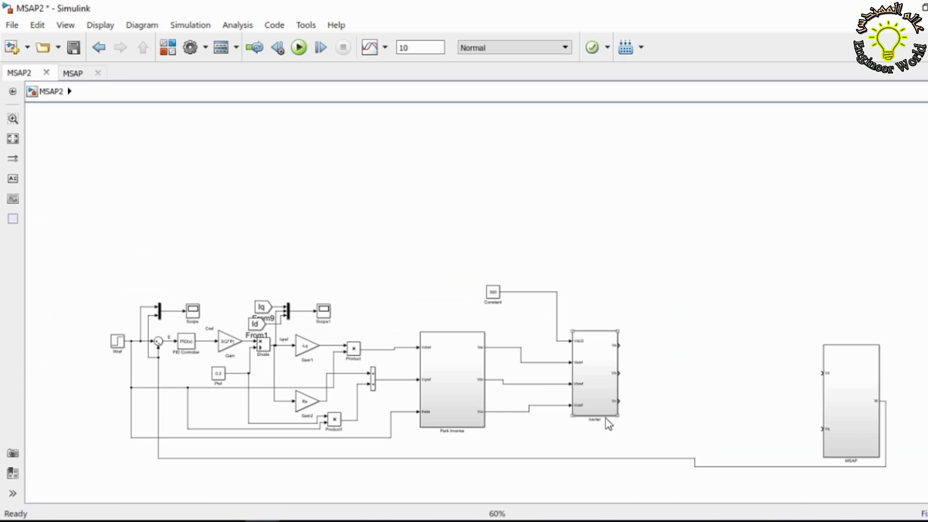
pyautogui.scroll(4, 702, 466)
pyautogui.moveTo(884, 384); pyautogui.dragTo(813, 369)
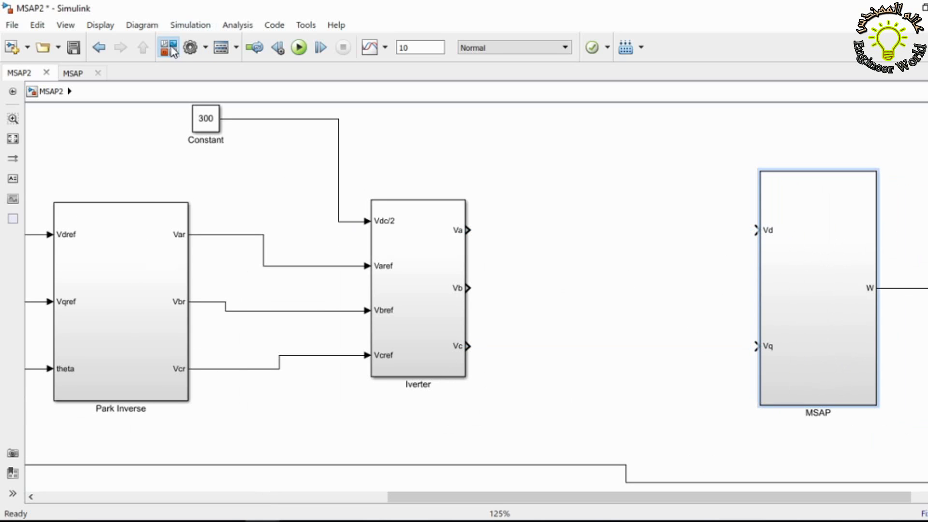
# Add a user-defined Fcn block between Iverter and MSAP, widen it, and move MSAP farther away to make room
pyautogui.click(171, 49)
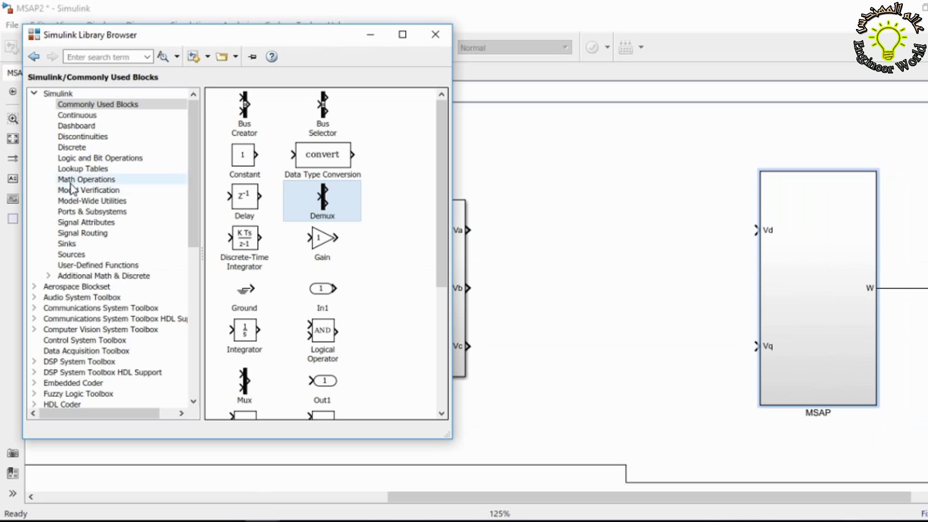
pyautogui.click(106, 264)
pyautogui.moveTo(243, 114); pyautogui.dragTo(688, 204)
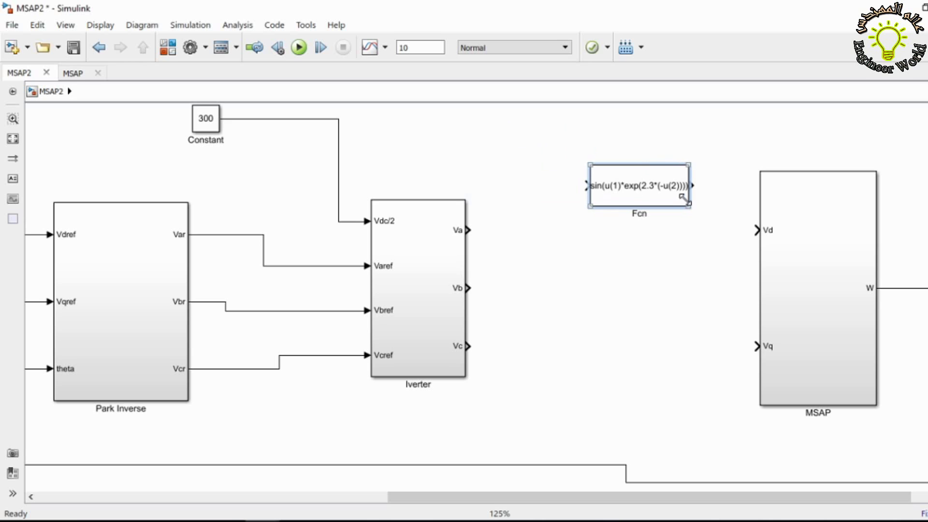
pyautogui.click(825, 224)
pyautogui.scroll(-3, 810, 252)
pyautogui.moveTo(825, 327); pyautogui.dragTo(910, 311)
pyautogui.click(532, 304)
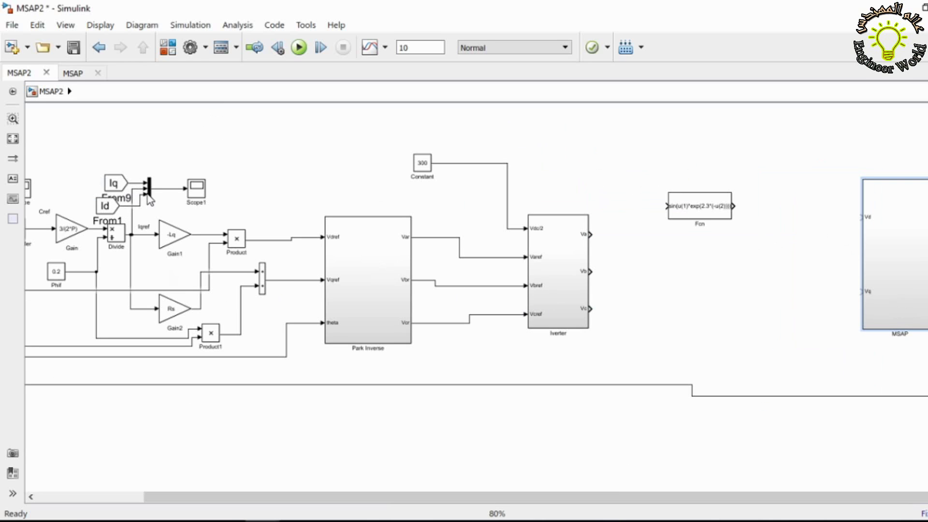
# Copy the Mux beside Scope1 to the Iverter outputs and connect Va, Vb and Vc to its inputs
pyautogui.moveTo(149, 193); pyautogui.dragTo(638, 240)
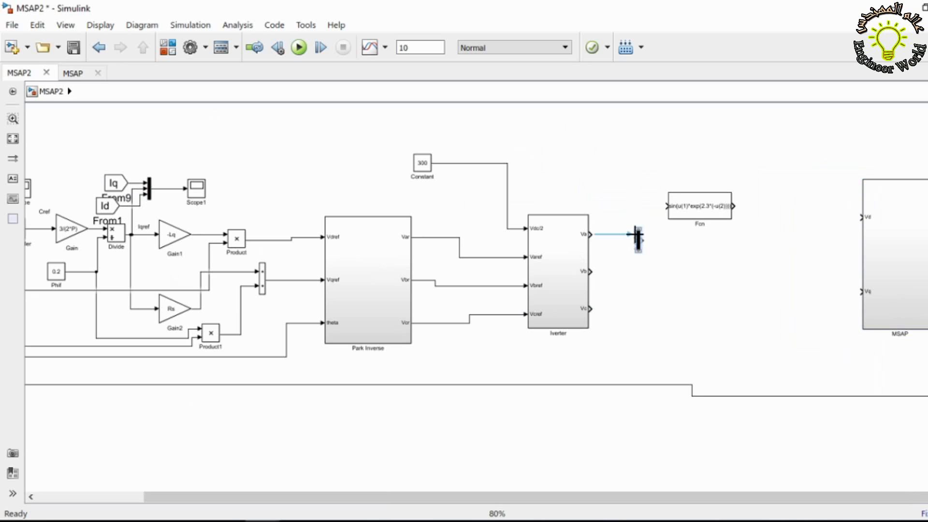
pyautogui.moveTo(612, 234); pyautogui.dragTo(594, 310)
pyautogui.moveTo(641, 278); pyautogui.dragTo(589, 270)
# Set the new Mux to 4 inputs and enlarge the block to spread its inputs apart
pyautogui.doubleClick(640, 328)
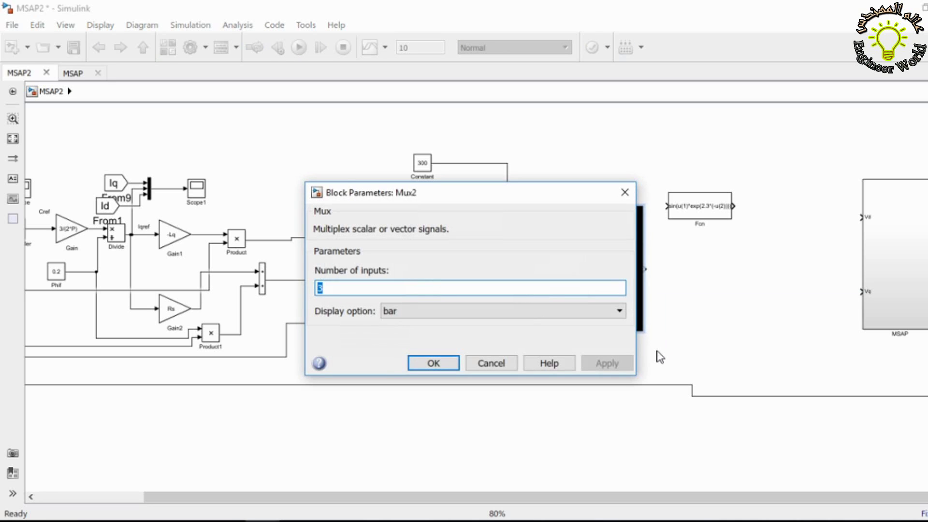
pyautogui.write('4')
pyautogui.press('Return')
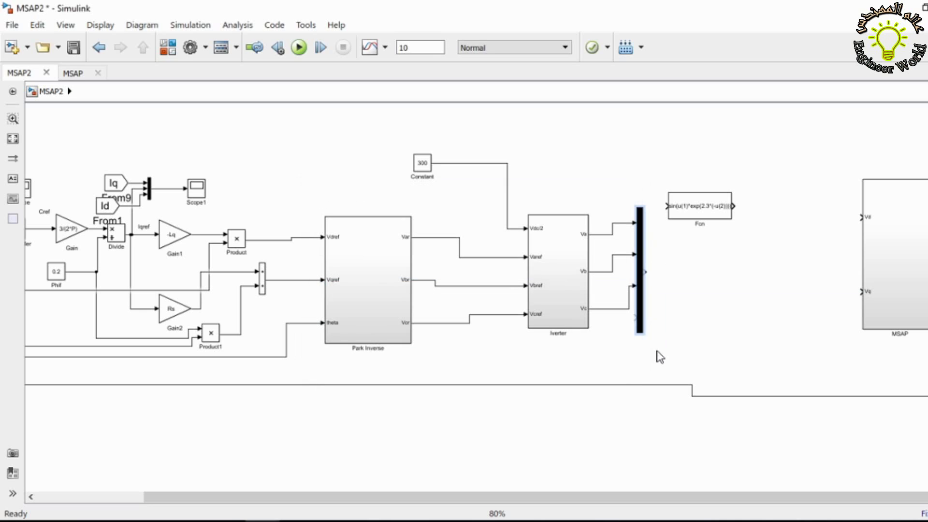
pyautogui.moveTo(646, 334); pyautogui.dragTo(652, 370)
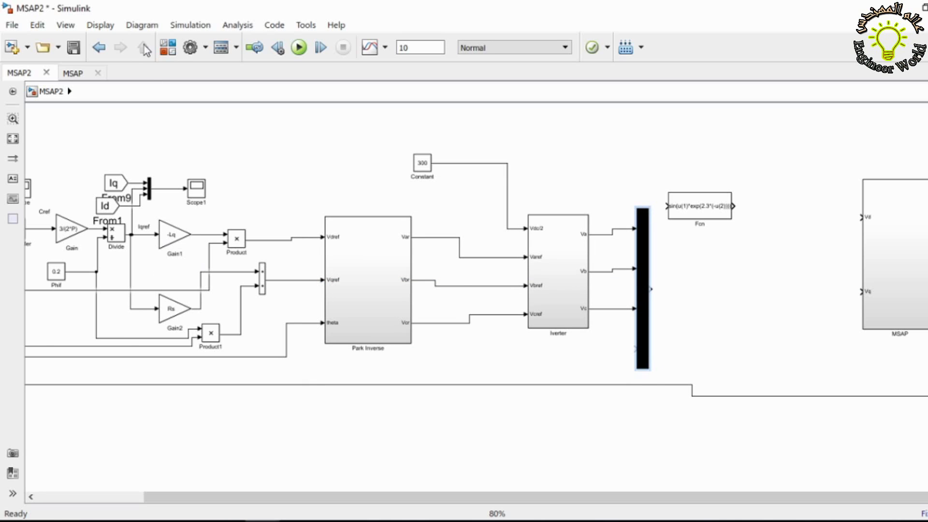
# Add an Integrator below Iverter, connect it to the Mux's fourth input and wire its input to Park Inverse's theta line
pyautogui.click(168, 47)
pyautogui.click(92, 115)
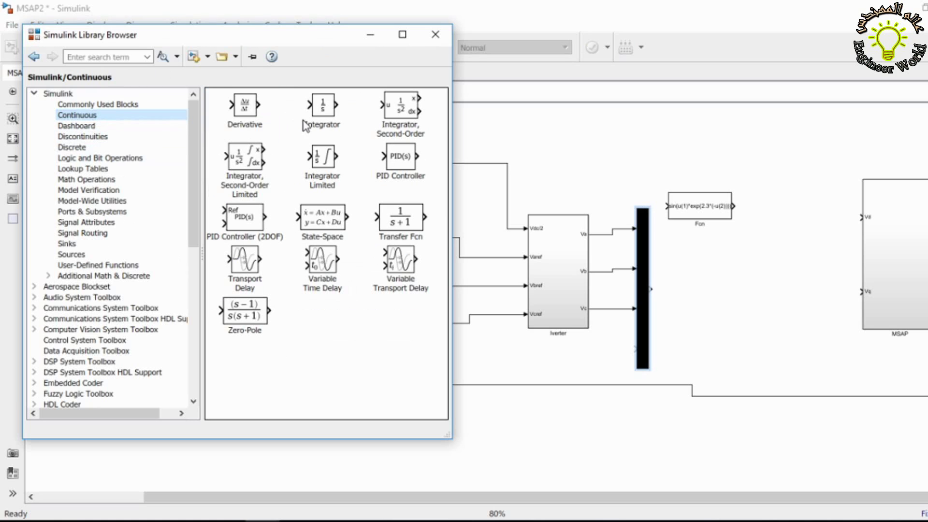
pyautogui.moveTo(319, 115); pyautogui.dragTo(635, 349)
pyautogui.moveTo(555, 360); pyautogui.dragTo(284, 356)
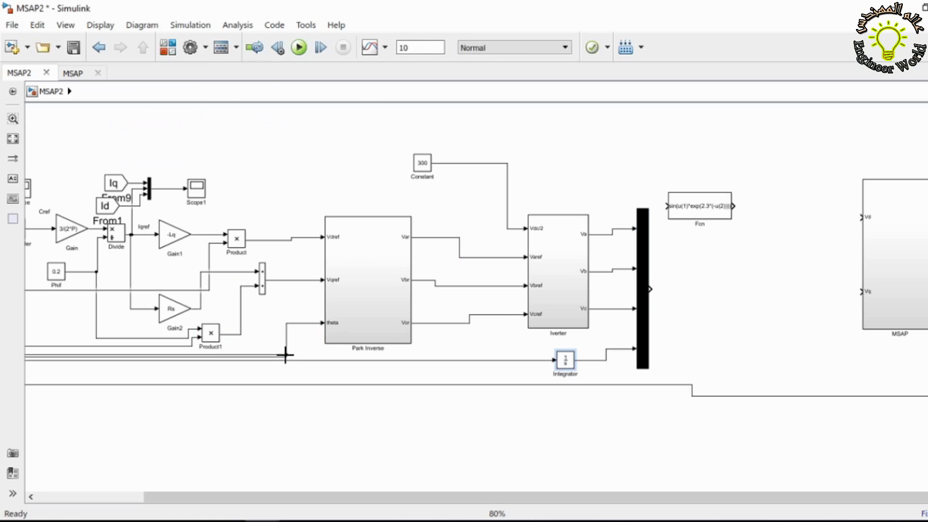
# Rename the theta input port inside Park Inverse to W and return to the top level of the model
pyautogui.doubleClick(339, 329)
pyautogui.moveTo(342, 496); pyautogui.dragTo(235, 496)
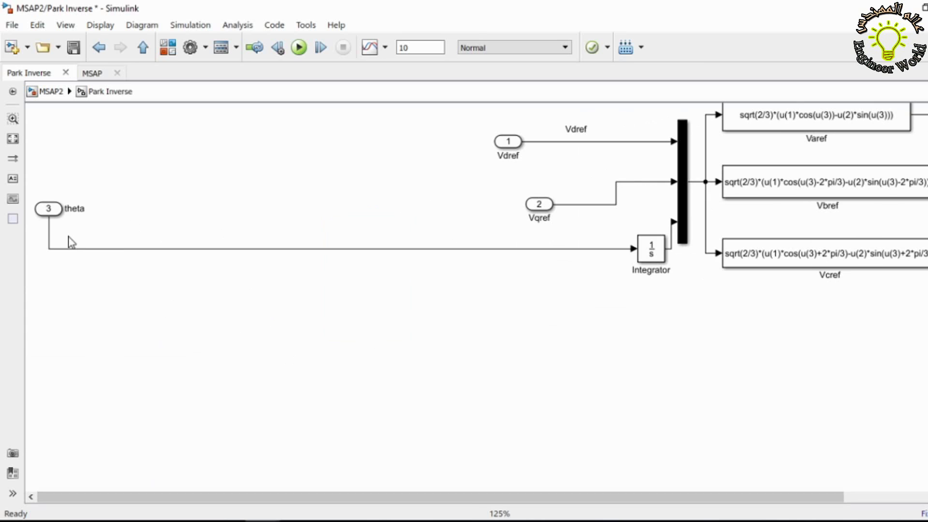
pyautogui.doubleClick(78, 208)
pyautogui.write('W')
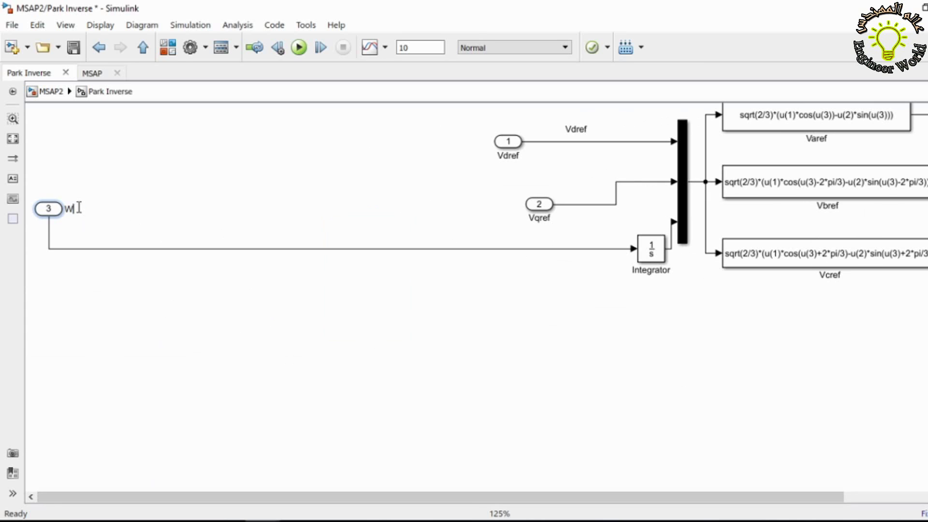
pyautogui.click(64, 222)
pyautogui.moveTo(634, 255); pyautogui.dragTo(563, 259)
pyautogui.click(143, 48)
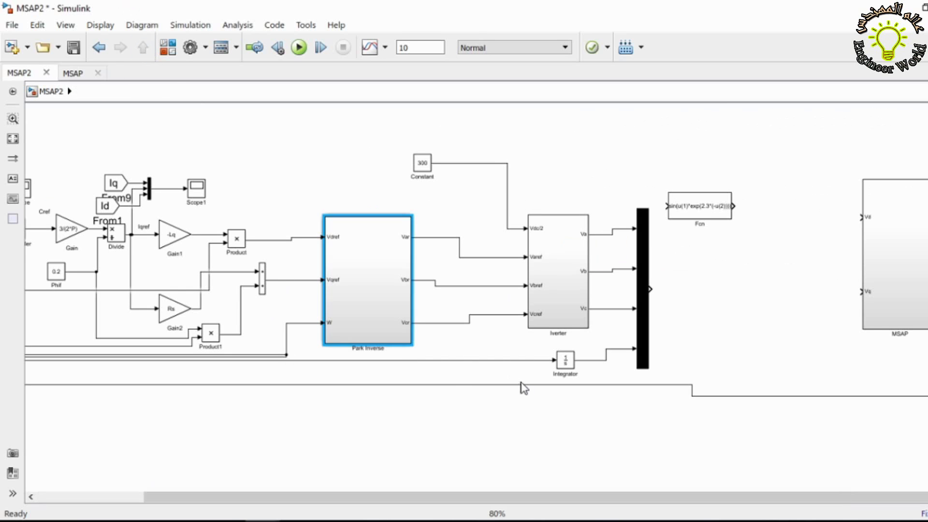
# Delete the Integrator's long input line and feed the Integrator from a branch of Park Inverse's W input line instead
pyautogui.scroll(-2, 358, 420)
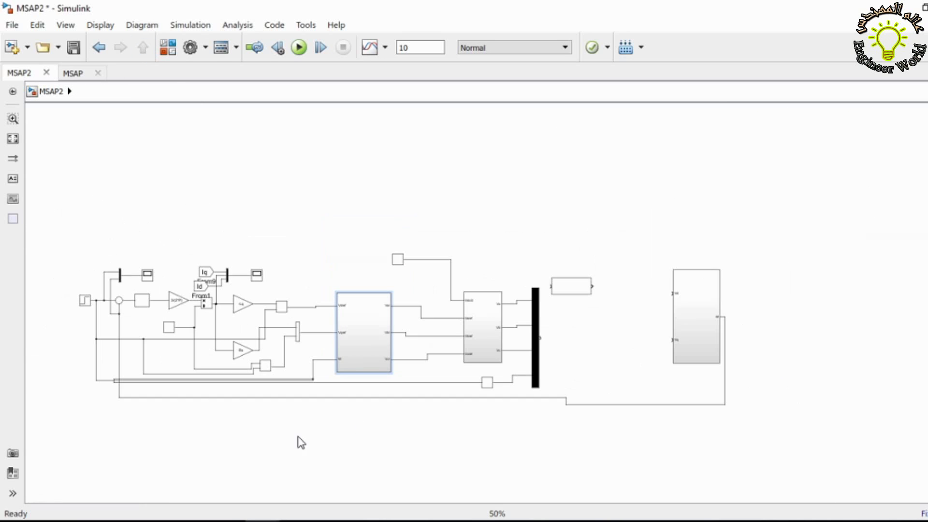
pyautogui.scroll(2, 428, 391)
pyautogui.click(427, 389)
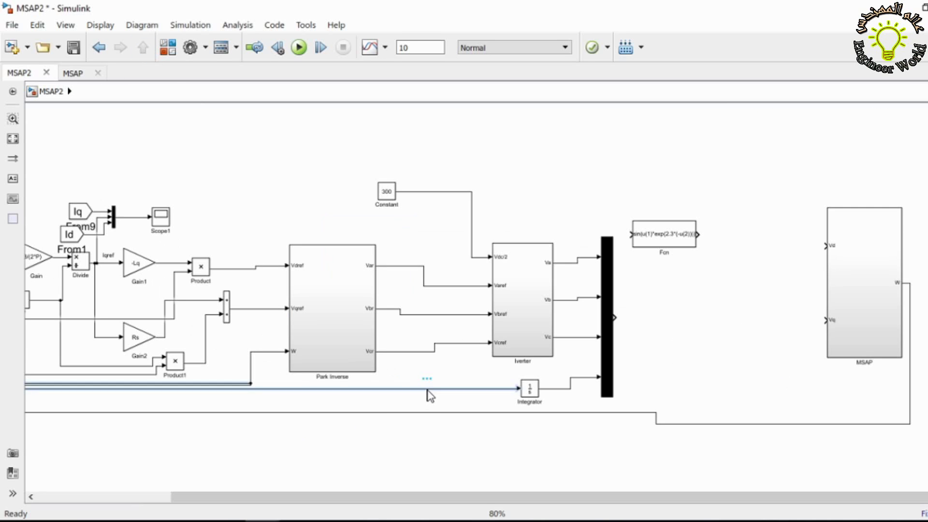
pyautogui.press('Delete')
pyautogui.moveTo(522, 388); pyautogui.dragTo(263, 351)
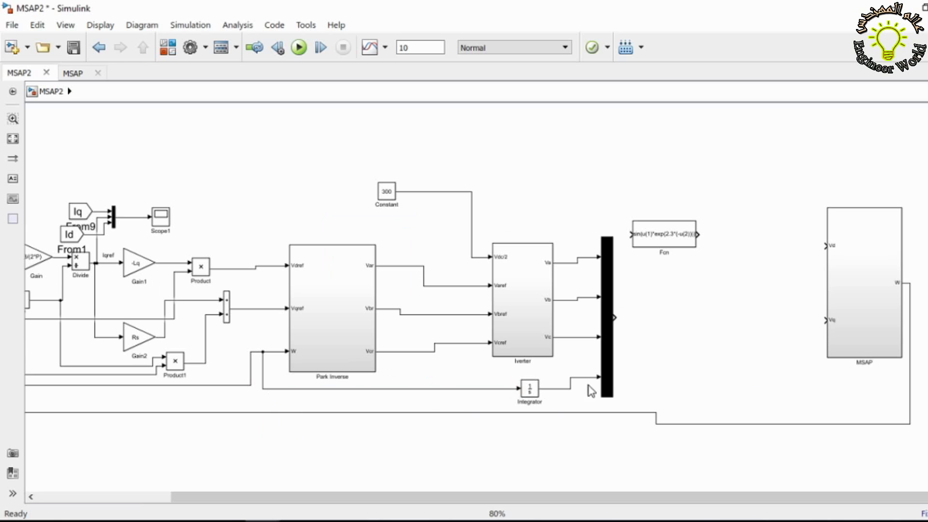
# Space out the Mux, Integrator, Fcn and MSAP blocks, connect the Mux output to Fcn and widen the Fcn block
pyautogui.moveTo(607, 387); pyautogui.dragTo(639, 387)
pyautogui.moveTo(668, 239); pyautogui.dragTo(762, 234)
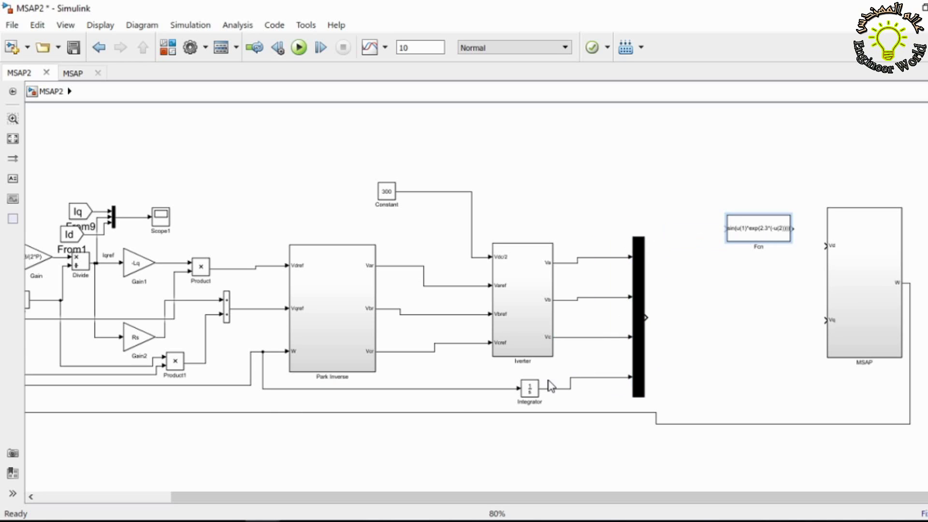
pyautogui.moveTo(530, 388); pyautogui.dragTo(601, 372)
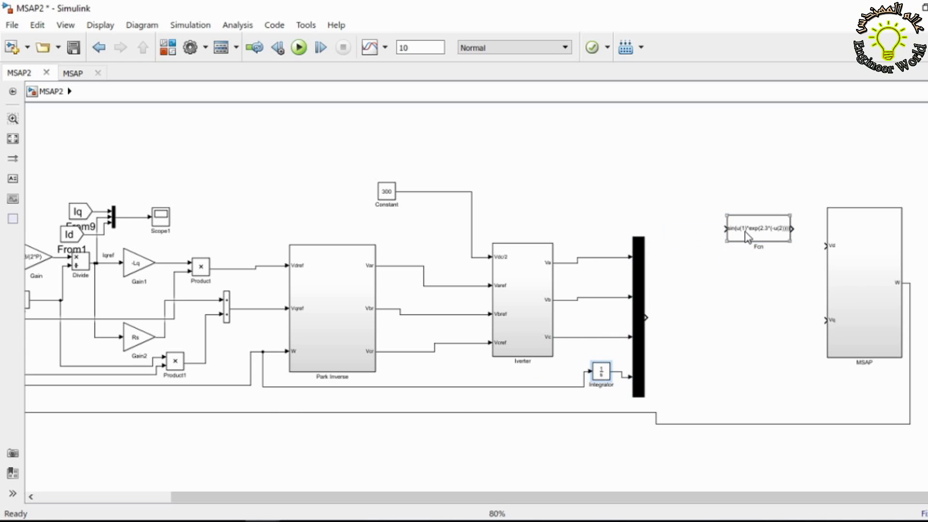
pyautogui.moveTo(851, 284); pyautogui.dragTo(927, 285)
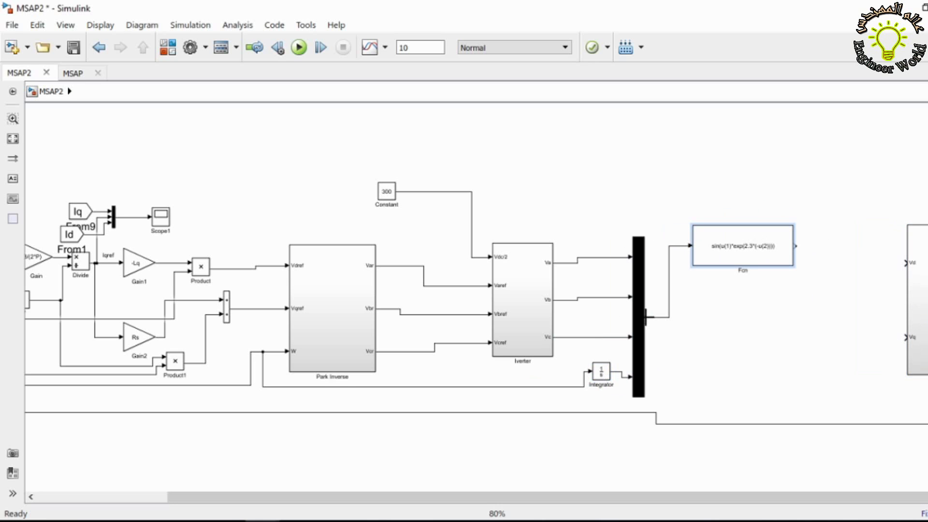
pyautogui.moveTo(794, 266); pyautogui.dragTo(868, 253)
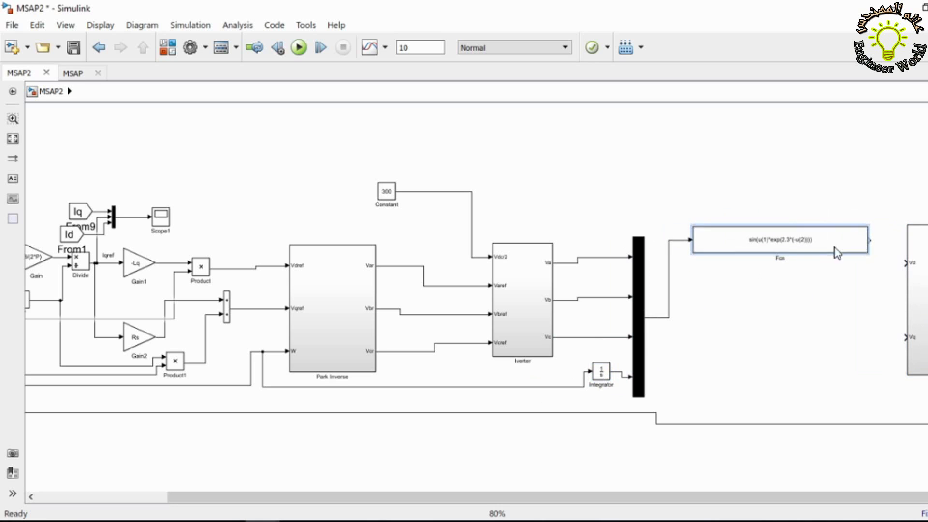
# Set the Fcn expression to sqrt(2/3)*(u(1)*cos(u(4))+u(2)*cos(u(4)-2*pi/3)+u(3)*cos(u(4)+2*pi/3))
pyautogui.doubleClick(816, 247)
pyautogui.write('s')
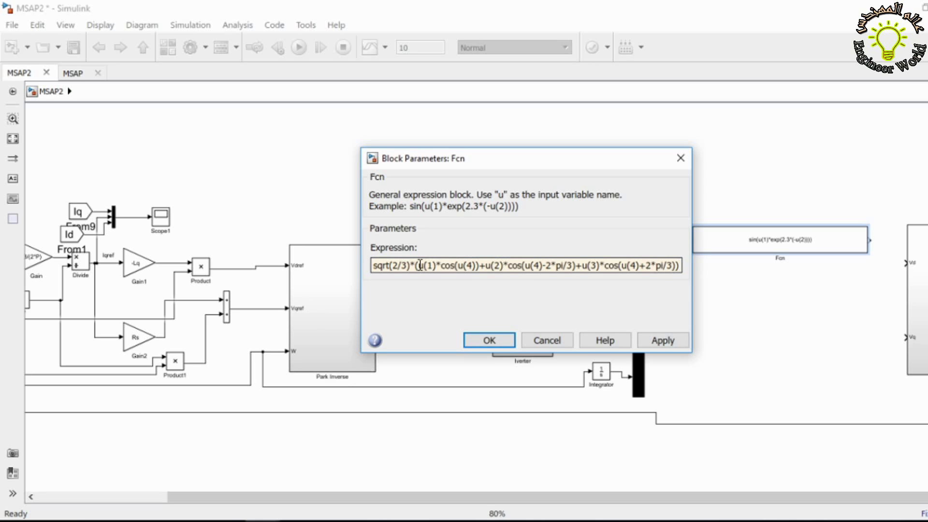
pyautogui.moveTo(421, 265); pyautogui.dragTo(372, 265)
pyautogui.click(489, 341)
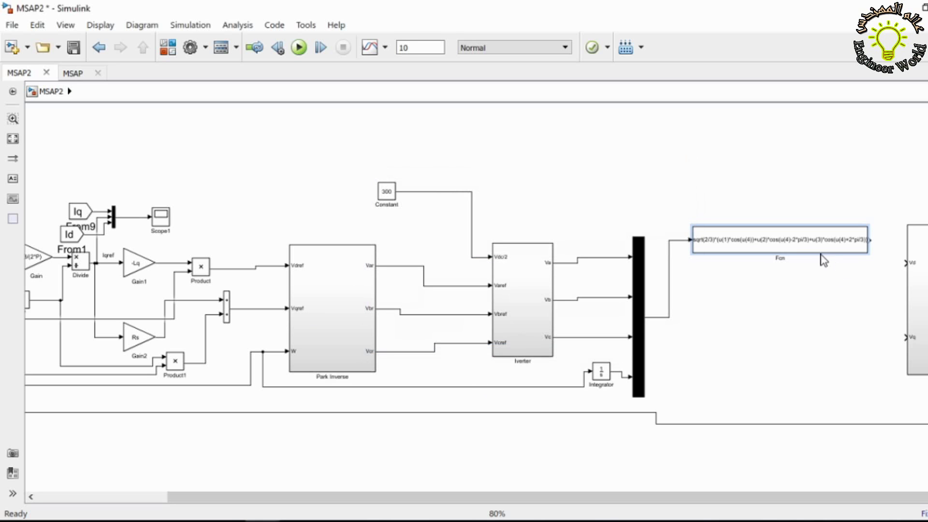
# Enlarge the Fcn block so its full expression fits and rename it Vd
pyautogui.scroll(5, 780, 258)
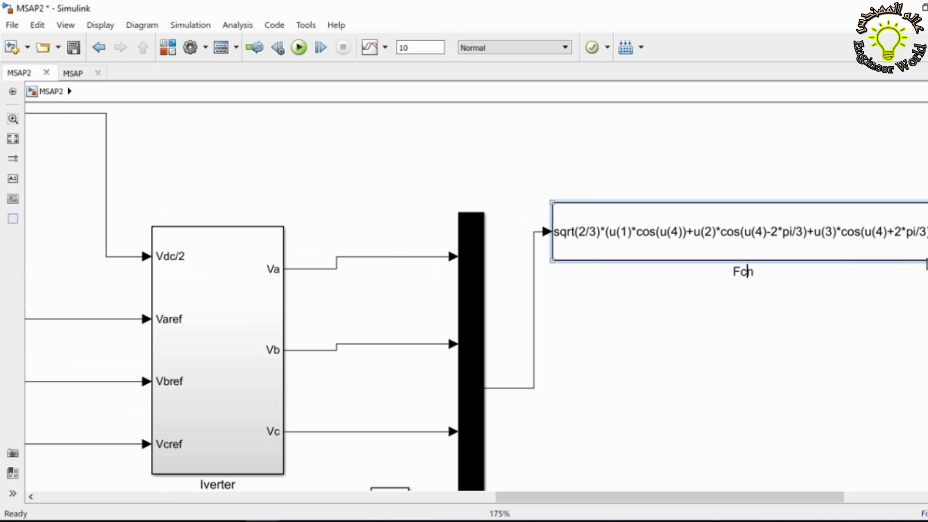
pyautogui.moveTo(924, 262); pyautogui.dragTo(924, 271)
pyautogui.doubleClick(753, 281)
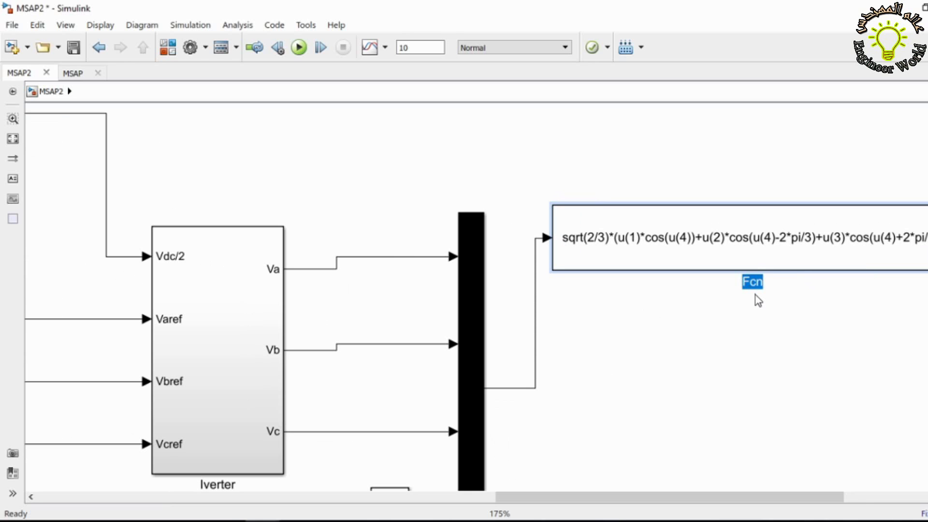
pyautogui.write('Vd')
# Duplicate the Vd function block directly below the original and rename the copy Vq
pyautogui.moveTo(760, 278); pyautogui.dragTo(746, 389)
pyautogui.doubleClick(742, 392)
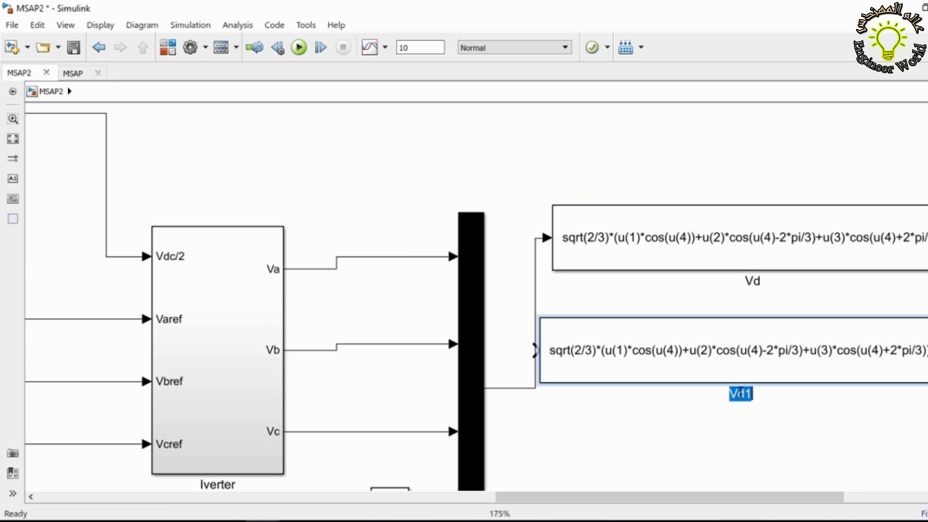
pyautogui.press('BackSpace')
# Change the Vq expression to -sqrt(2/3)*(u(1)*sin(u(4))+u(2)*sin(u(4)-2*pi/3)+u(3)*sin(u(4)+2*pi/3))
pyautogui.doubleClick(760, 366)
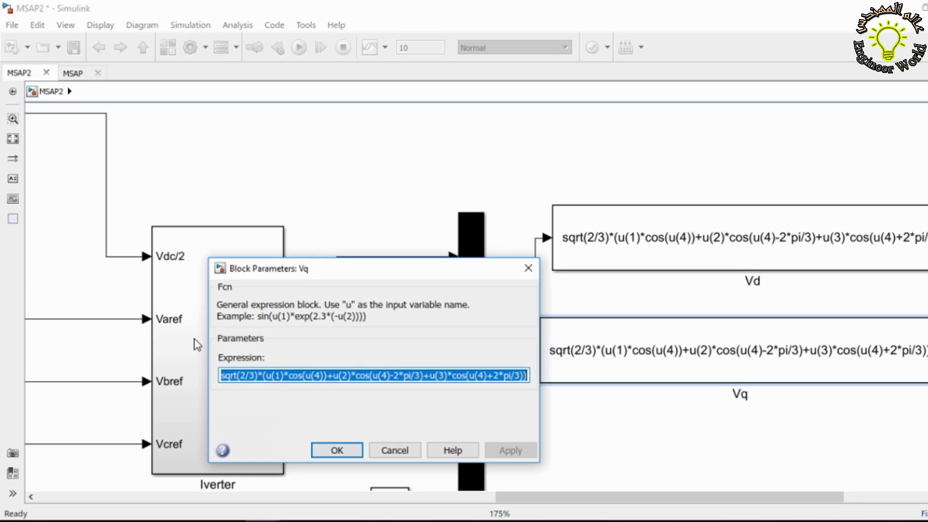
pyautogui.click(223, 375)
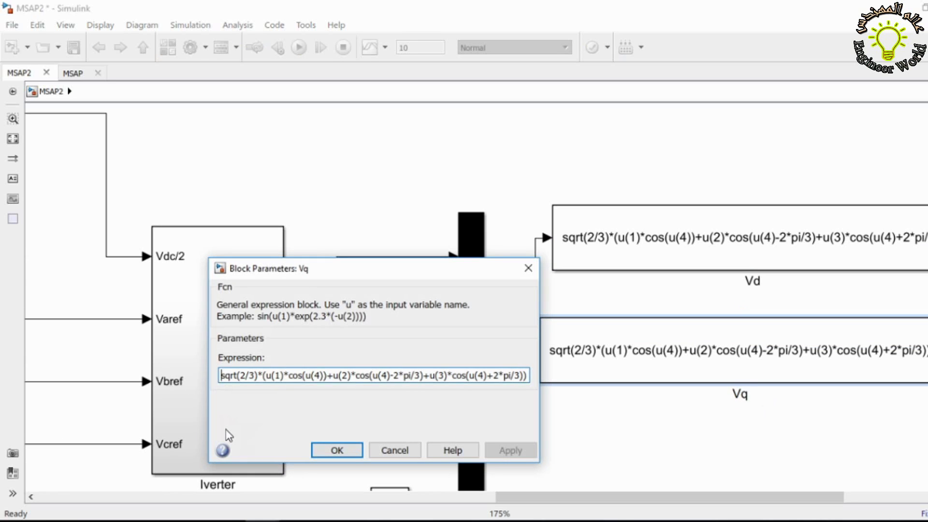
pyautogui.write('-')
pyautogui.click(292, 375)
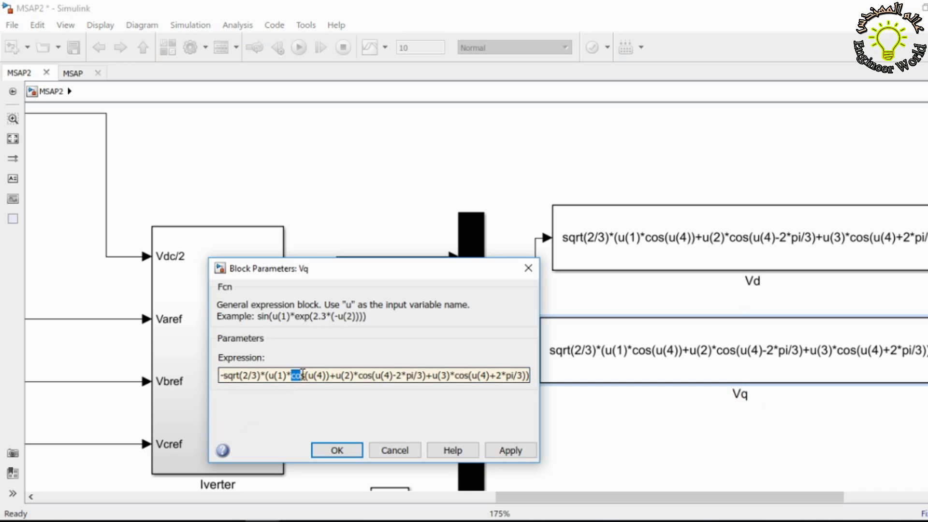
pyautogui.write('sin')
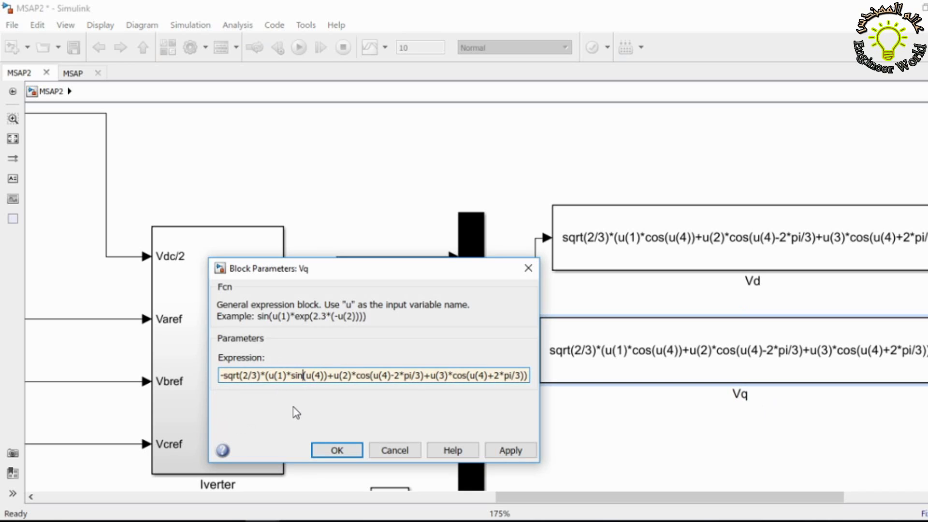
pyautogui.moveTo(356, 375); pyautogui.dragTo(363, 376)
pyautogui.write('sin')
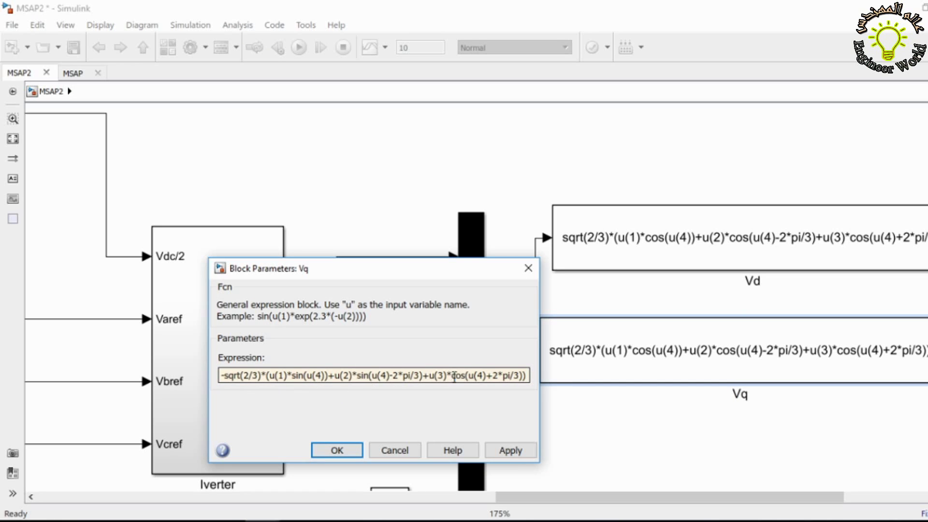
pyautogui.moveTo(452, 377); pyautogui.dragTo(464, 376)
pyautogui.write('sin')
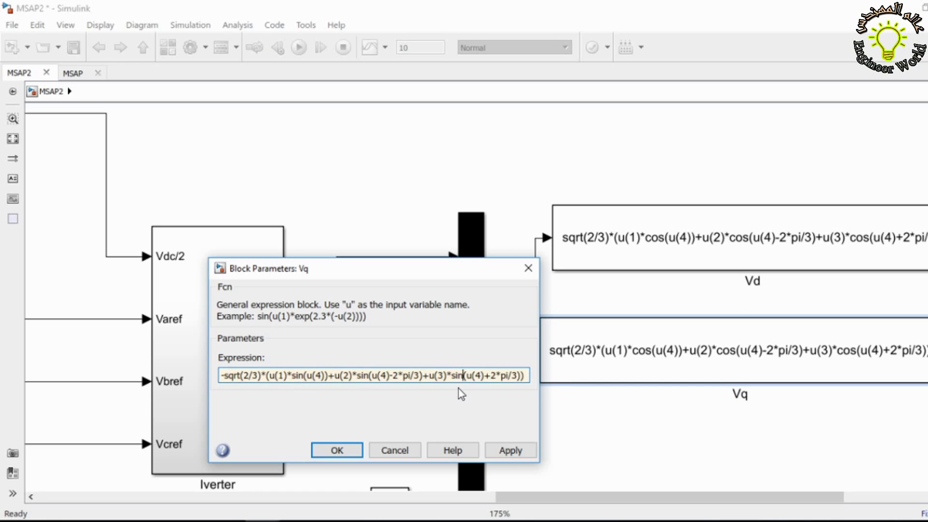
pyautogui.click(337, 450)
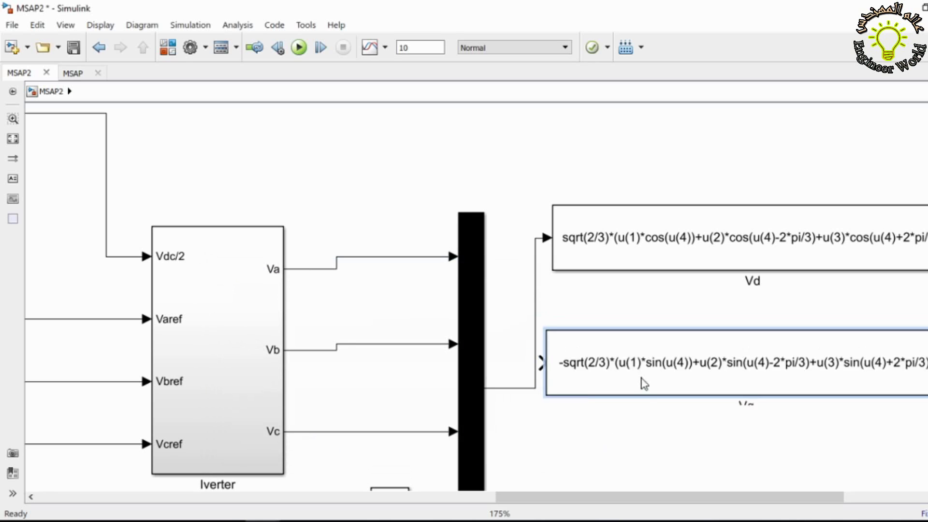
# Lower the Vq block and feed it from the Mux output, and draw open-ended output lines from Vd and Vq
pyautogui.moveTo(644, 384); pyautogui.dragTo(668, 426)
pyautogui.moveTo(575, 409); pyautogui.dragTo(533, 386)
pyautogui.scroll(-2, 532, 386)
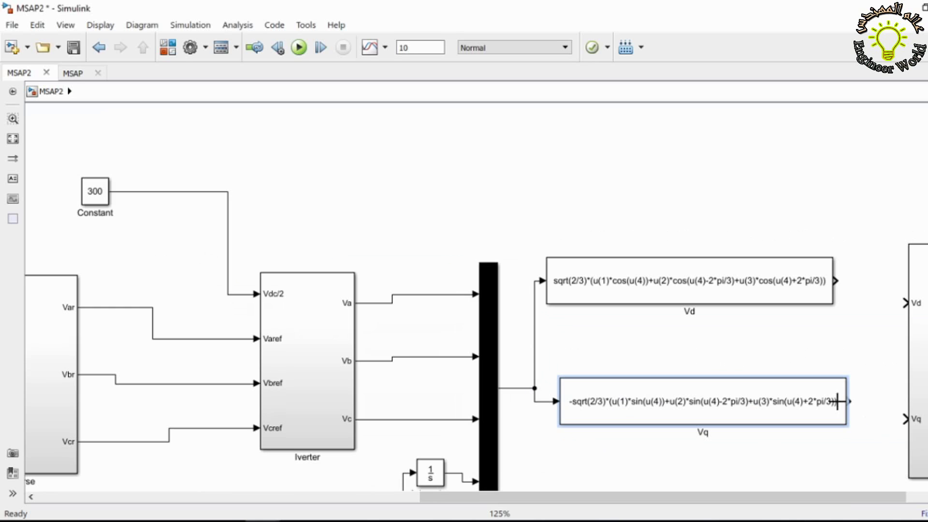
pyautogui.scroll(-2, 838, 401)
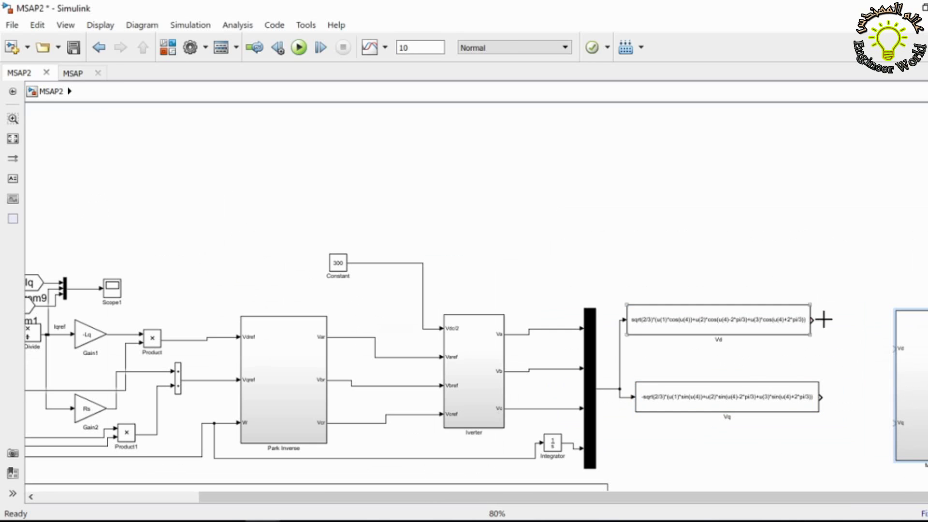
pyautogui.moveTo(823, 319); pyautogui.dragTo(871, 319)
pyautogui.moveTo(821, 397); pyautogui.dragTo(850, 396)
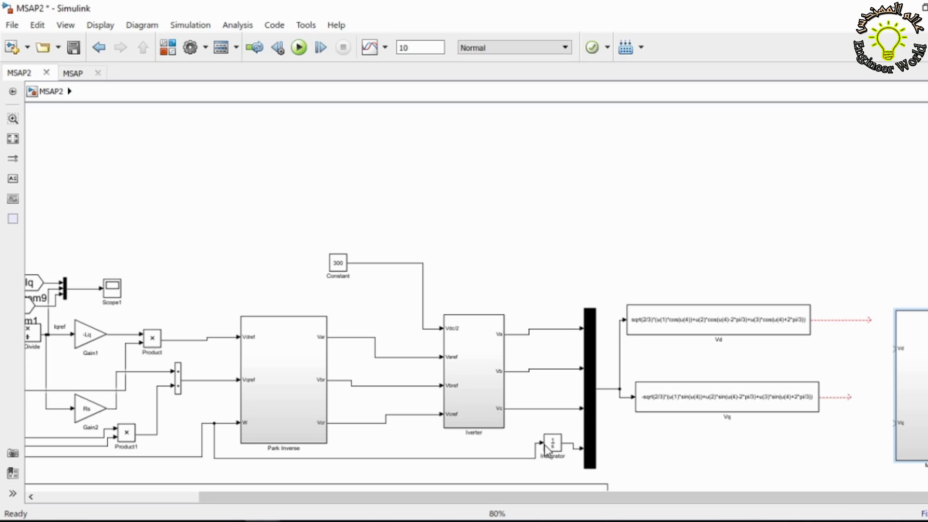
# Group the Integrator, the Mux and the Vd and Vq function blocks into a subsystem
pyautogui.moveTo(549, 244); pyautogui.dragTo(829, 467)
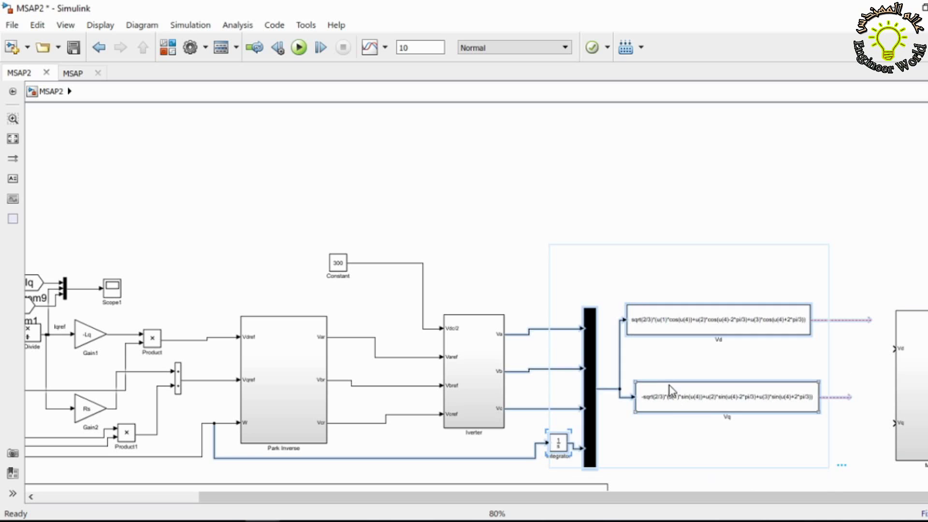
pyautogui.click(669, 384)
pyautogui.rightClick(555, 285)
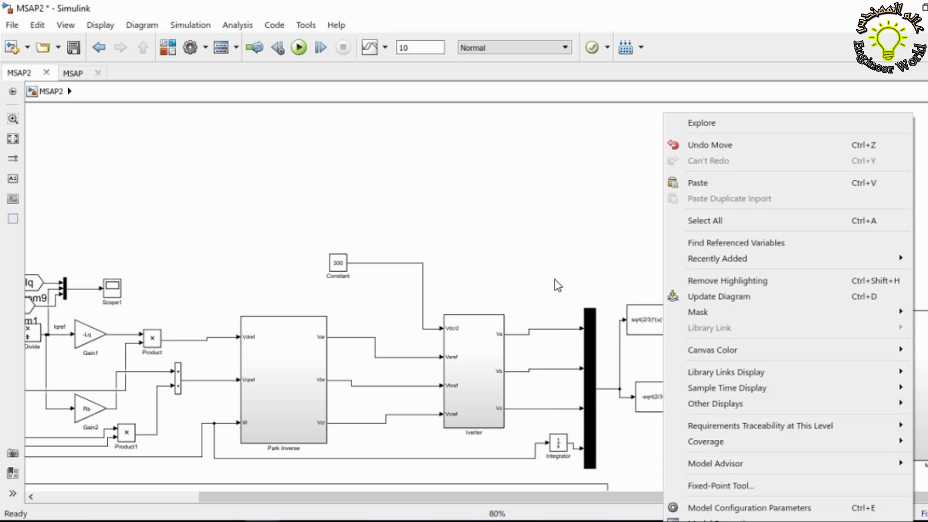
pyautogui.click(559, 291)
pyautogui.moveTo(547, 276); pyautogui.dragTo(842, 488)
pyautogui.rightClick(747, 412)
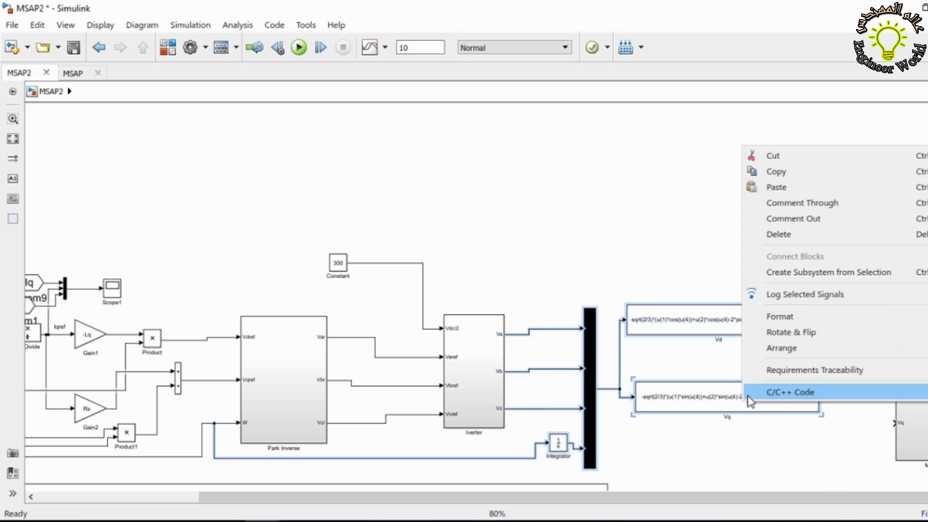
pyautogui.click(773, 271)
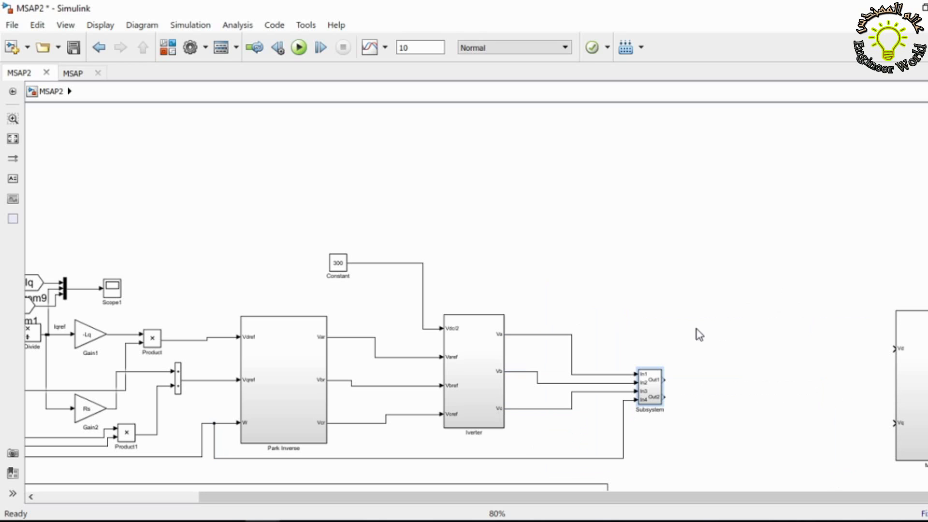
# Rename the new subsystem Park Trans and enlarge its block
pyautogui.doubleClick(660, 409)
pyautogui.scroll(5, 598, 431)
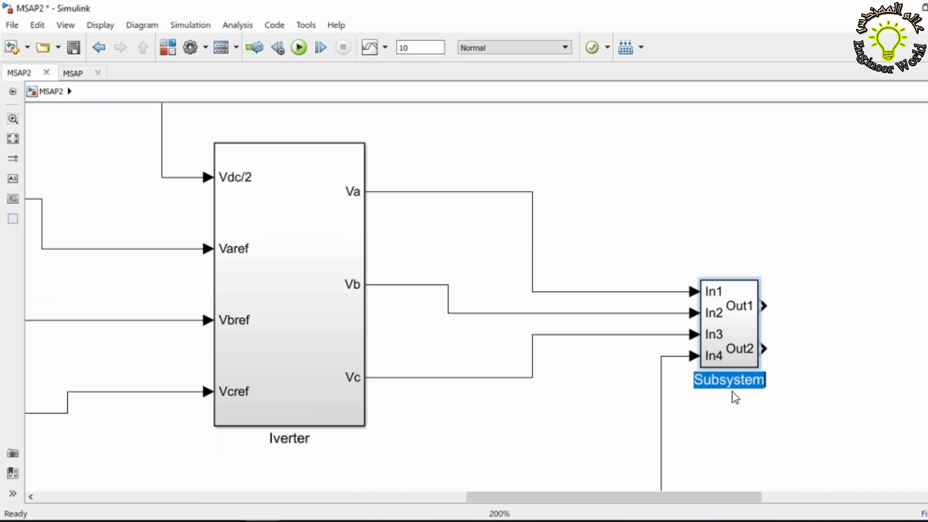
pyautogui.write('Par')
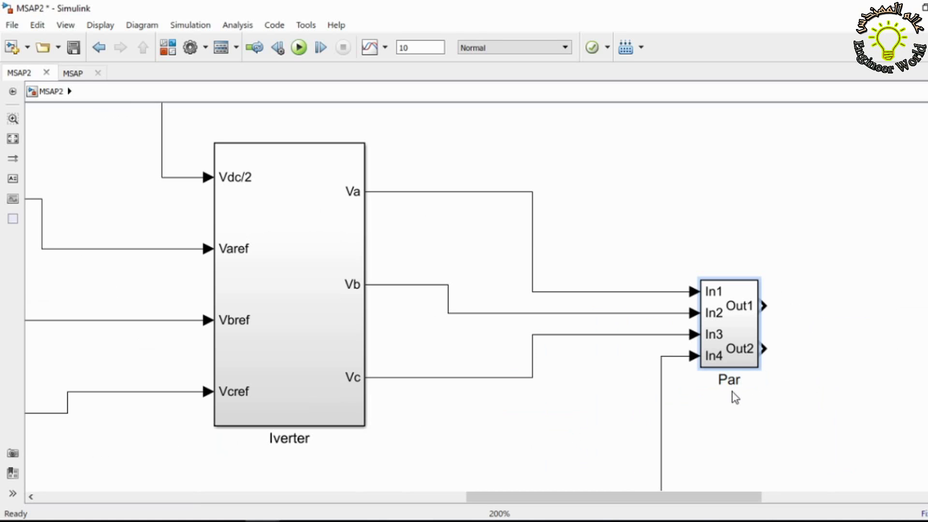
pyautogui.write('k Trans')
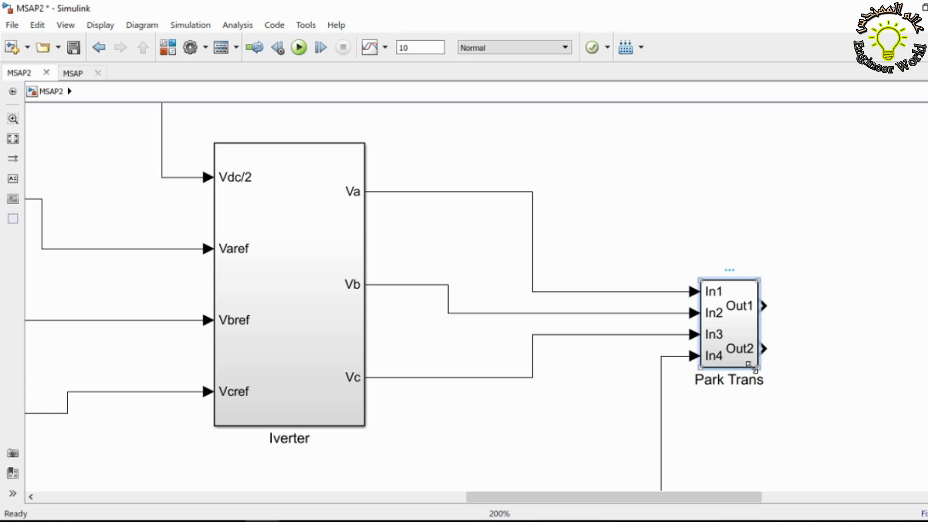
pyautogui.moveTo(759, 368); pyautogui.dragTo(836, 391)
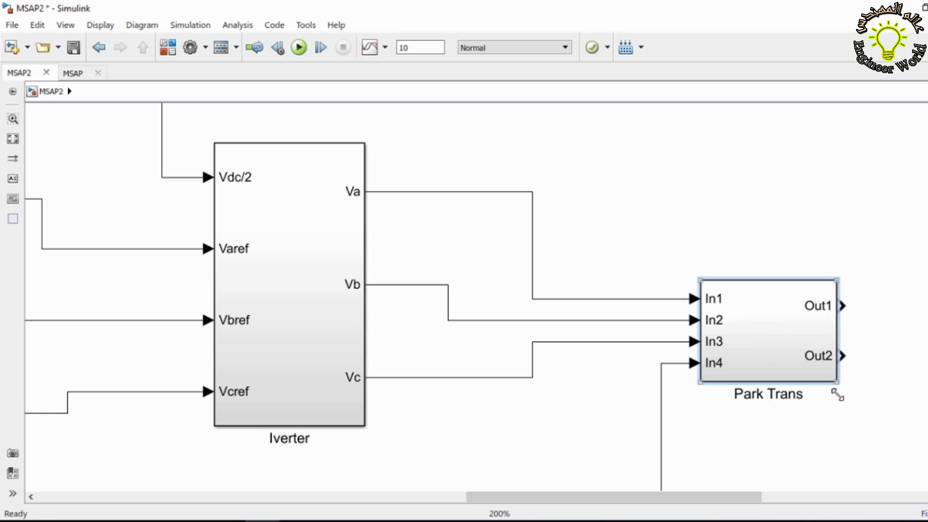
# Open the Park Trans subsystem and rename its first input port Va
pyautogui.doubleClick(785, 369)
pyautogui.doubleClick(321, 151)
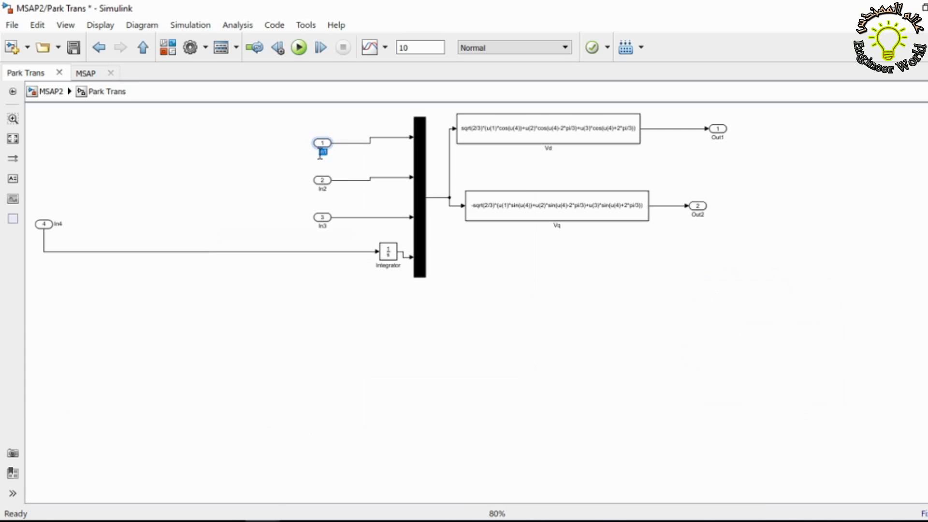
pyautogui.scroll(8, 322, 156)
pyautogui.press('Escape')
pyautogui.scroll(3, 473, 297)
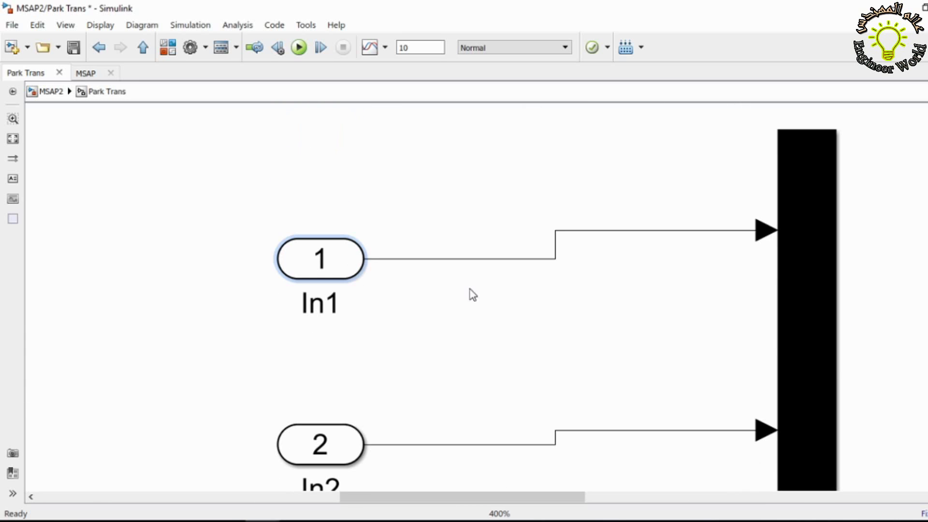
pyautogui.click(357, 243)
pyautogui.doubleClick(327, 304)
pyautogui.write('V')
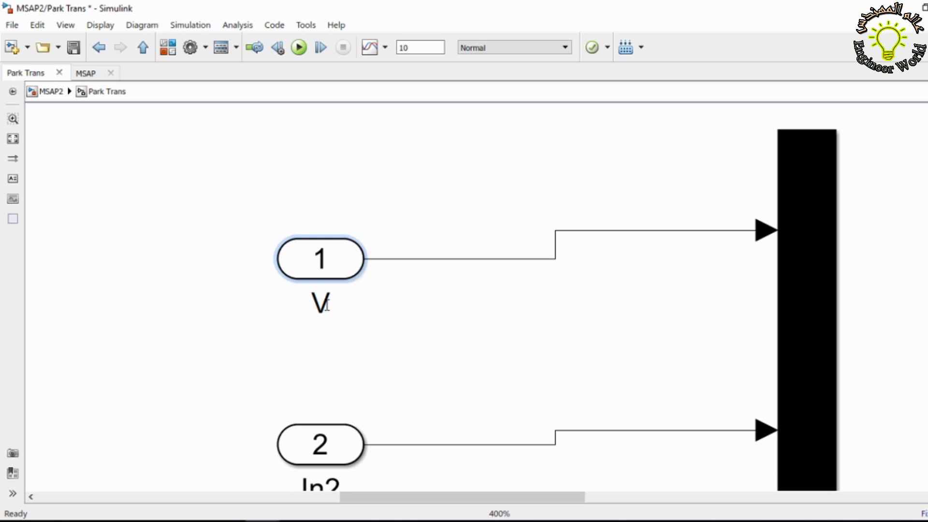
pyautogui.write('a')
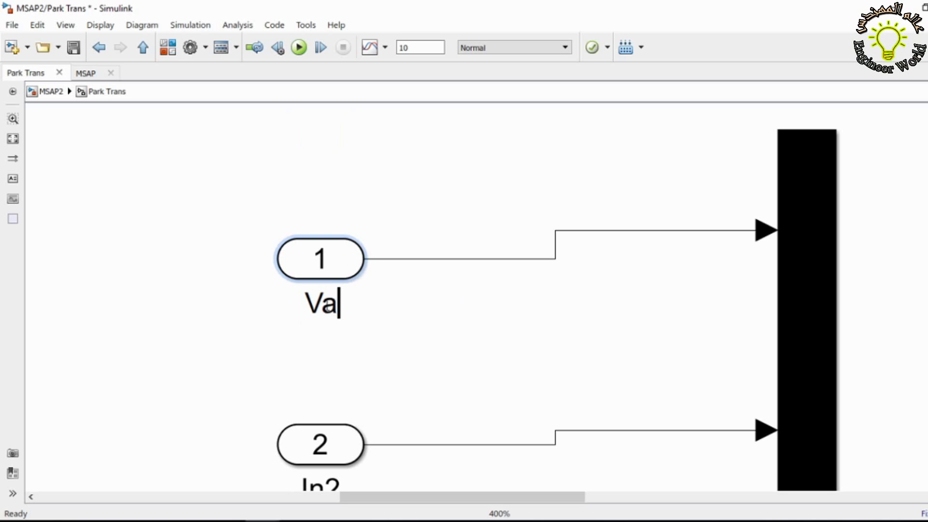
# Rename the second input port Vb and the third input port Vc
pyautogui.scroll(-3, 476, 296)
pyautogui.click(357, 254)
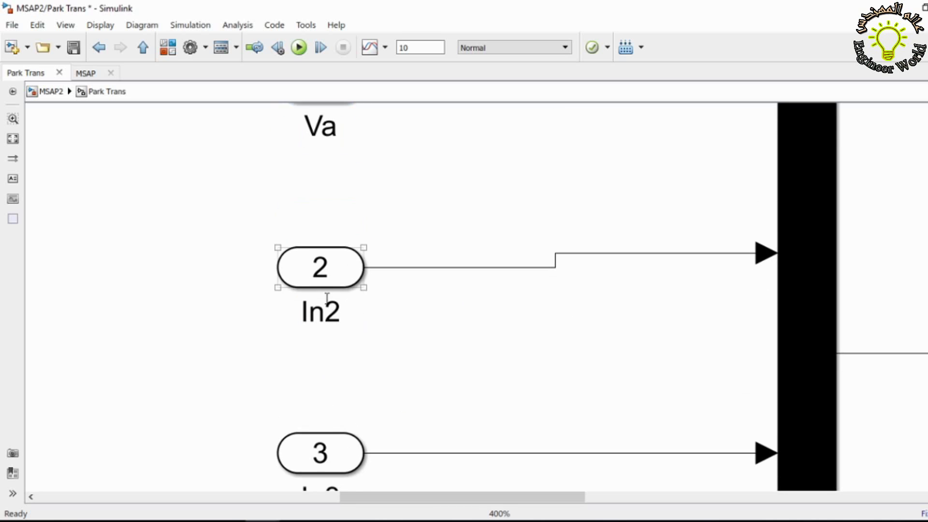
pyautogui.doubleClick(333, 317)
pyautogui.write('Vb')
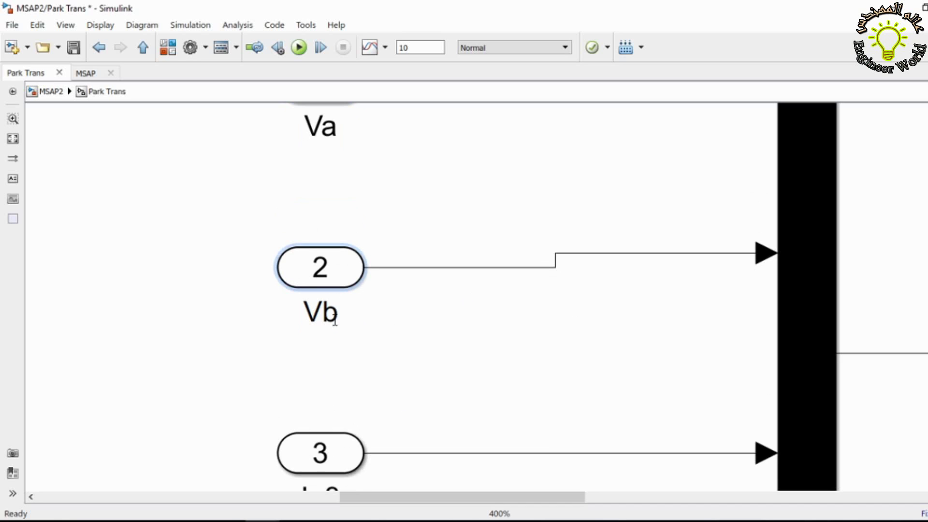
pyautogui.scroll(-2, 476, 295)
pyautogui.click(359, 321)
pyautogui.doubleClick(331, 382)
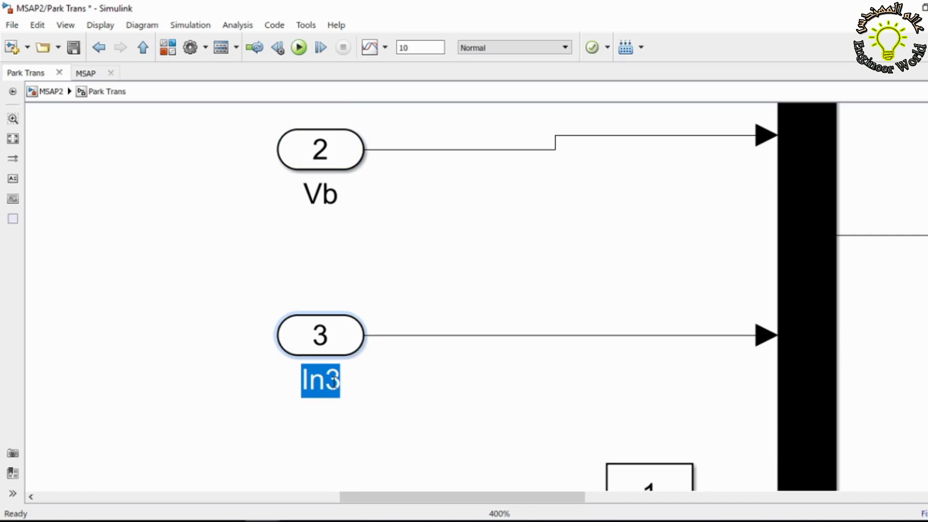
pyautogui.write('Vc')
# Rename the fourth input port, which feeds the Integrator, W
pyautogui.scroll(-3, 580, 331)
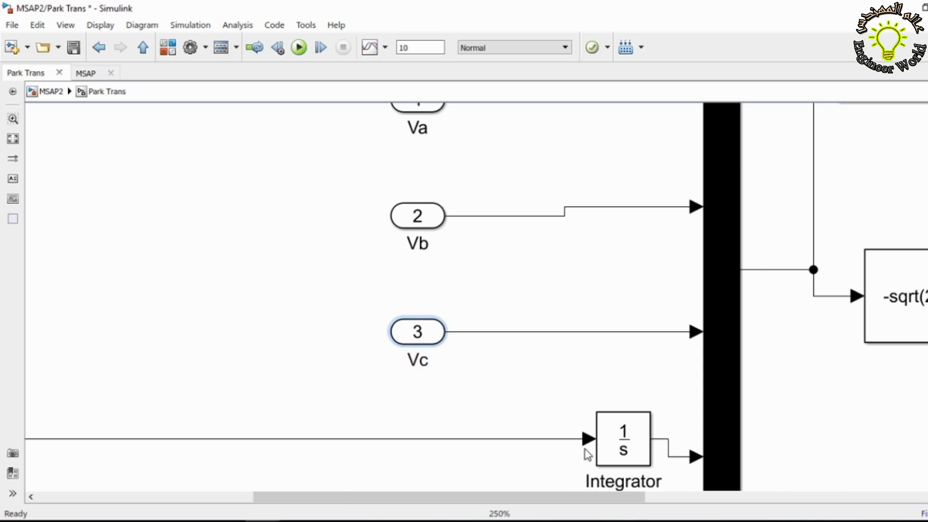
pyautogui.moveTo(615, 502); pyautogui.dragTo(312, 484)
pyautogui.doubleClick(106, 354)
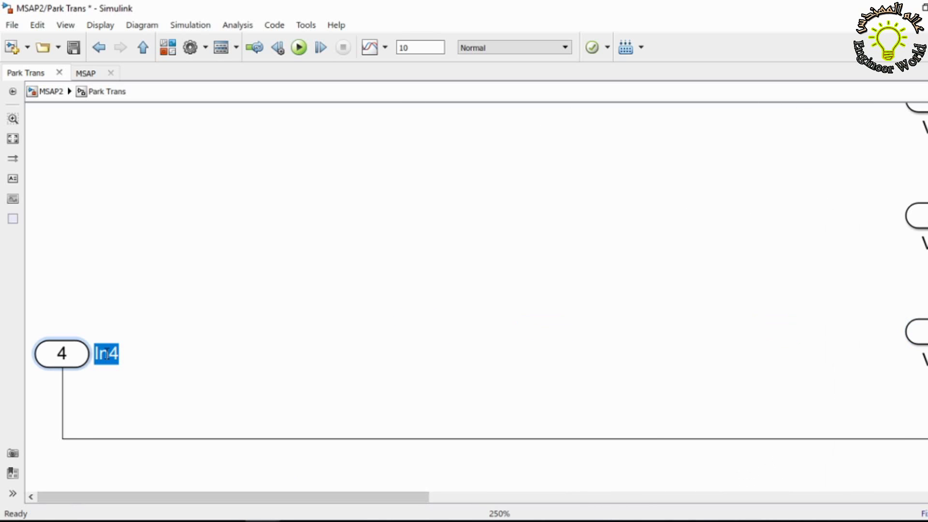
pyautogui.write('W')
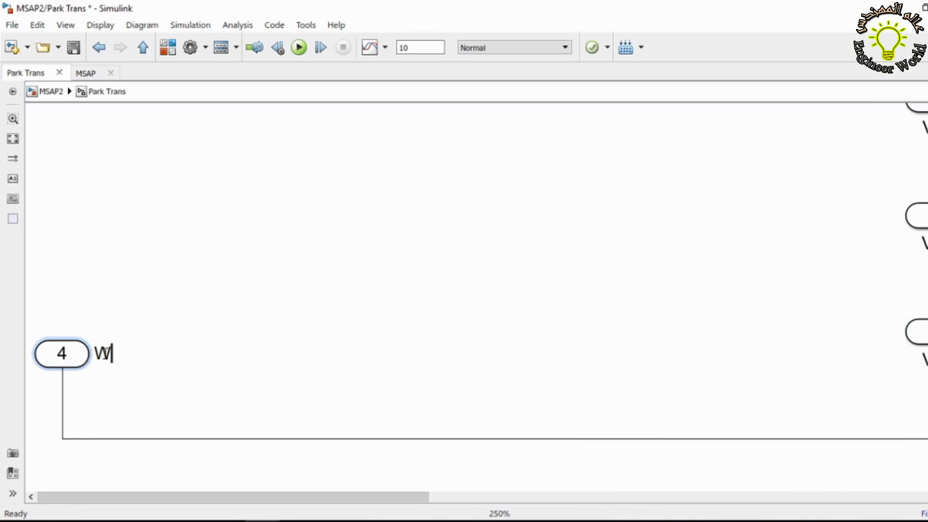
# Rename the two output ports Vd and Vq, and return to the top level of the MSAP2 model
pyautogui.moveTo(372, 498); pyautogui.dragTo(793, 497)
pyautogui.scroll(-1, 491, 475)
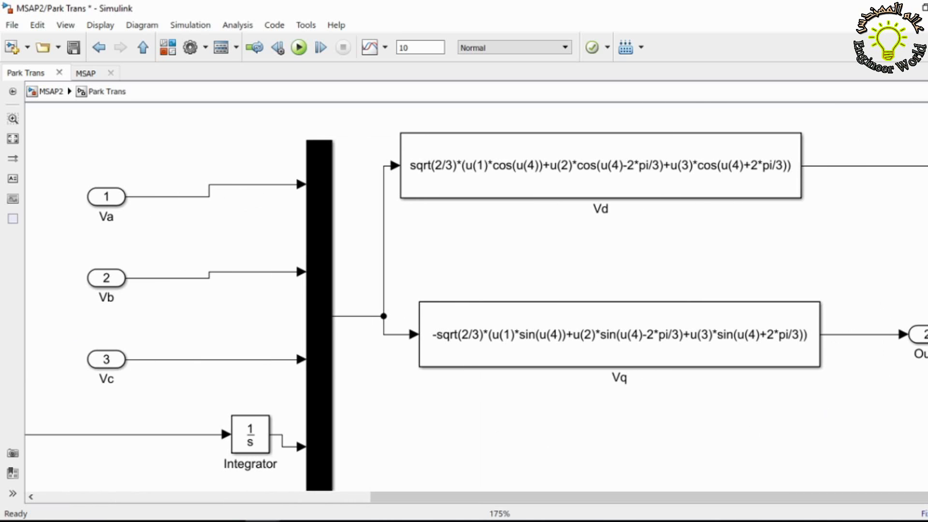
pyautogui.moveTo(873, 496); pyautogui.dragTo(896, 497)
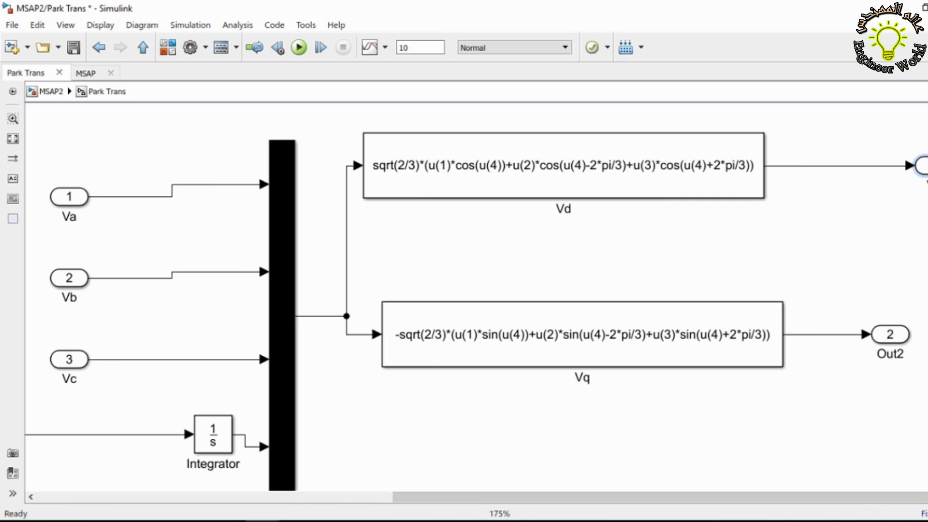
pyautogui.click(887, 355)
pyautogui.click(507, 297)
pyautogui.moveTo(890, 353); pyautogui.dragTo(875, 194)
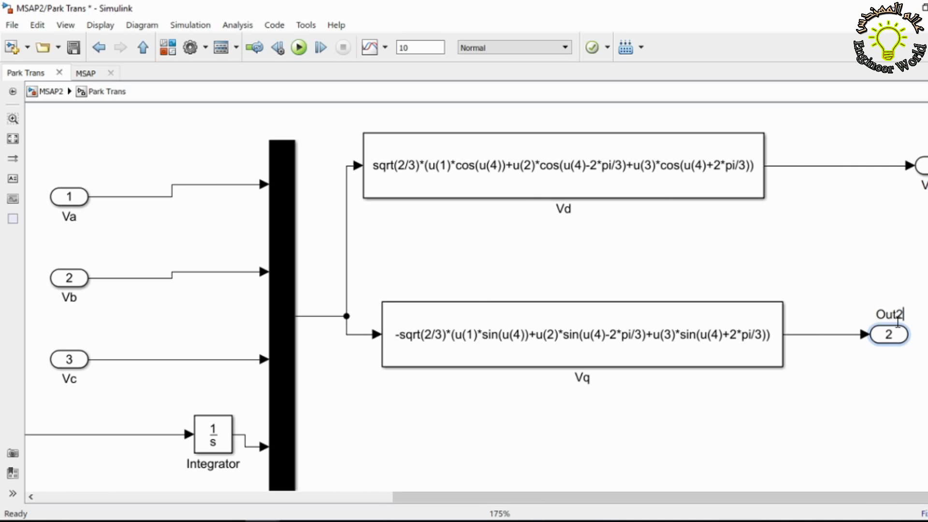
pyautogui.doubleClick(881, 315)
pyautogui.write('Vq')
pyautogui.click(874, 223)
pyautogui.click(143, 47)
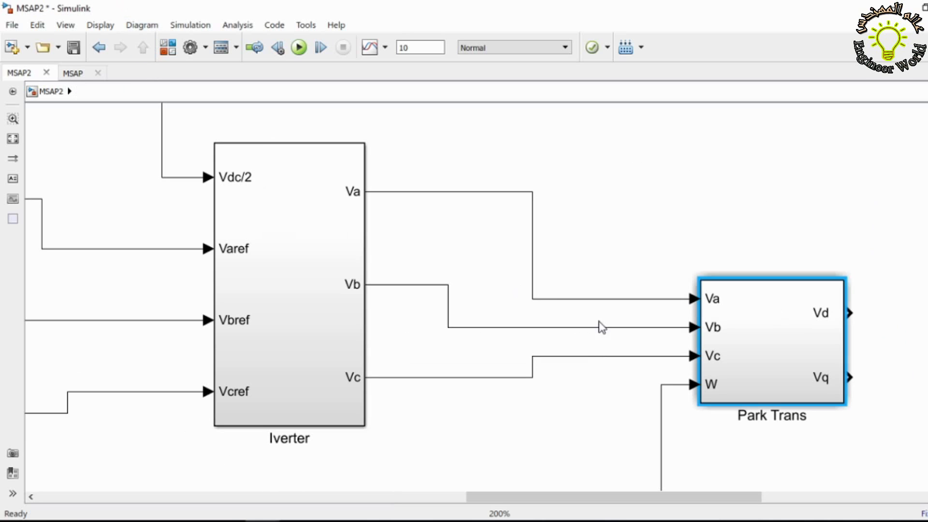
# Enlarge the Park Trans block and shift it vertically so its Vb input lines up with the Iverter's Vb output
pyautogui.scroll(-2, 743, 327)
pyautogui.click(679, 232)
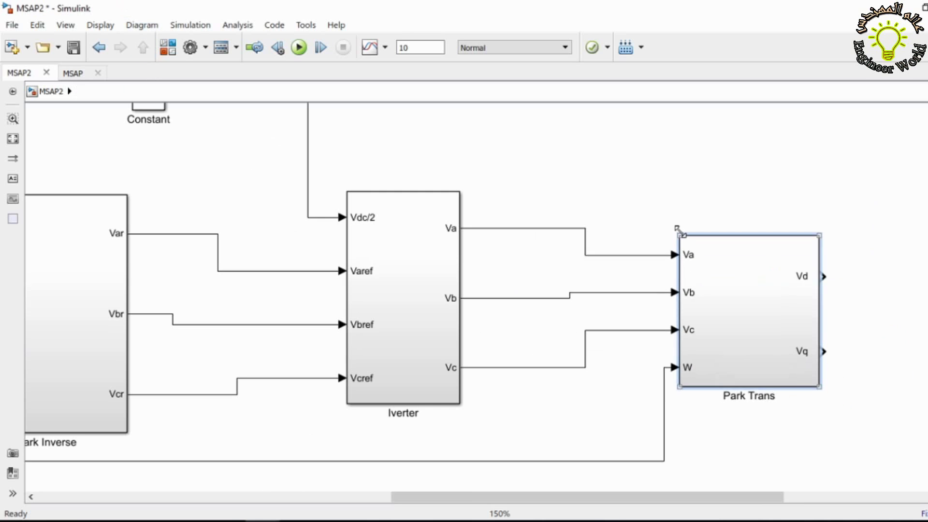
pyautogui.moveTo(679, 232); pyautogui.dragTo(646, 176)
pyautogui.moveTo(735, 325); pyautogui.dragTo(735, 346)
pyautogui.scroll(-1, 734, 346)
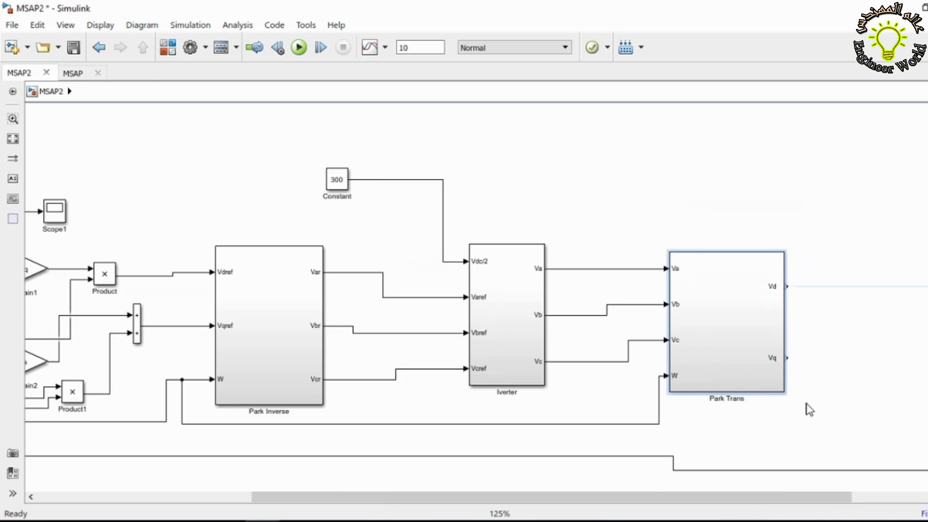
pyautogui.moveTo(779, 385); pyautogui.dragTo(773, 406)
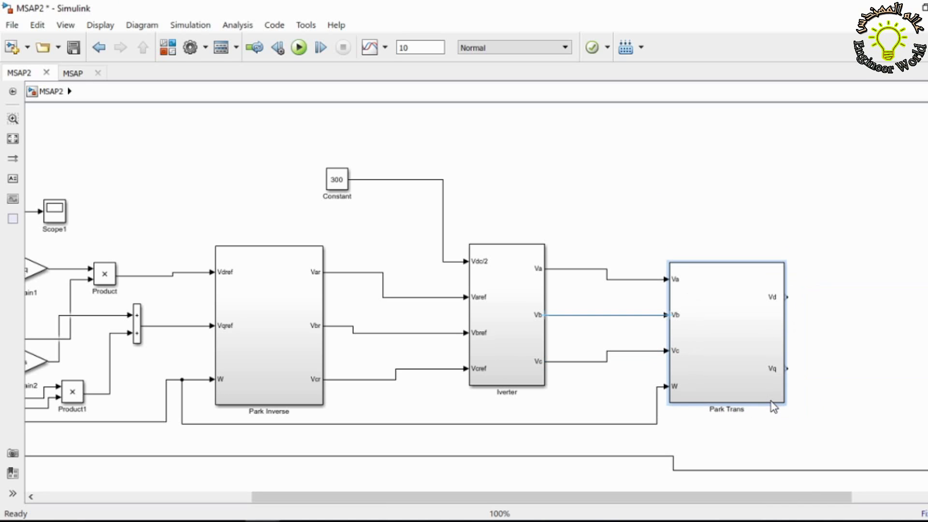
pyautogui.scroll(-1, 773, 406)
# Connect the Vd and Vq outputs of Park Trans to the matching inputs of the MSAP block
pyautogui.moveTo(787, 496); pyautogui.dragTo(896, 493)
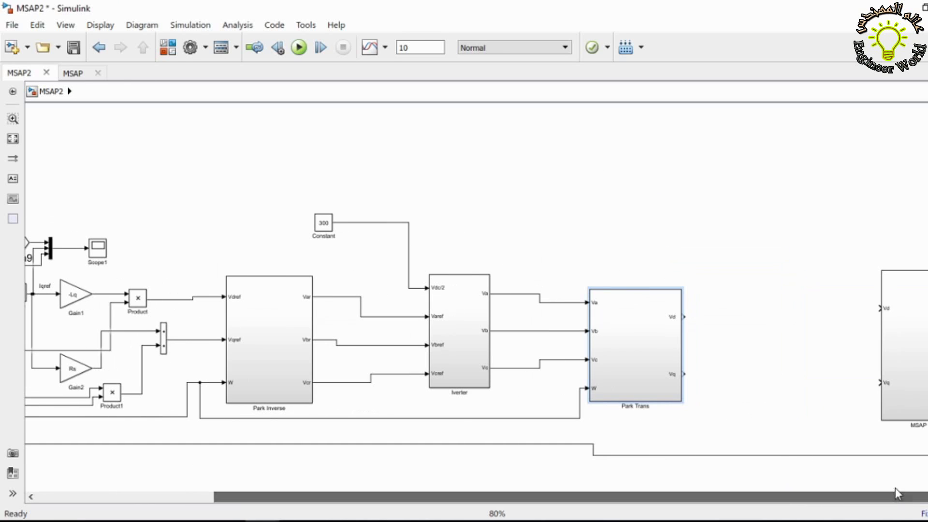
pyautogui.moveTo(877, 315); pyautogui.dragTo(879, 309)
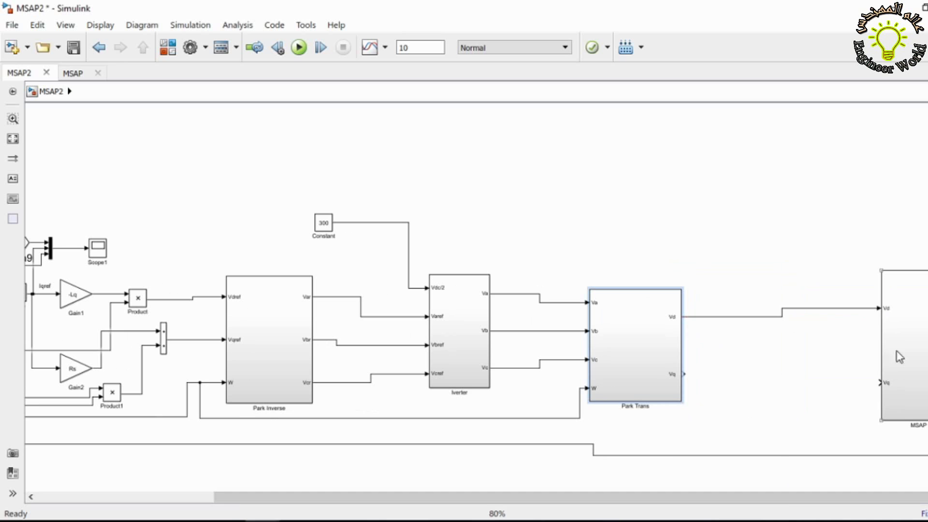
pyautogui.moveTo(879, 383); pyautogui.dragTo(678, 373)
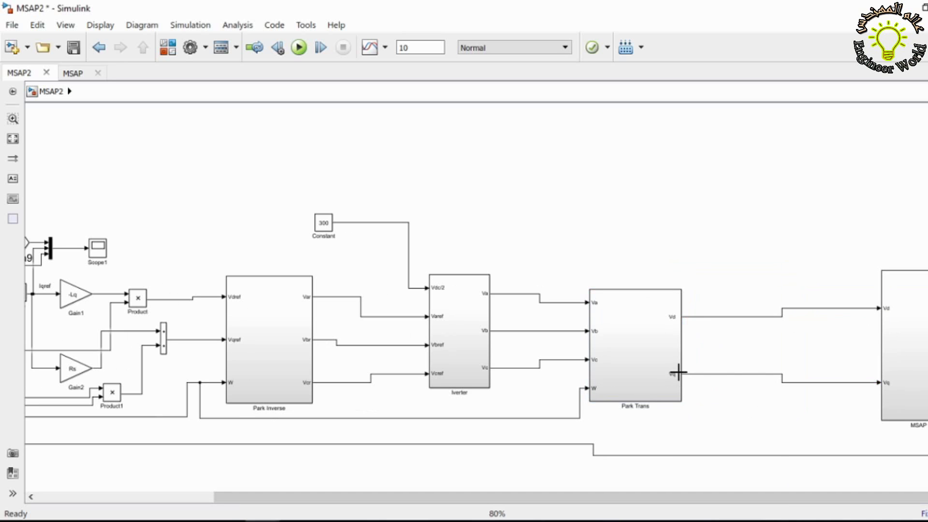
# Select the whole model and set the font size of all its labels to 18
pyautogui.scroll(-2, 503, 378)
pyautogui.scroll(-2, 504, 378)
pyautogui.hotkey('ctrl', 'a')
pyautogui.rightClick(418, 361)
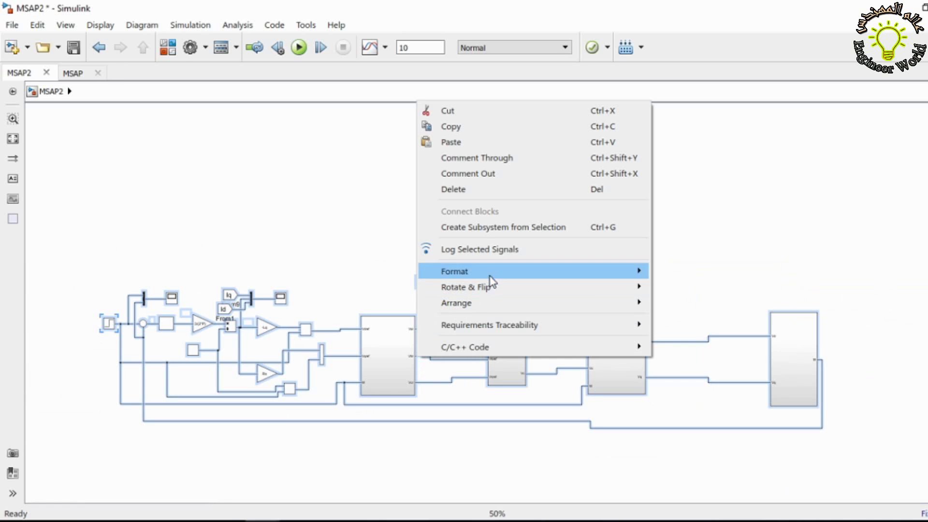
pyautogui.moveTo(502, 279)
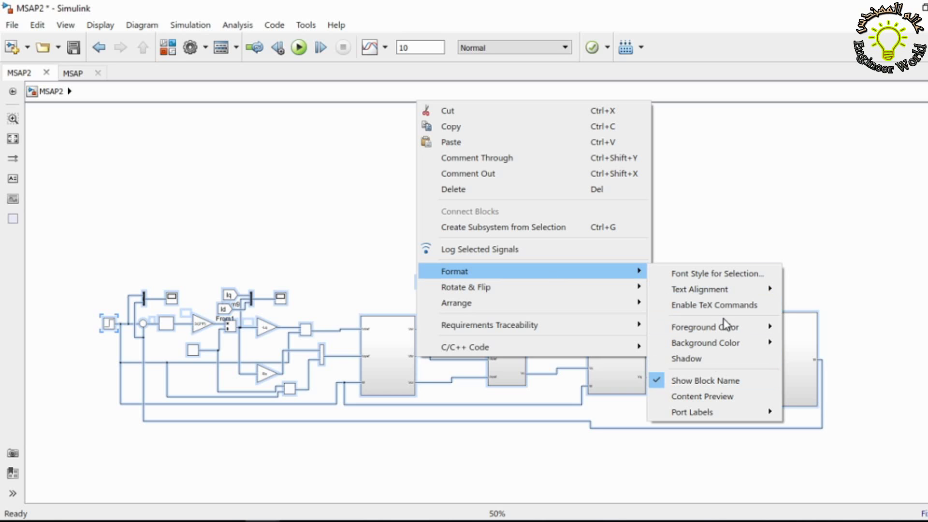
pyautogui.click(720, 274)
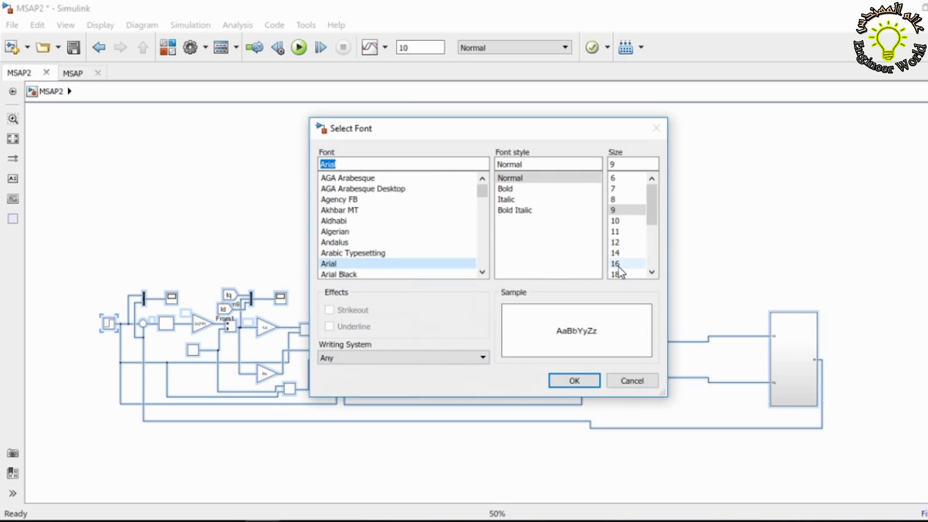
pyautogui.click(616, 263)
pyautogui.click(617, 274)
pyautogui.click(574, 380)
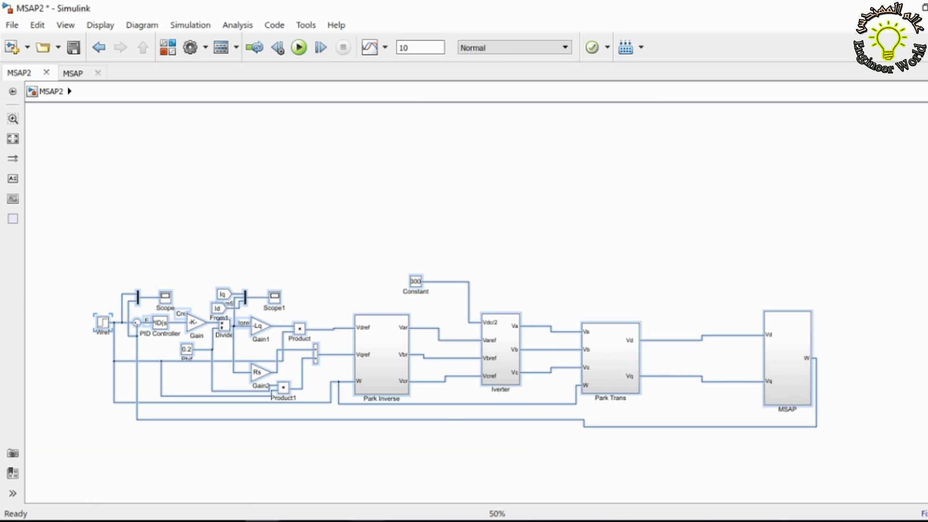
# Switch to MATLAB, open the Para_MSAP.m parameter script and execute it with Run and Advance
pyautogui.click(78, 491)
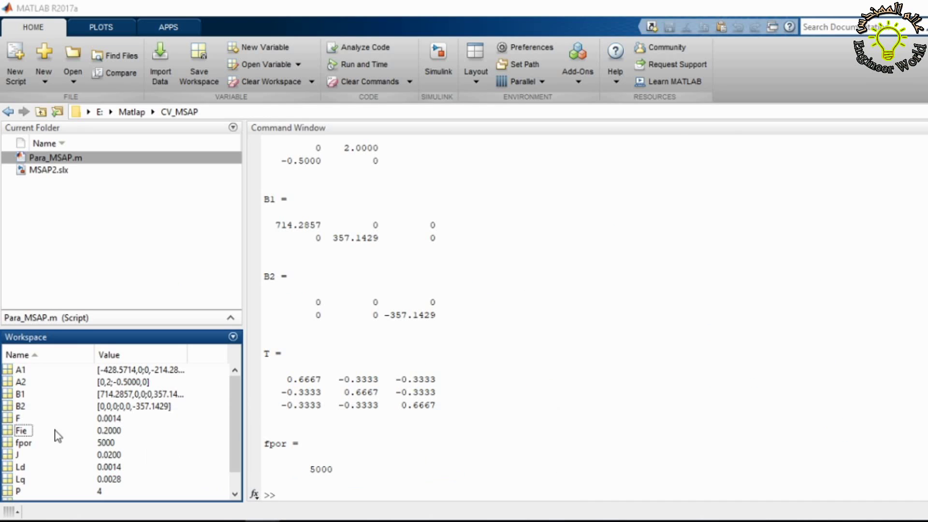
pyautogui.doubleClick(48, 158)
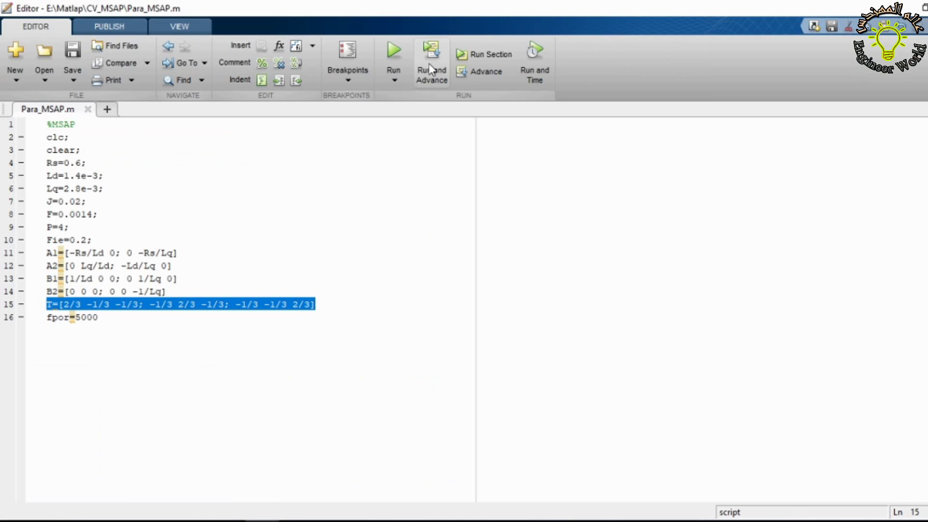
pyautogui.click(432, 69)
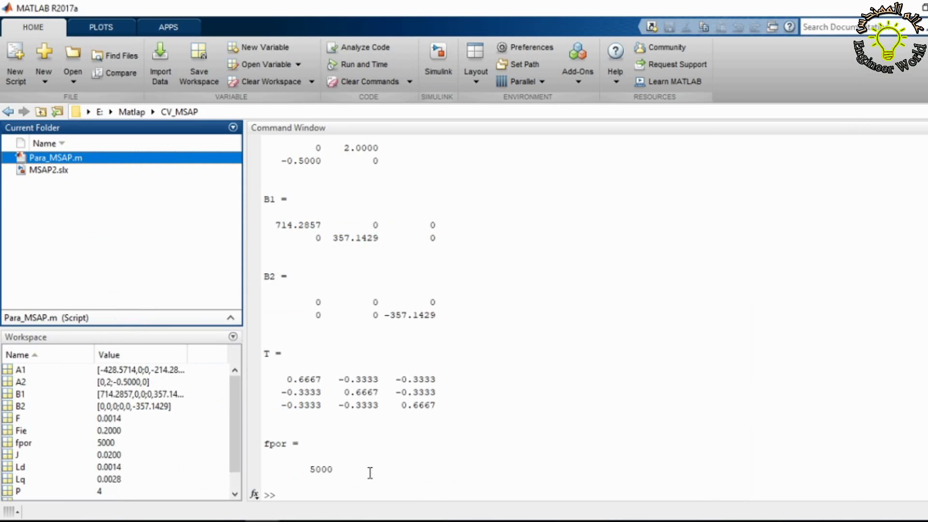
# Switch to the MSAP2 model, paste the copied Mux and scope pair inside the Iverter subsystem and delete its dangling input lines
pyautogui.moveTo(280, 518)
pyautogui.click(332, 471)
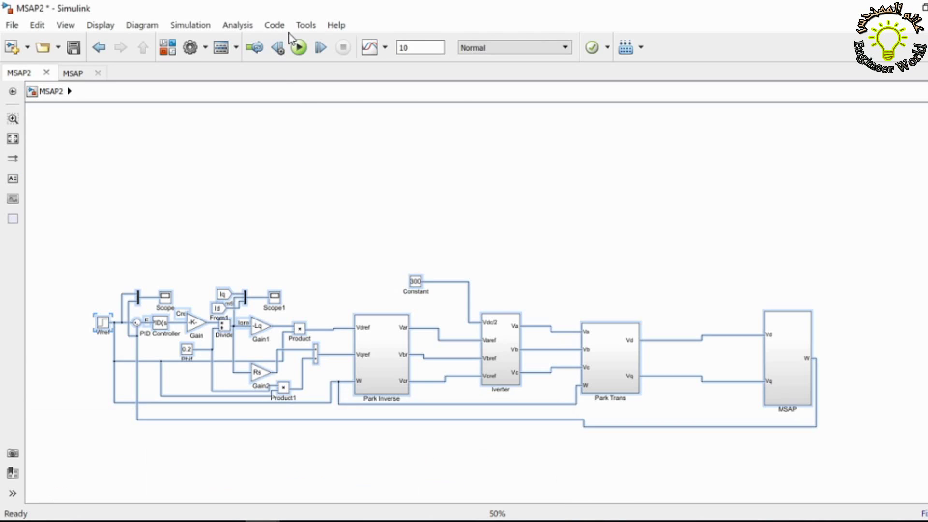
pyautogui.doubleClick(500, 357)
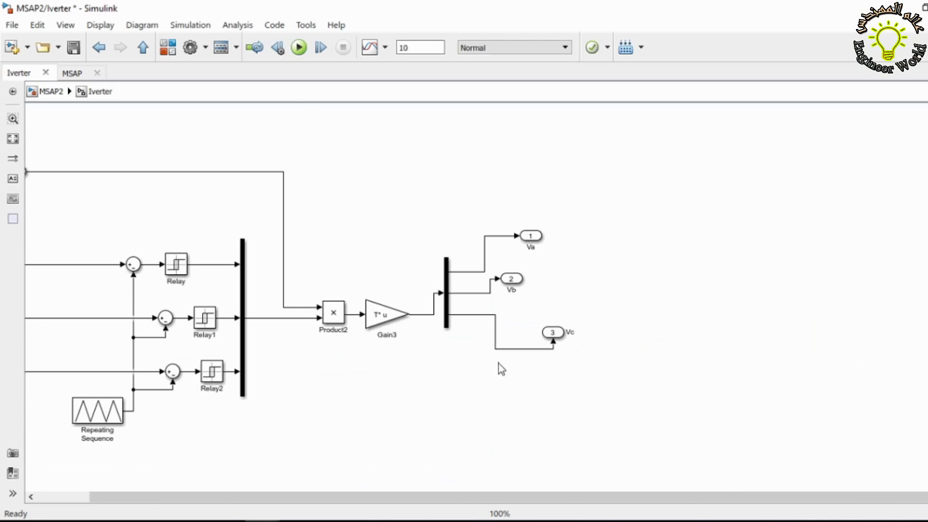
pyautogui.hotkey('ctrl', 'v')
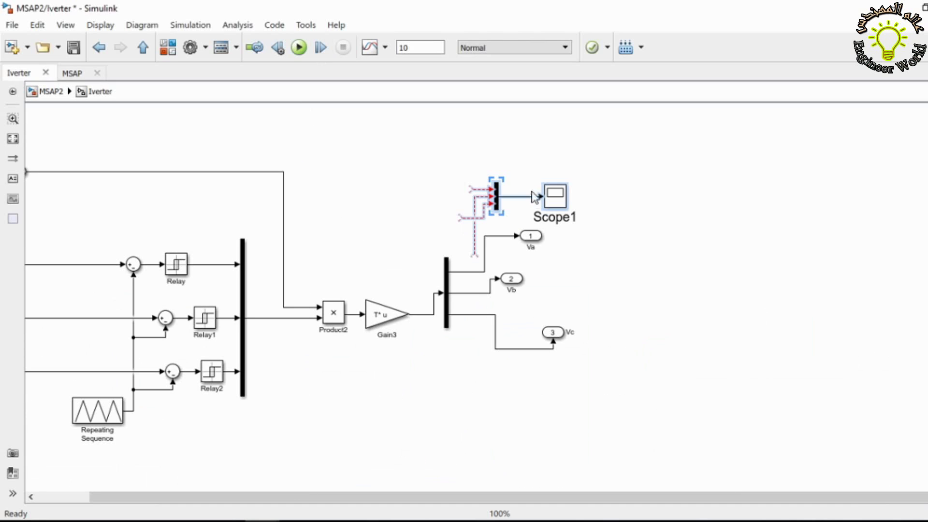
pyautogui.moveTo(459, 174); pyautogui.dragTo(478, 241)
pyautogui.press('Delete')
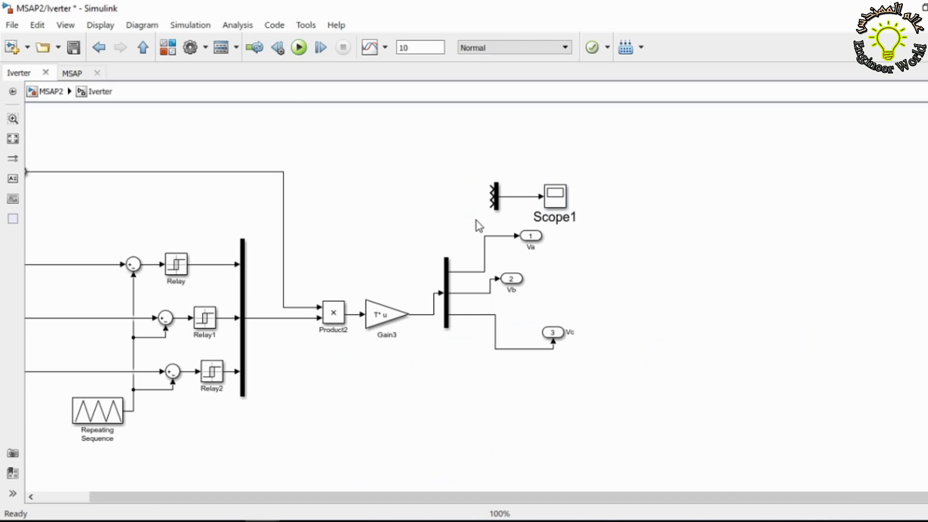
# Set the pasted Mux to 4 inputs and feed it the three reference voltages and the Repeating Sequence carrier
pyautogui.moveTo(490, 187)
pyautogui.mouseDown()
pyautogui.moveTo(99, 226)
pyautogui.moveTo(95, 266)
pyautogui.mouseUp()
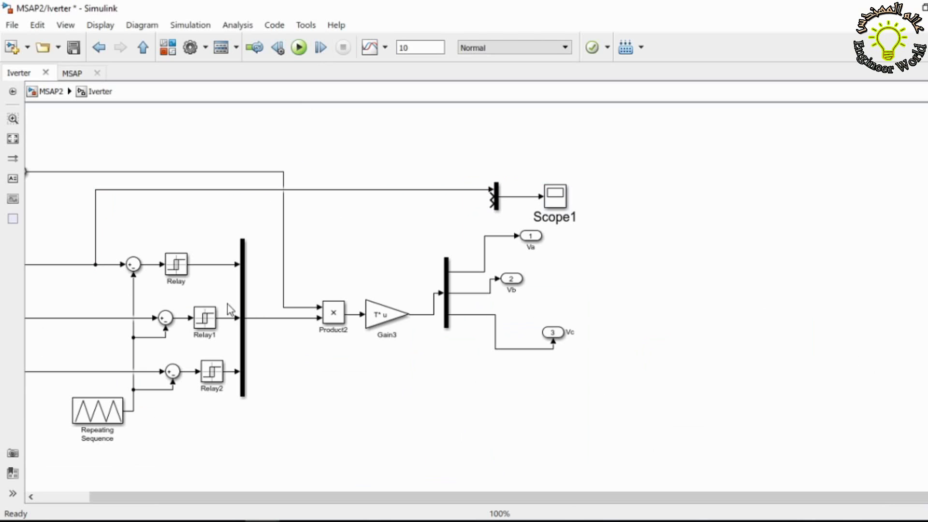
pyautogui.moveTo(490, 196)
pyautogui.mouseDown()
pyautogui.moveTo(421, 207)
pyautogui.moveTo(156, 370)
pyautogui.moveTo(132, 297)
pyautogui.mouseUp()
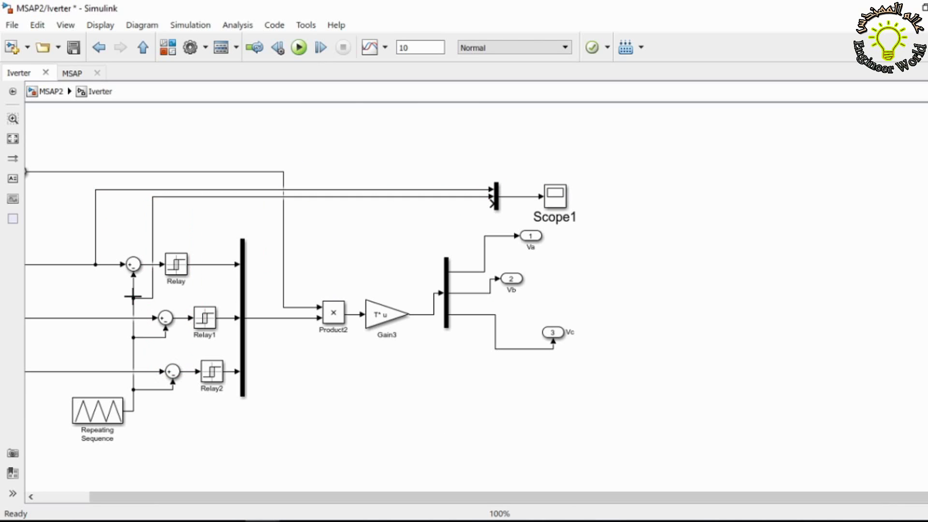
pyautogui.doubleClick(497, 197)
pyautogui.write('4')
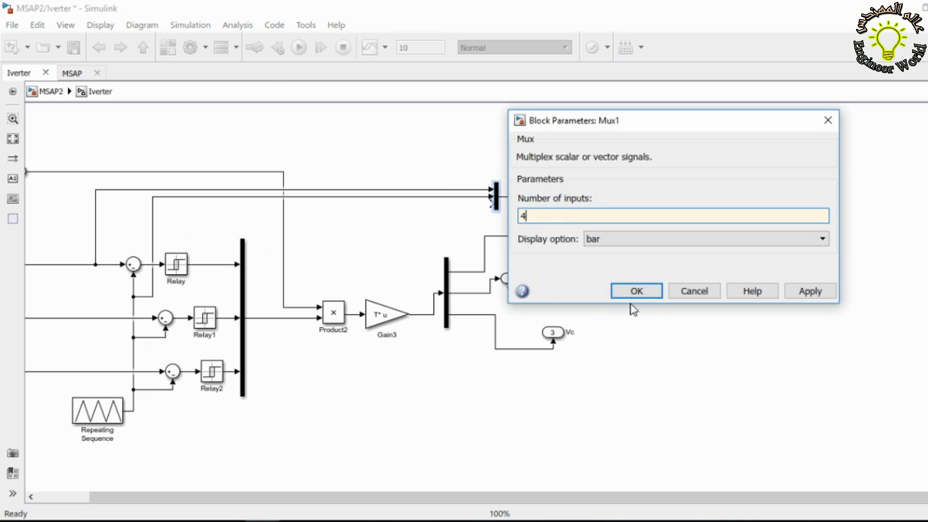
pyautogui.click(635, 291)
pyautogui.moveTo(491, 200); pyautogui.dragTo(145, 317)
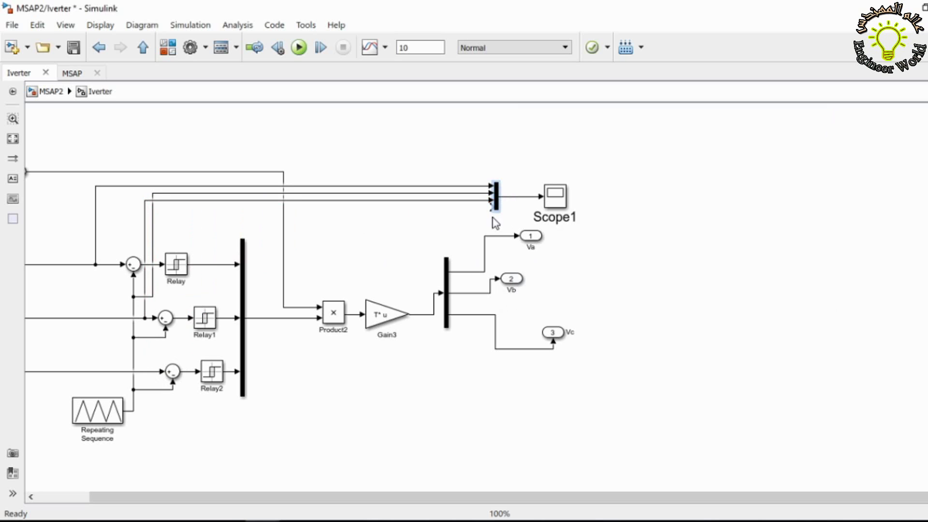
pyautogui.moveTo(492, 207)
pyautogui.mouseDown()
pyautogui.moveTo(182, 325)
pyautogui.moveTo(147, 371)
pyautogui.mouseUp()
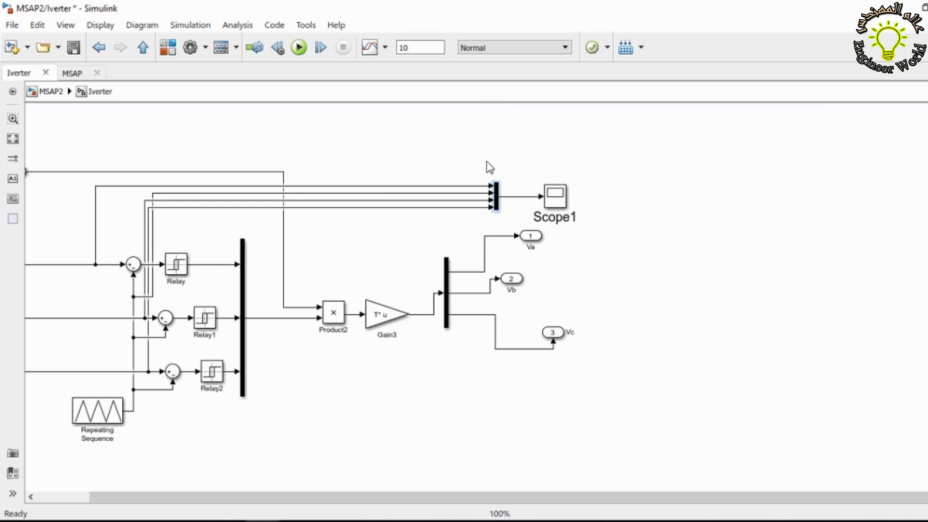
# Duplicate the Mux and Scope1 pair below the Vc output and delete the copy's dangling input lines
pyautogui.moveTo(486, 167); pyautogui.dragTo(574, 224)
pyautogui.hotkey('ctrl', 'c')
pyautogui.hotkey('ctrl', 'v')
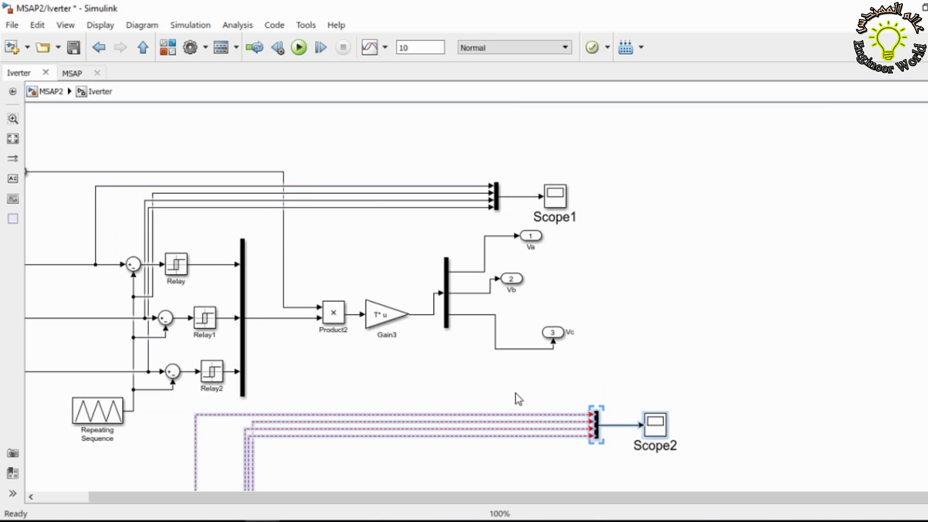
pyautogui.press('Delete')
# Connect the Va output and first reference voltage to the duplicated Mux and set its number of inputs to 2
pyautogui.moveTo(590, 415)
pyautogui.mouseDown()
pyautogui.moveTo(480, 288)
pyautogui.moveTo(480, 273)
pyautogui.mouseUp()
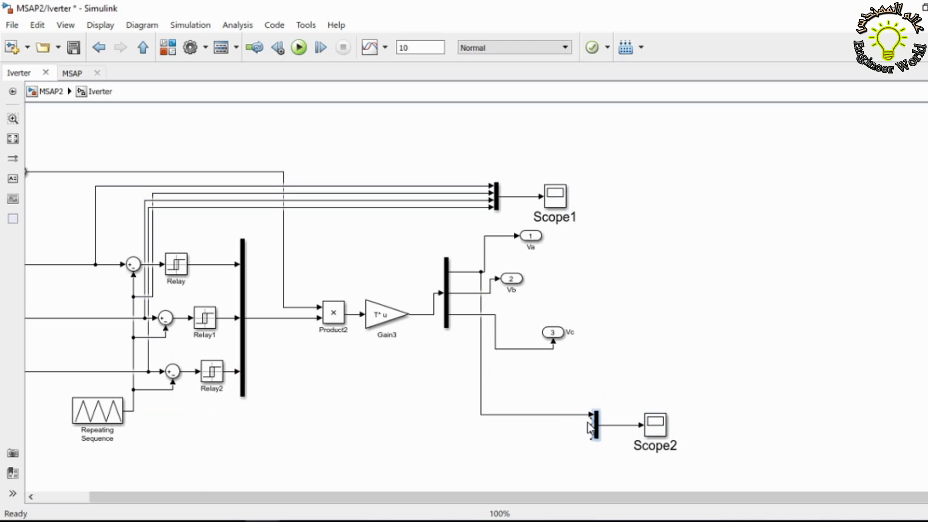
pyautogui.moveTo(589, 425); pyautogui.dragTo(113, 265)
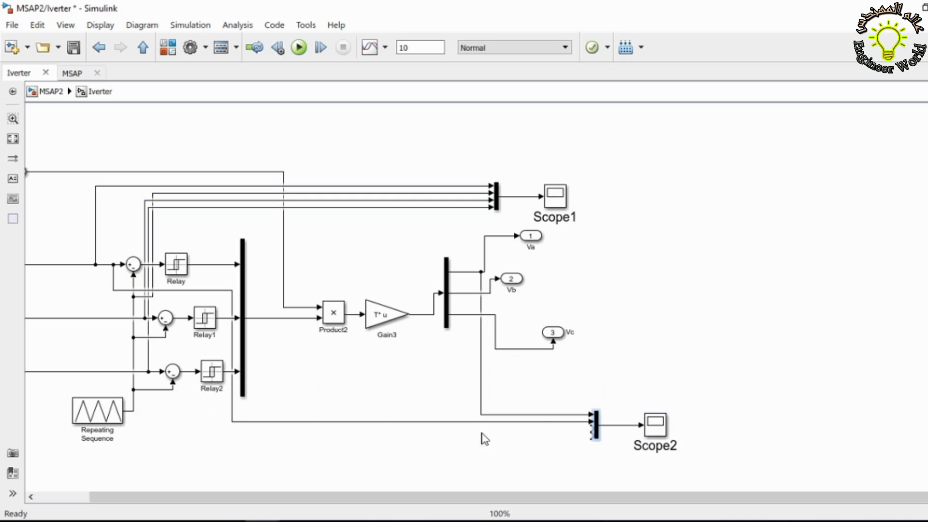
pyautogui.doubleClick(598, 438)
pyautogui.write('2')
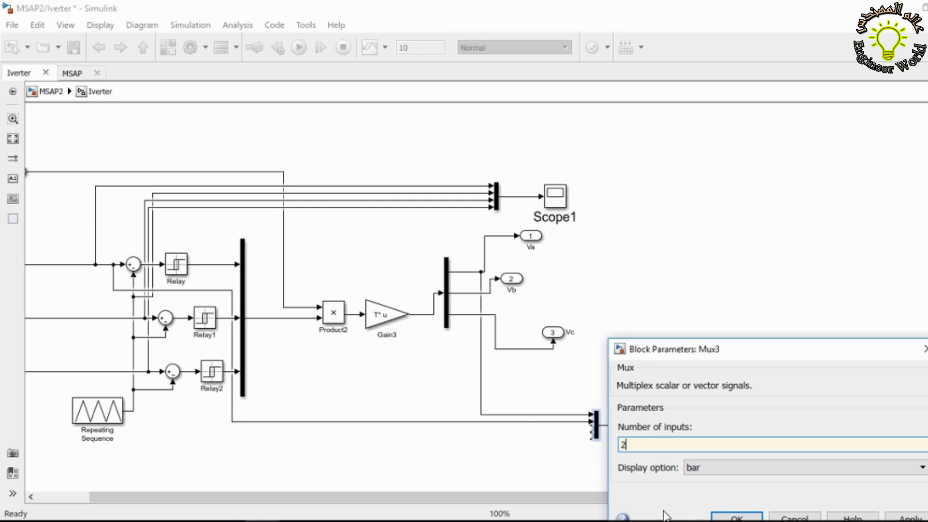
pyautogui.click(729, 515)
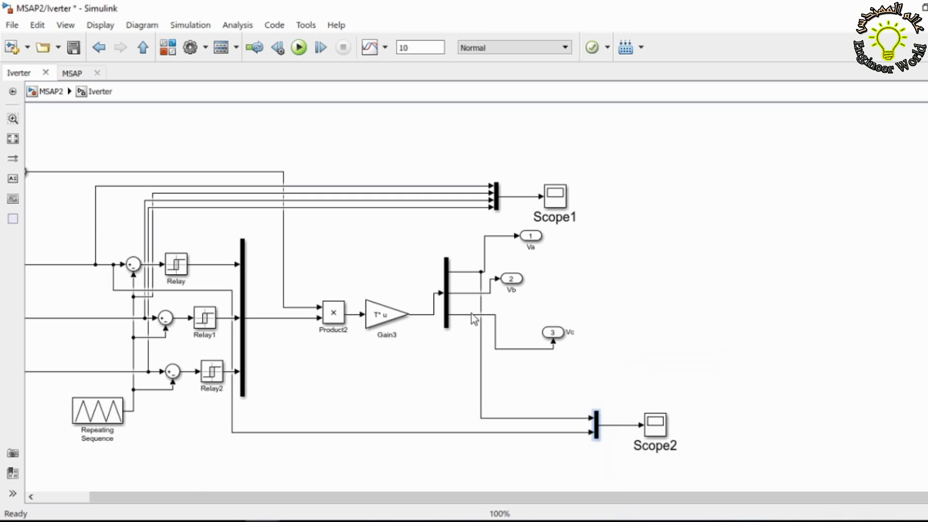
# Set the model's fixed-step size to 0.00001 in the solver configuration
pyautogui.click(192, 49)
pyautogui.doubleClick(638, 250)
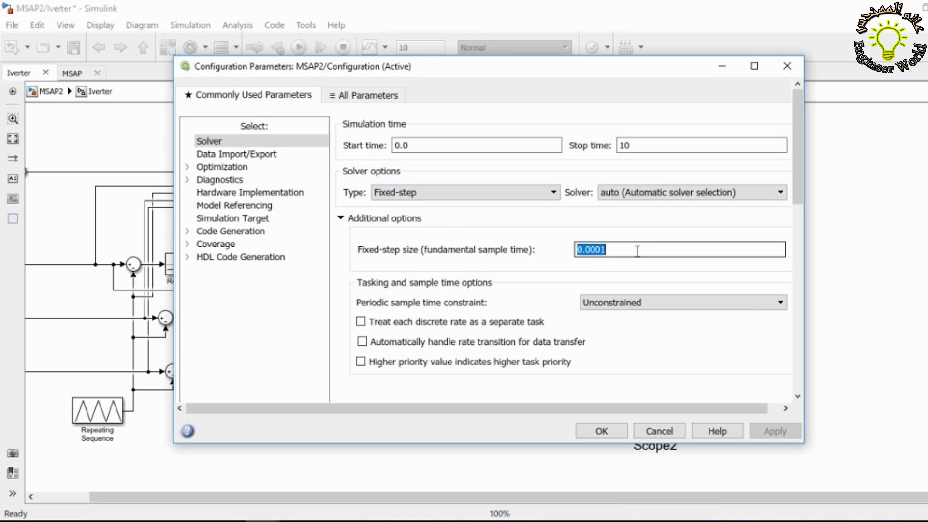
pyautogui.click(597, 249)
pyautogui.write('0')
pyautogui.click(619, 431)
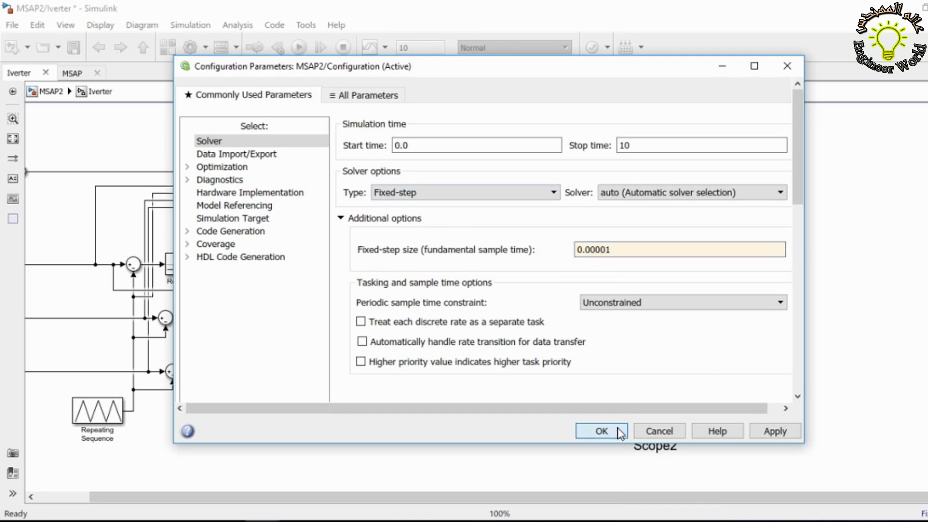
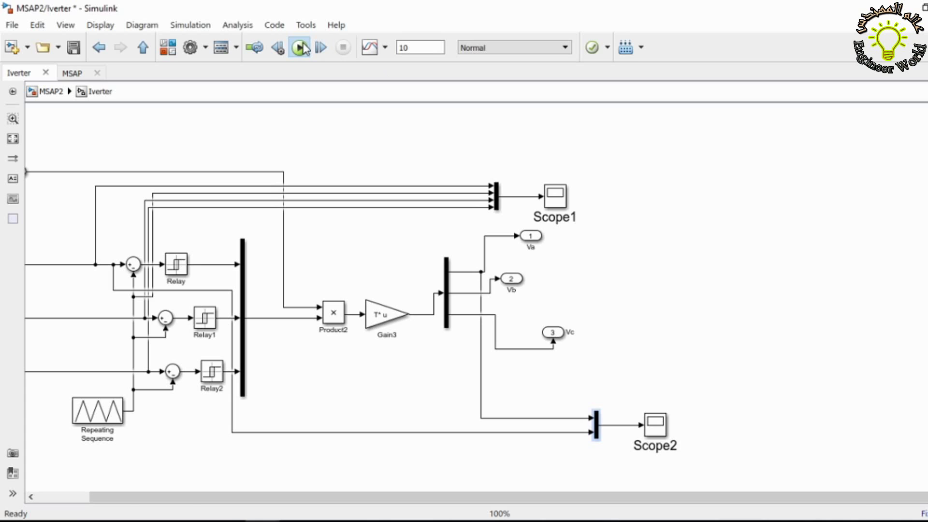
# Run the simulation, resuming it from its pause, and open the scope comparing an inverter output voltage with its reference
pyautogui.click(300, 47)
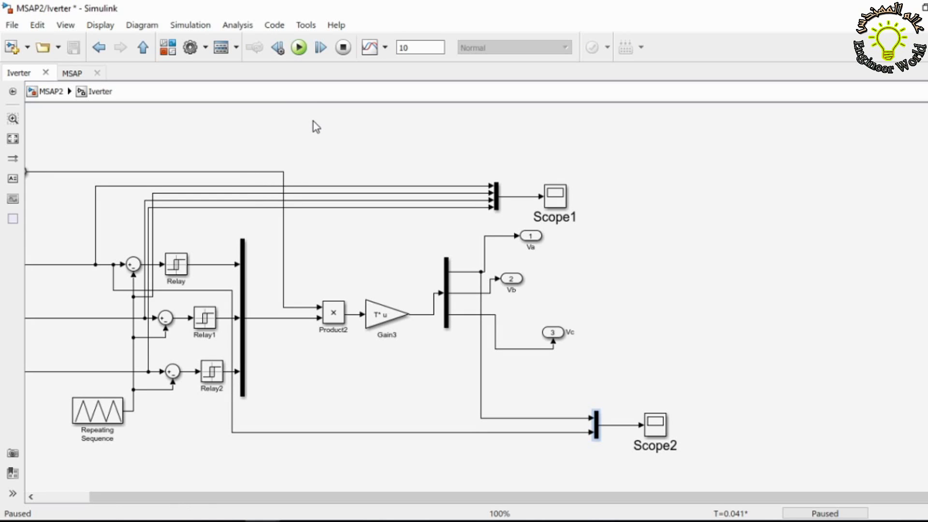
pyautogui.click(299, 47)
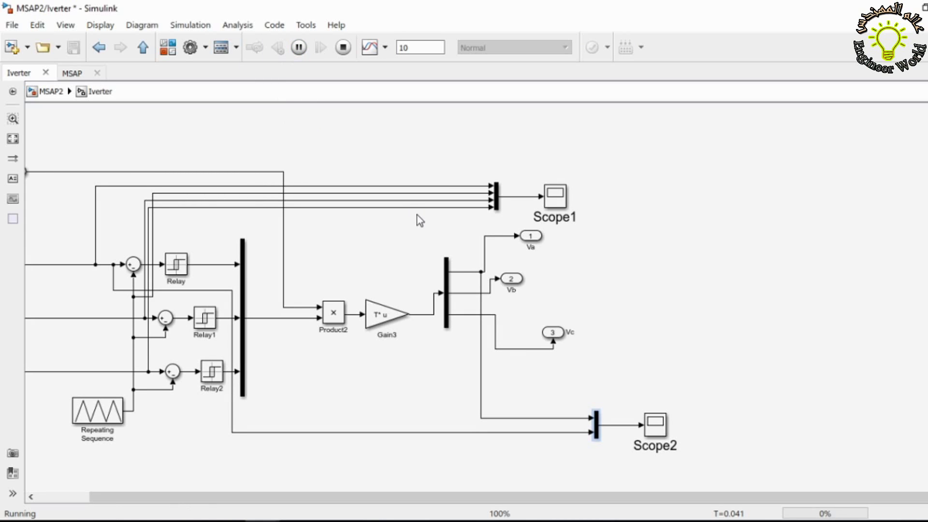
pyautogui.click(658, 426)
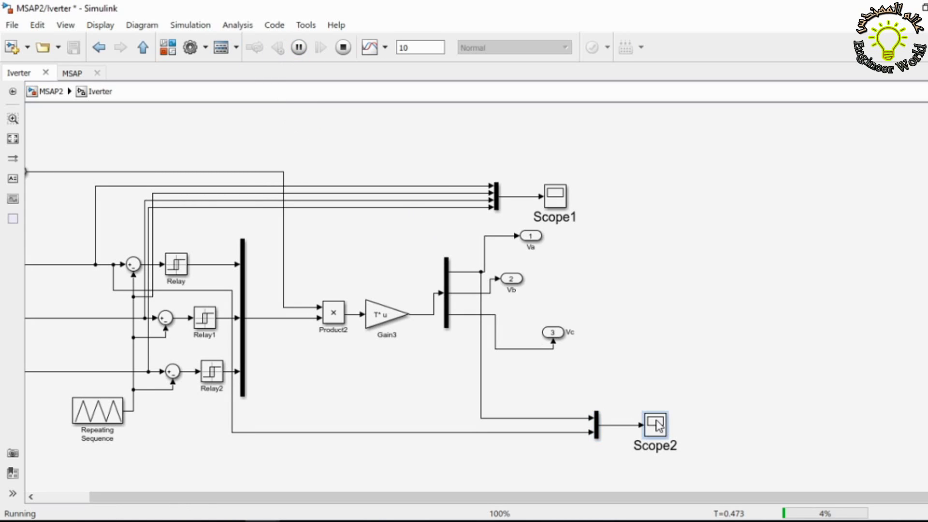
pyautogui.doubleClick(656, 426)
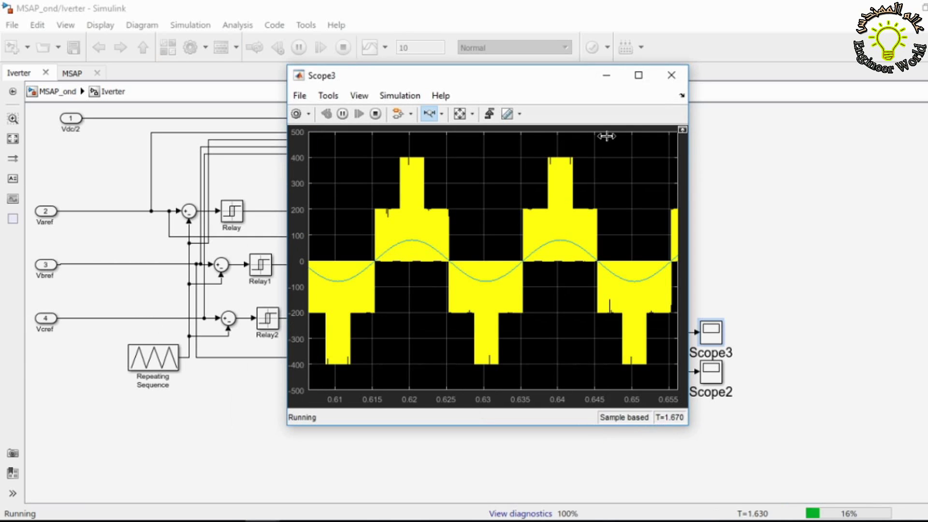
# Zoom into several time spans on Scope3 to examine the PWM pulses against the reference voltage, and close the scope
pyautogui.moveTo(528, 202); pyautogui.dragTo(565, 204)
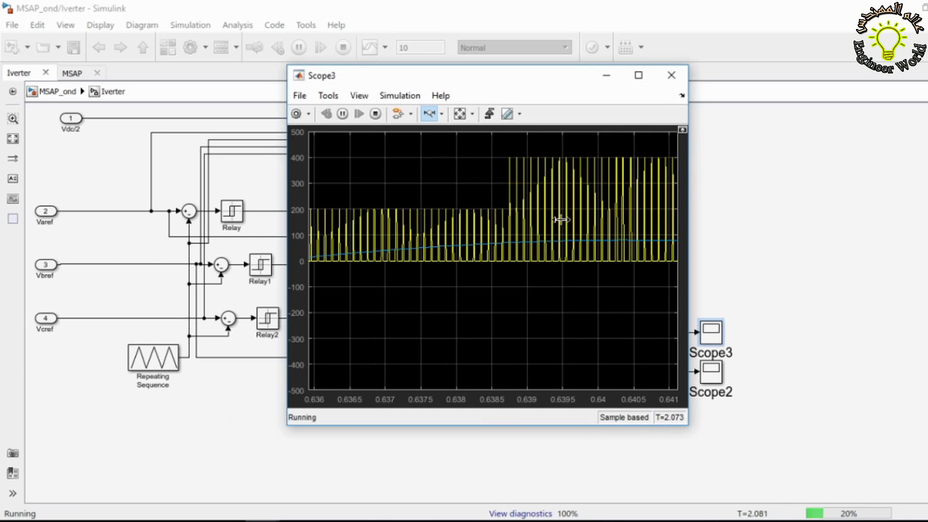
pyautogui.doubleClick(547, 242)
pyautogui.moveTo(370, 244); pyautogui.dragTo(421, 231)
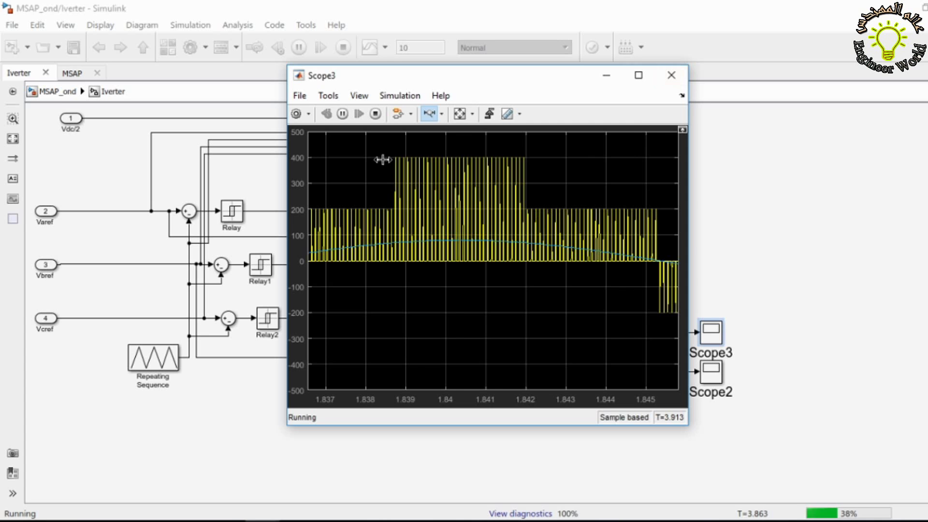
pyautogui.doubleClick(398, 217)
pyautogui.moveTo(382, 218); pyautogui.dragTo(452, 245)
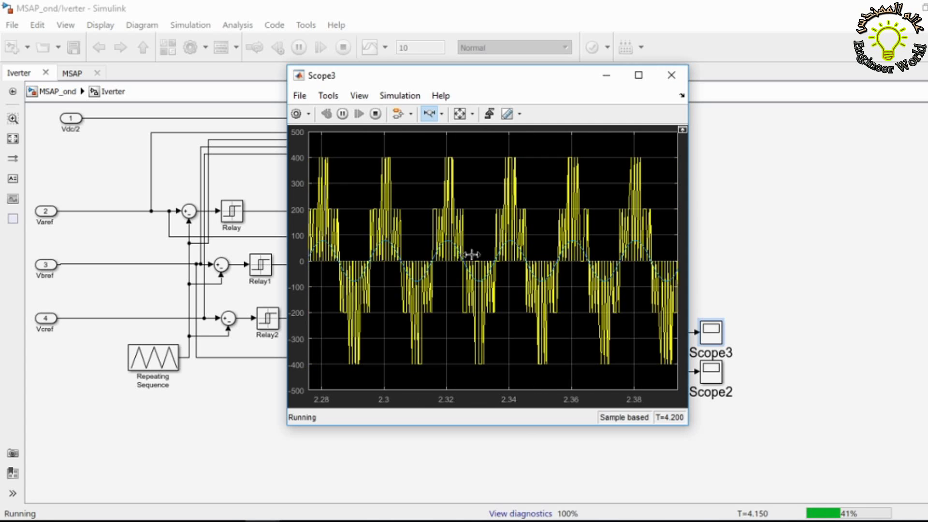
pyautogui.click(669, 74)
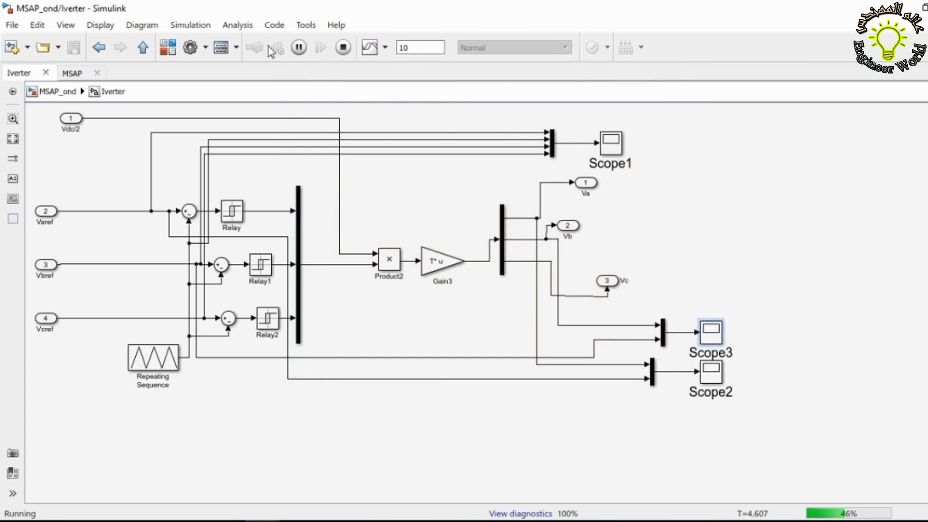
# Return to the top-level model and examine the speed response on Scope, zooming in around the 3 s reference step
pyautogui.click(143, 48)
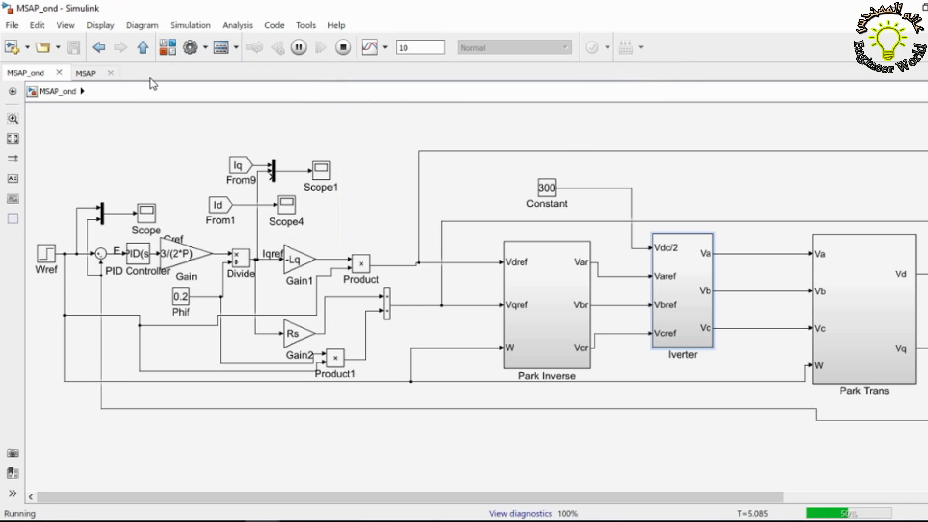
pyautogui.doubleClick(146, 213)
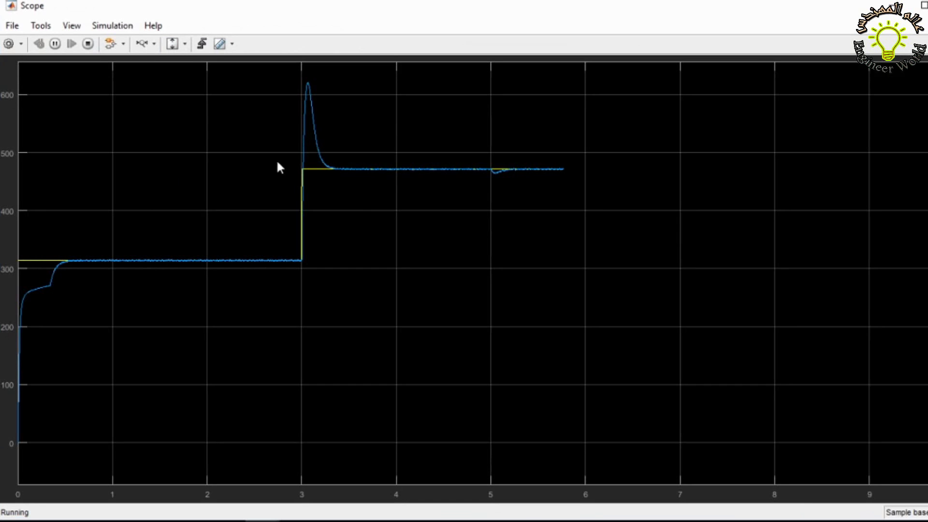
pyautogui.click(142, 44)
pyautogui.moveTo(348, 205); pyautogui.dragTo(262, 198)
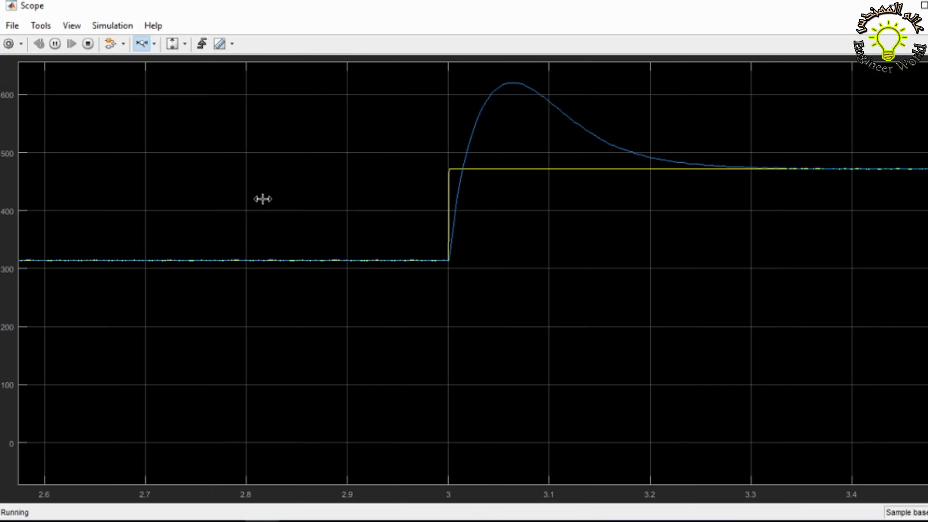
pyautogui.doubleClick(408, 237)
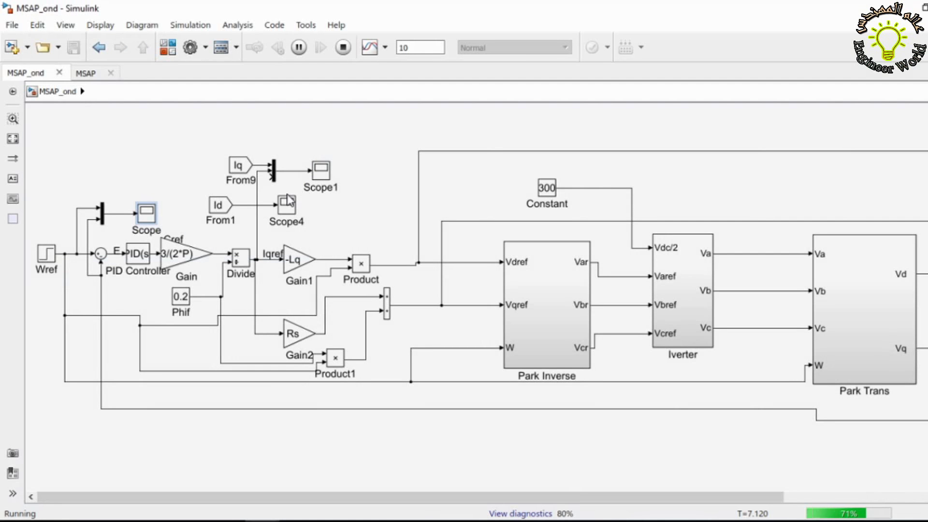
# Stop the simulation and examine the Id current on Scope4 with the axes scaled to fit the data
pyautogui.click(343, 47)
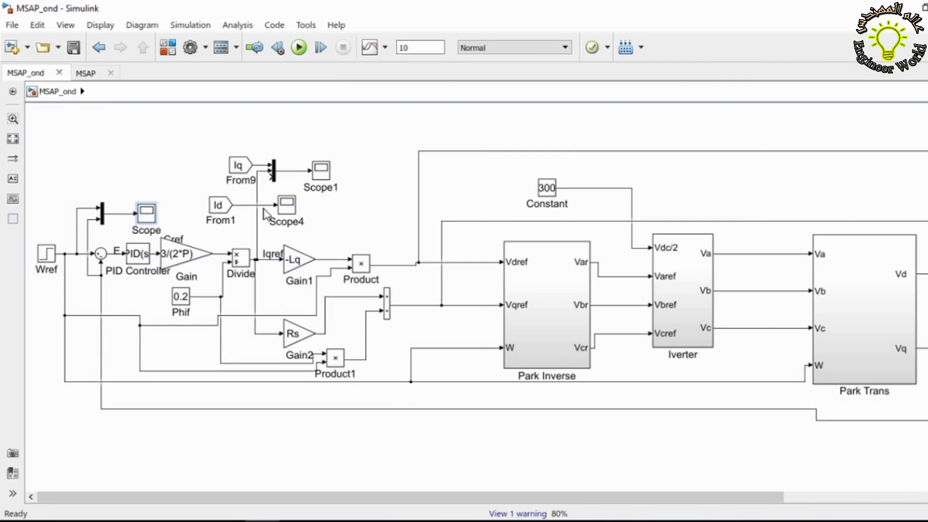
pyautogui.click(264, 208)
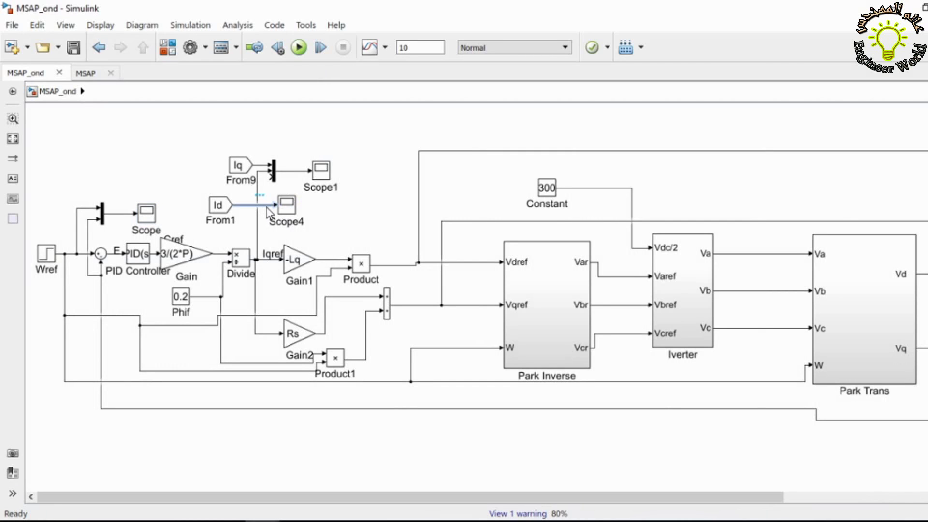
pyautogui.doubleClick(286, 205)
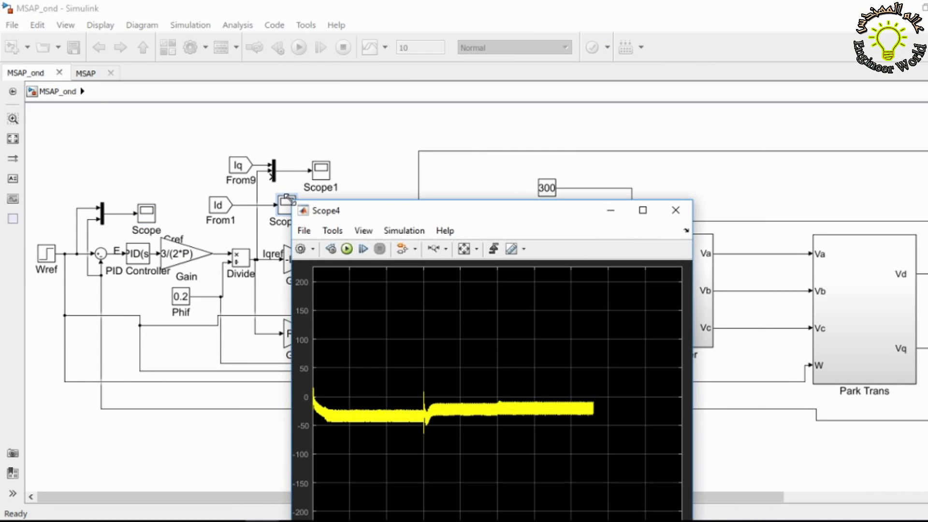
pyautogui.moveTo(381, 215); pyautogui.dragTo(396, 125)
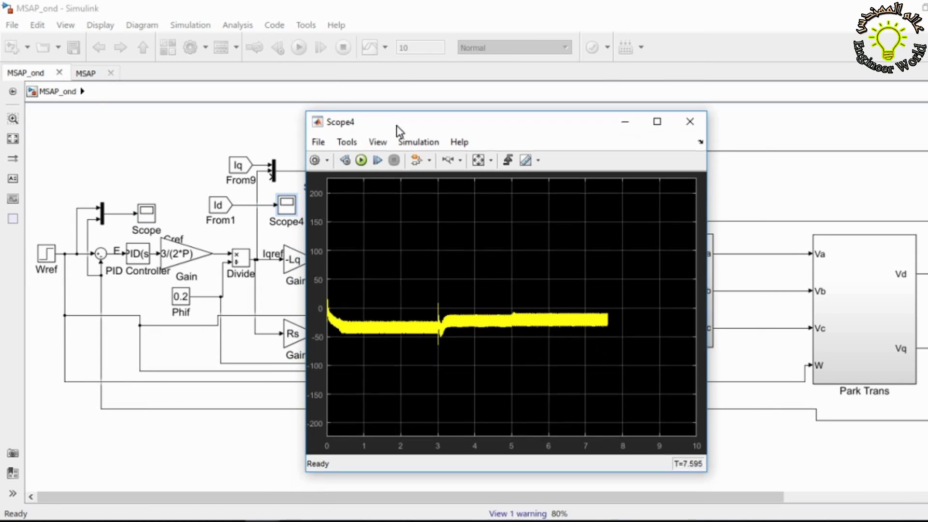
pyautogui.click(478, 159)
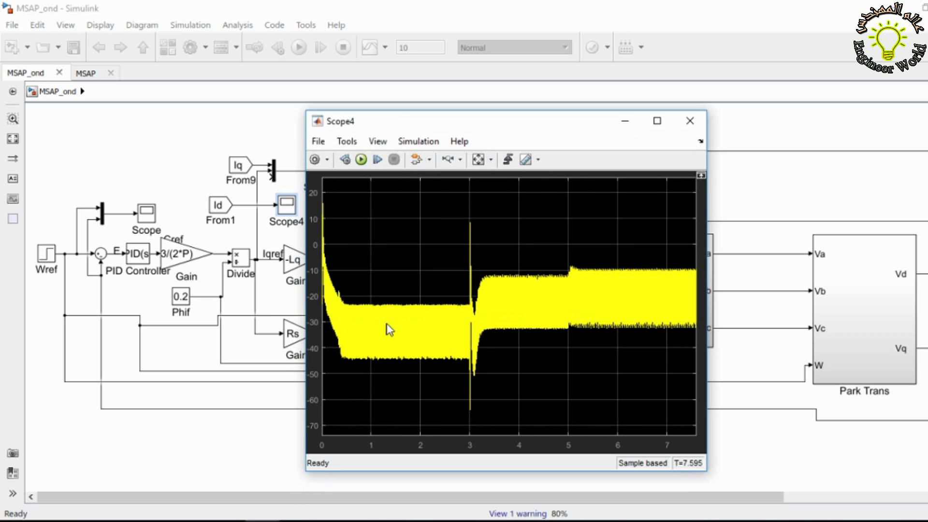
pyautogui.click(689, 120)
# Examine the Iq current against its reference on Scope1 in full size, recheck Id on Scope4, and close the scopes
pyautogui.click(321, 173)
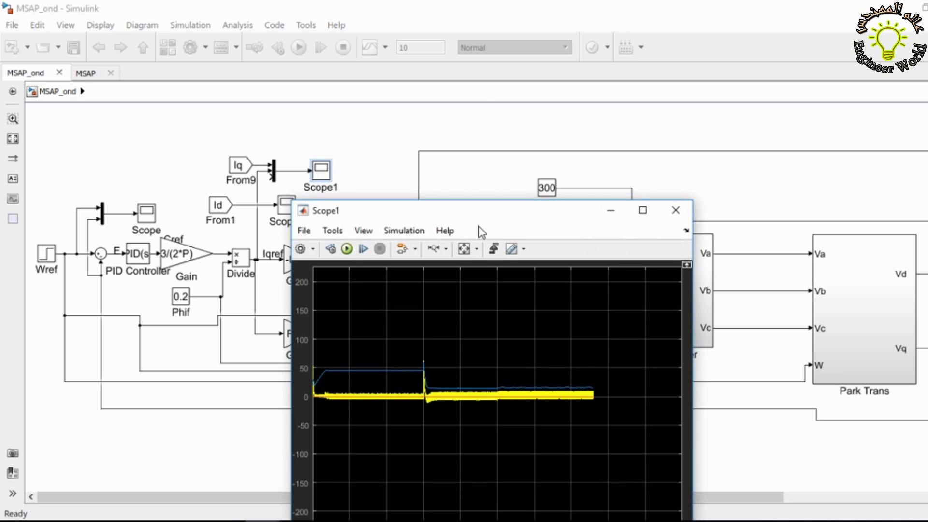
pyautogui.doubleClick(480, 221)
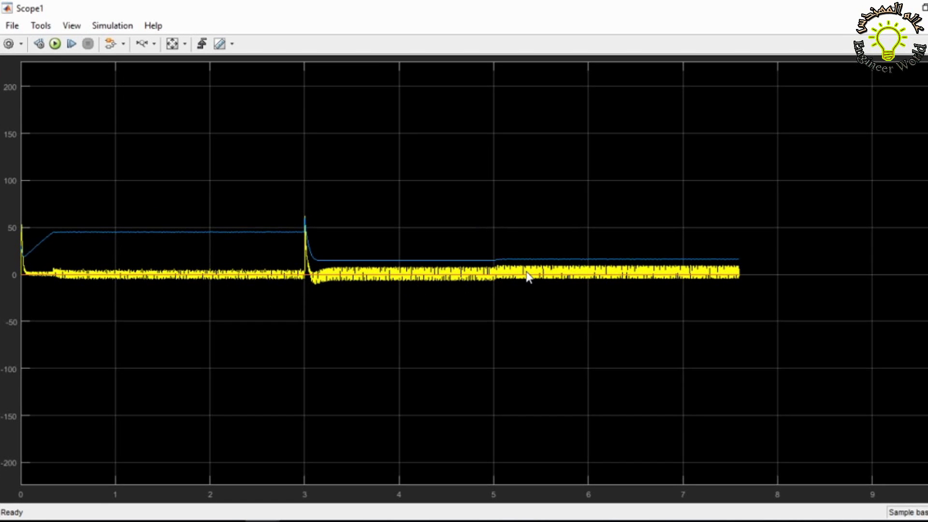
pyautogui.click(927, 7)
pyautogui.doubleClick(281, 210)
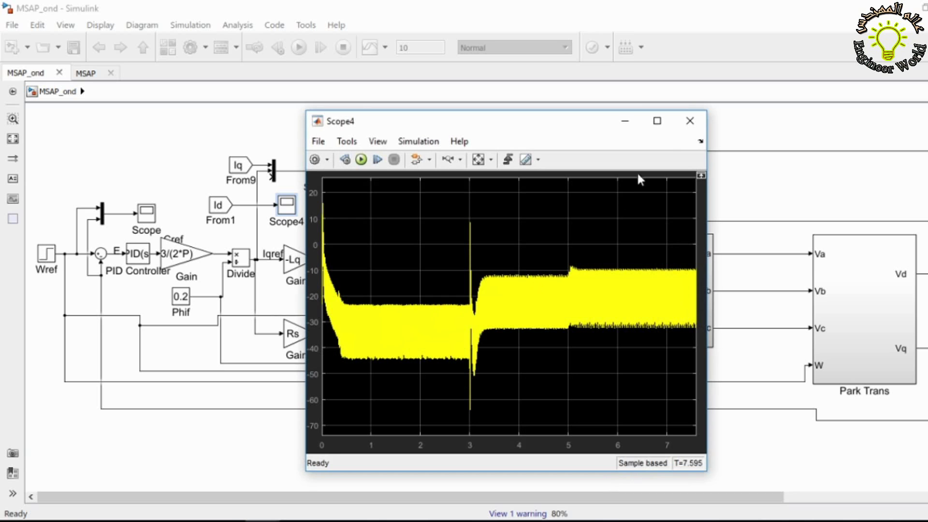
pyautogui.click(690, 122)
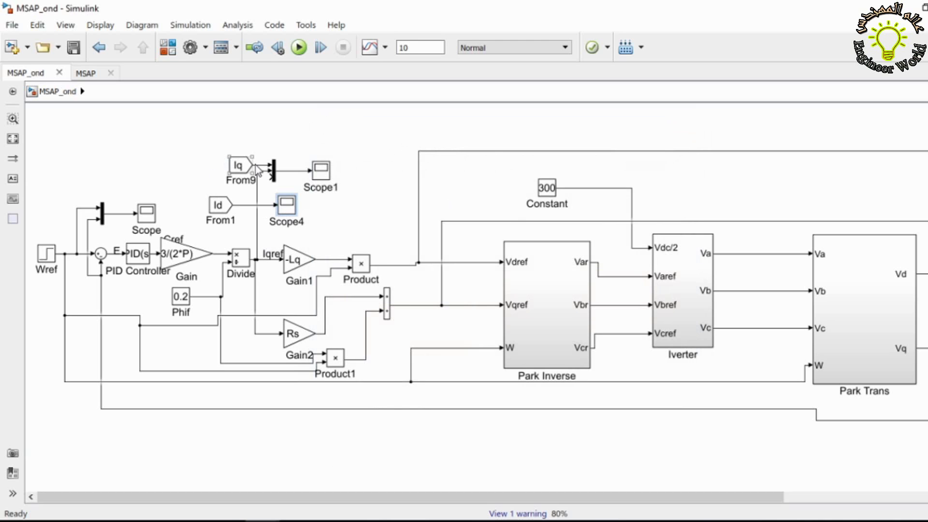
# Shift the Id From block and Scope4 slightly left so they clear the Iqref line
pyautogui.click(103, 222)
pyautogui.moveTo(284, 215); pyautogui.dragTo(213, 213)
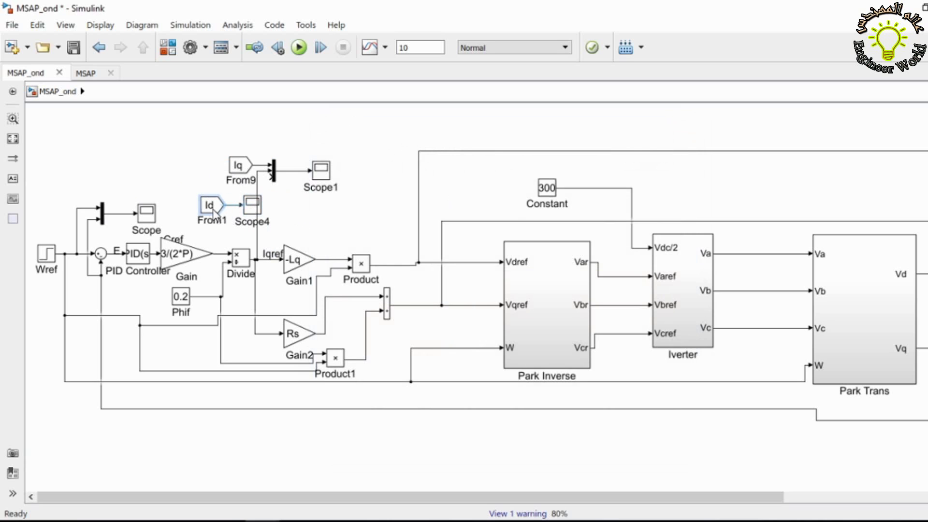
# Place an unconnected copy of the inverter subsystem above the diagram and delete the connected original
pyautogui.moveTo(689, 288); pyautogui.dragTo(738, 153)
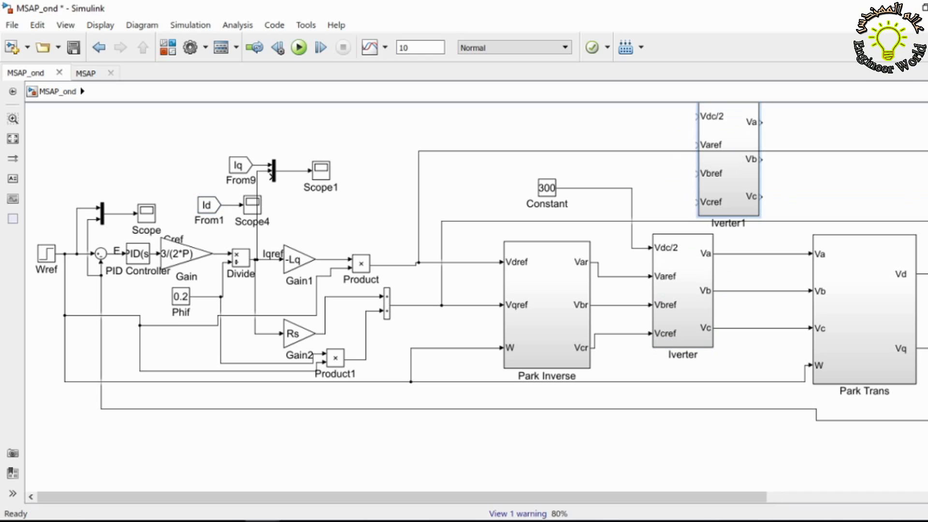
pyautogui.click(671, 298)
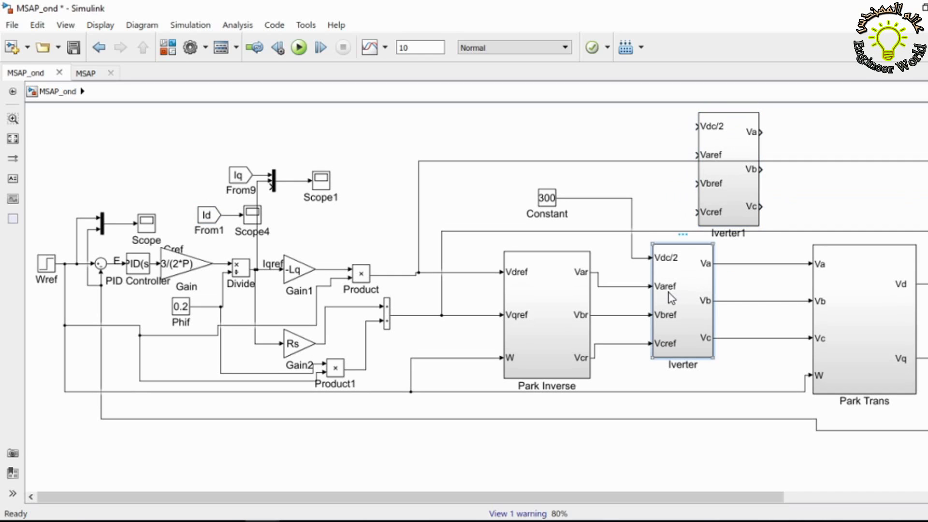
pyautogui.press('Delete')
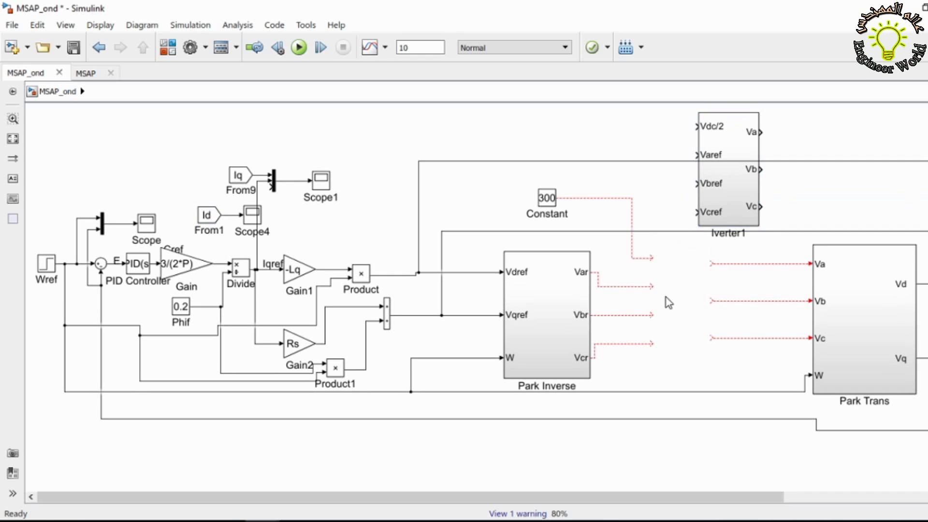
# Wire Park Inverse outputs Var, Vbr and Vcr directly to Park Trans inputs Va, Vb and Vc, and delete the Constant's dangling line
pyautogui.moveTo(650, 286); pyautogui.dragTo(711, 263)
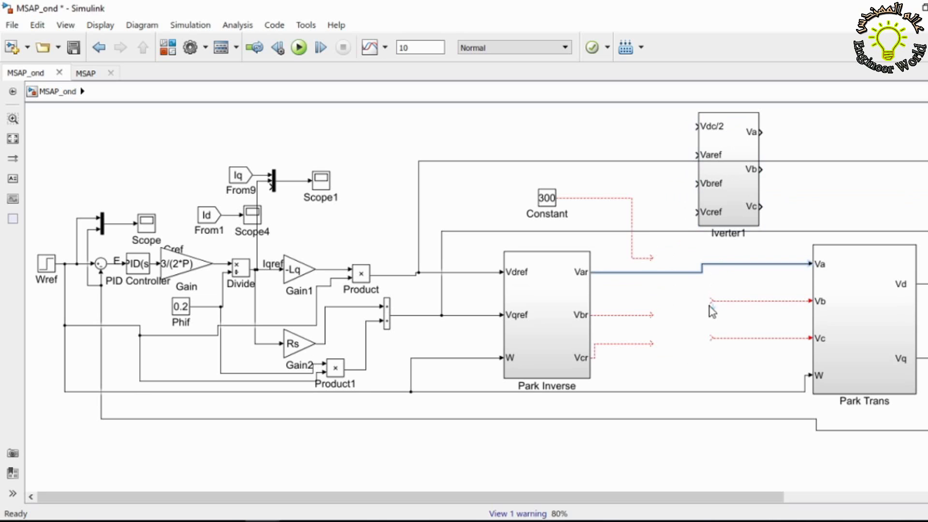
pyautogui.moveTo(651, 316); pyautogui.dragTo(710, 300)
pyautogui.moveTo(652, 343); pyautogui.dragTo(710, 337)
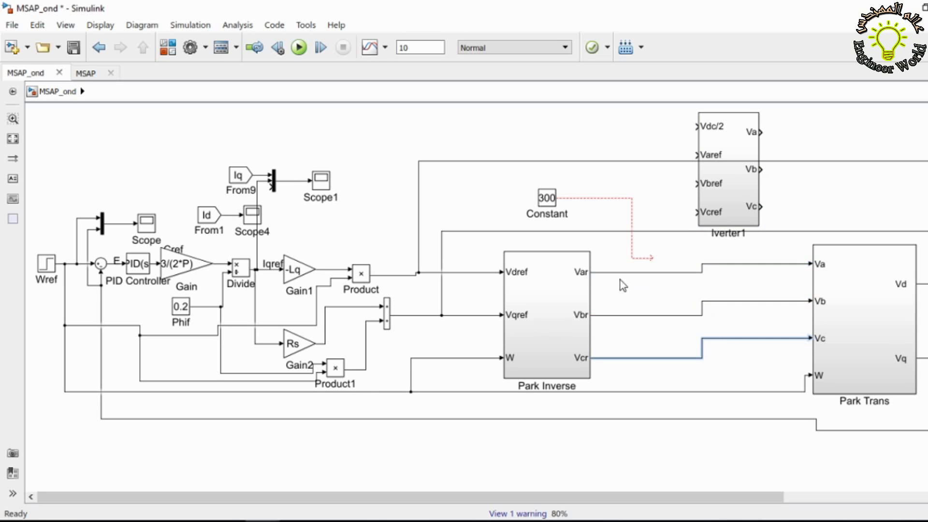
pyautogui.moveTo(584, 194); pyautogui.dragTo(612, 214)
pyautogui.press('Delete')
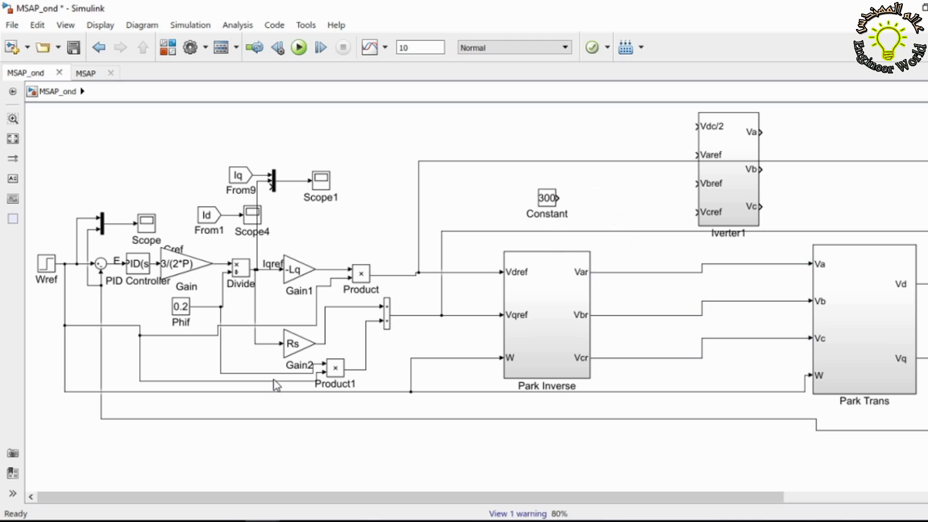
# Run the simulation with the inverter bypassed, check the Iq current on Scope1, and stop the run
pyautogui.click(299, 47)
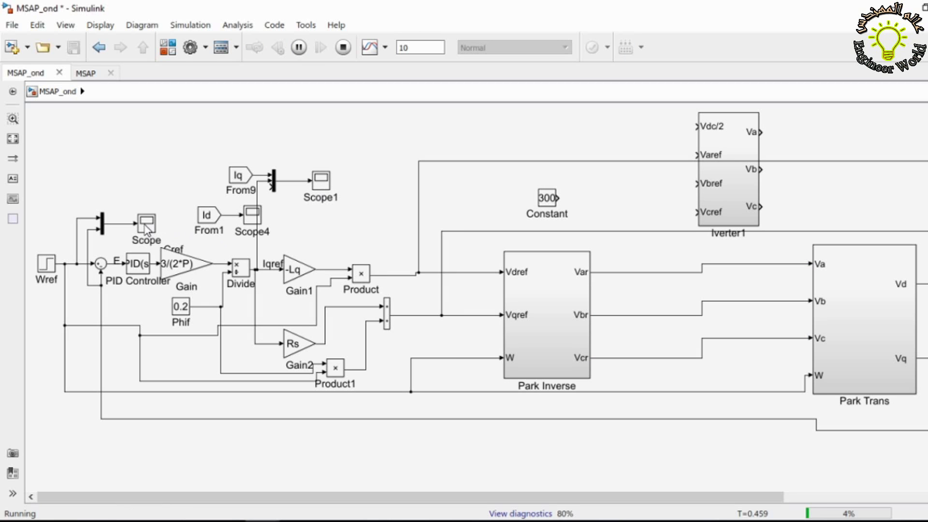
pyautogui.doubleClick(321, 183)
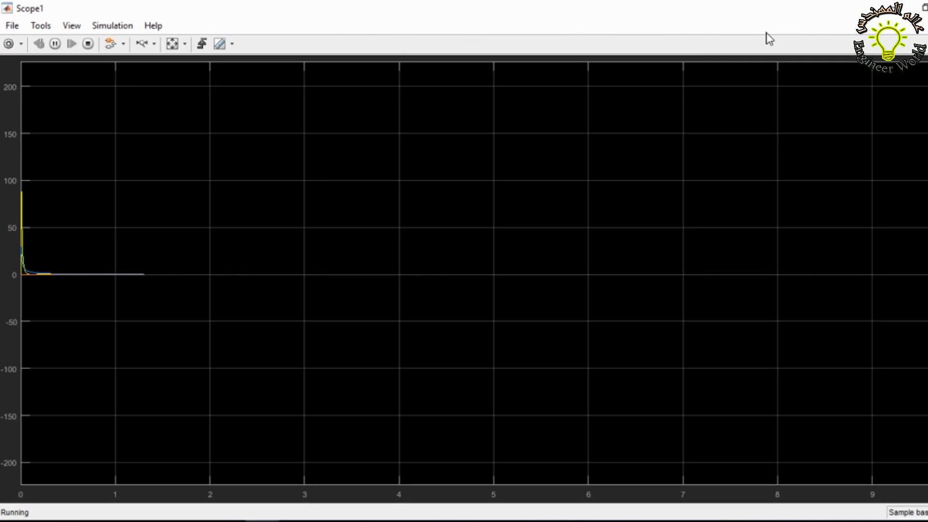
pyautogui.hotkey('alt', 'Tab')
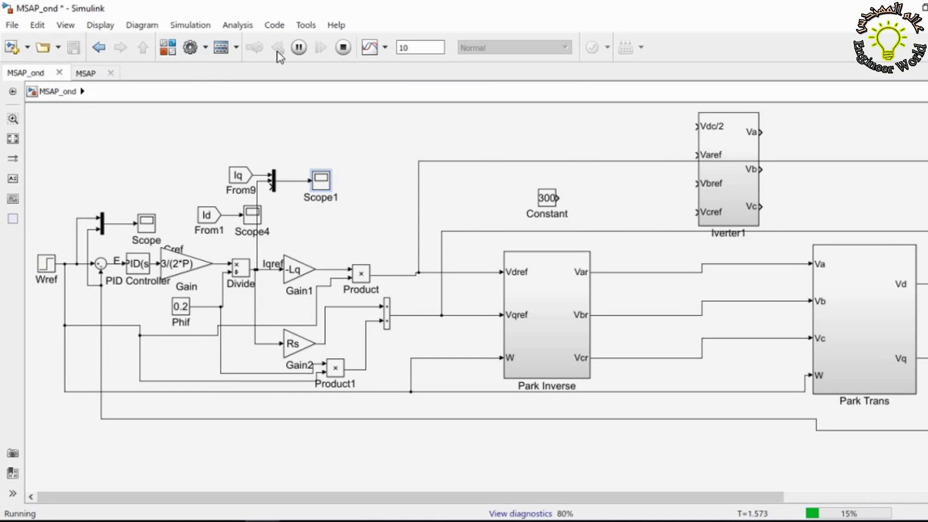
pyautogui.click(342, 47)
# Set the final value of the load torque Step inside the MSAP subsystem to 10 and return to the top-level model
pyautogui.moveTo(514, 495); pyautogui.dragTo(693, 496)
pyautogui.doubleClick(758, 358)
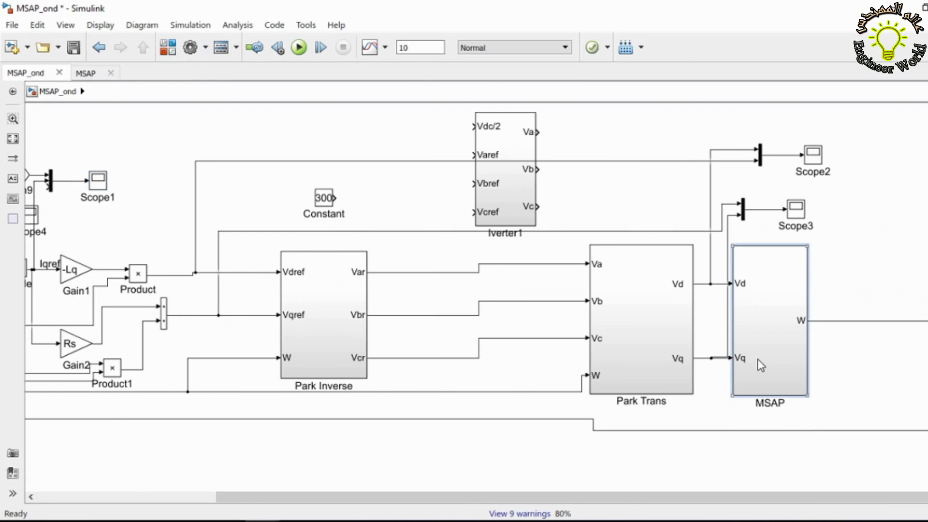
pyautogui.doubleClick(713, 412)
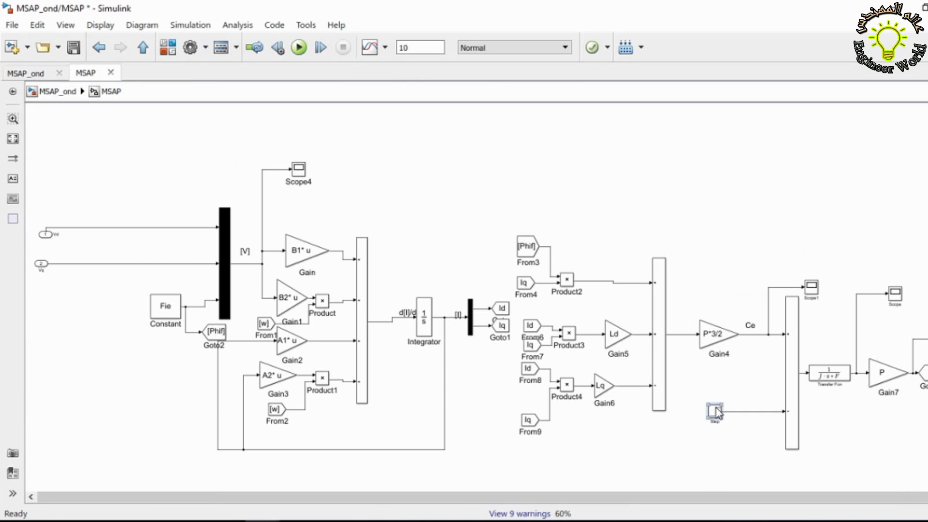
pyautogui.doubleClick(478, 414)
pyautogui.write('10')
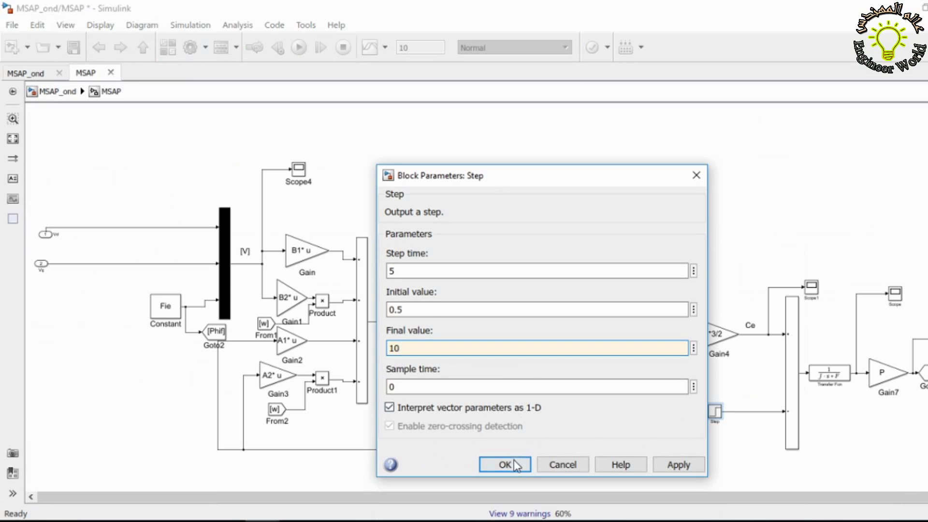
pyautogui.click(514, 460)
pyautogui.click(143, 47)
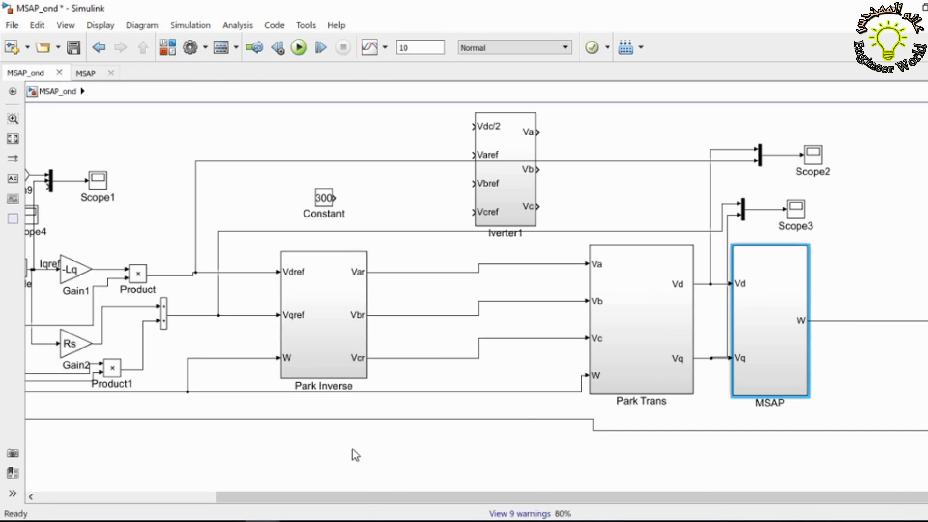
# Run the simulation again and examine the speed response on Scope with the axes scaled to the data
pyautogui.moveTo(361, 499); pyautogui.dragTo(181, 499)
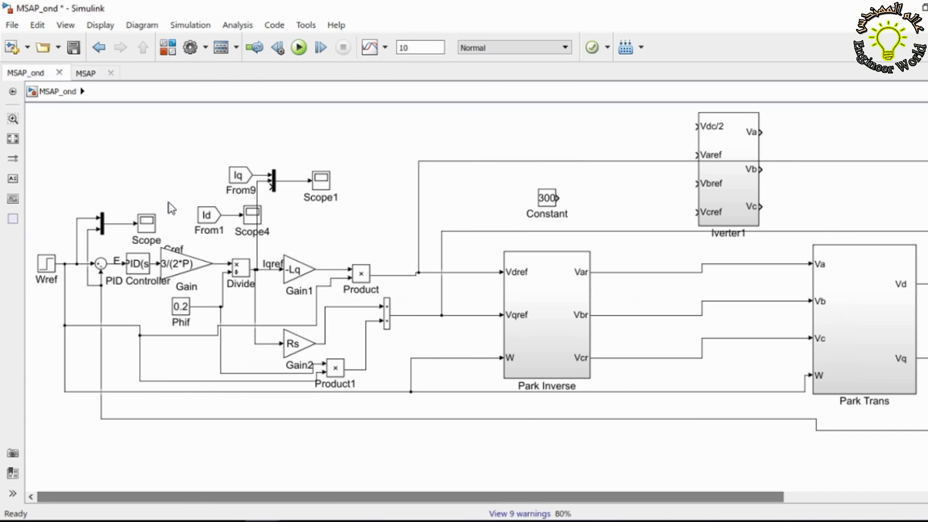
pyautogui.click(299, 47)
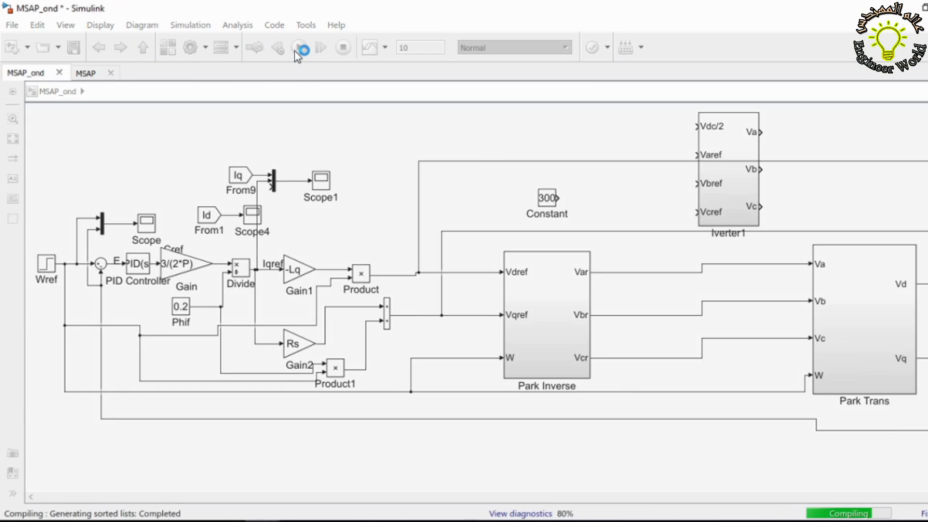
pyautogui.doubleClick(149, 227)
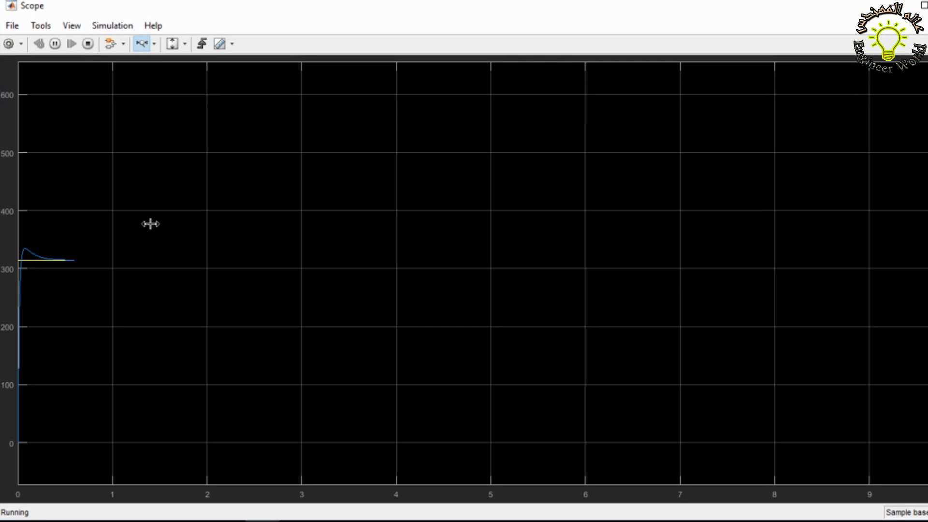
pyautogui.click(173, 44)
pyautogui.click(927, 6)
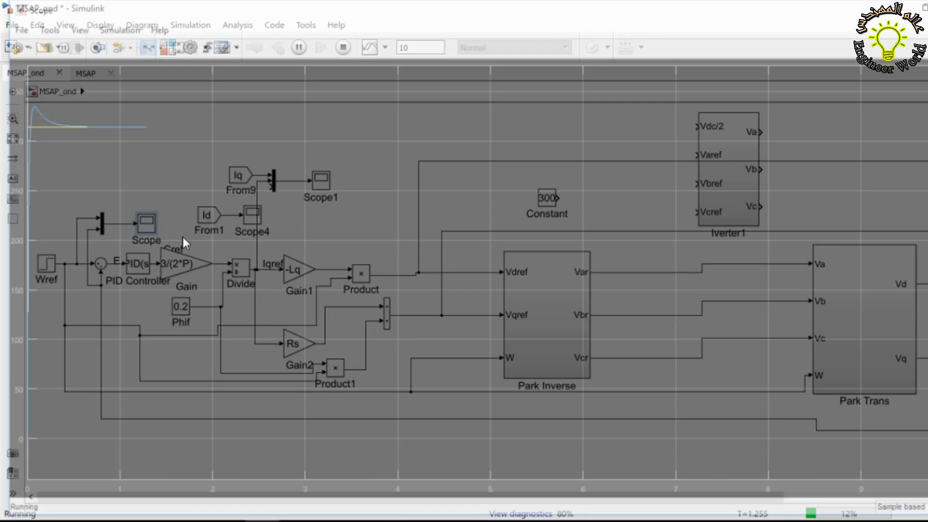
# Review the PID Controller's gains and close its parameters without changing them
pyautogui.click(139, 266)
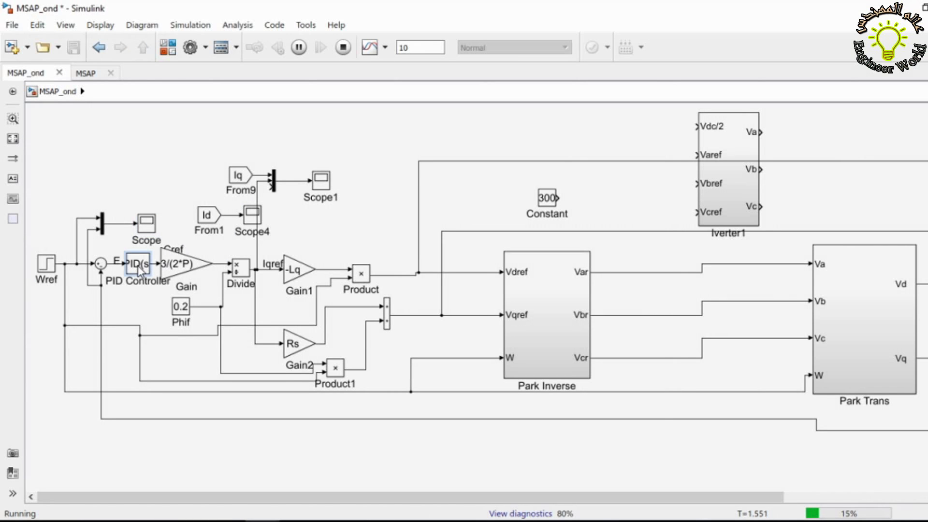
pyautogui.doubleClick(140, 267)
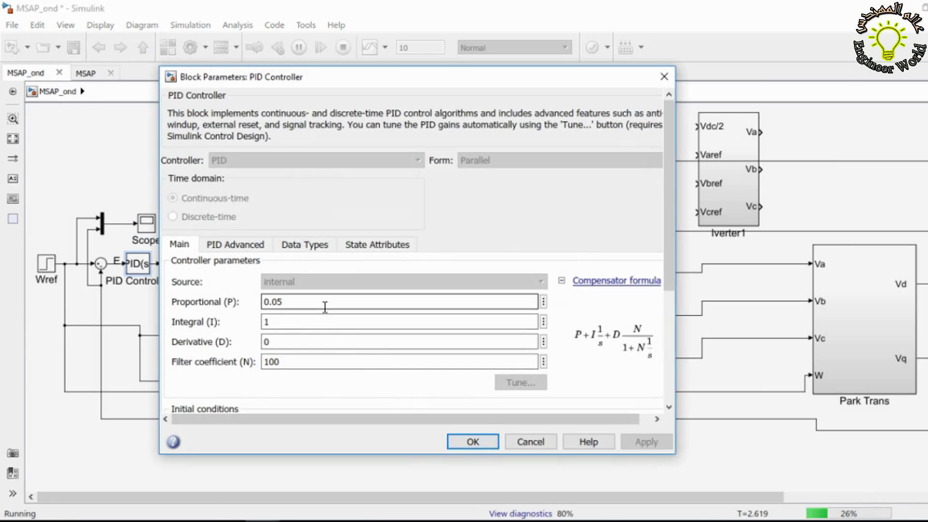
pyautogui.click(473, 442)
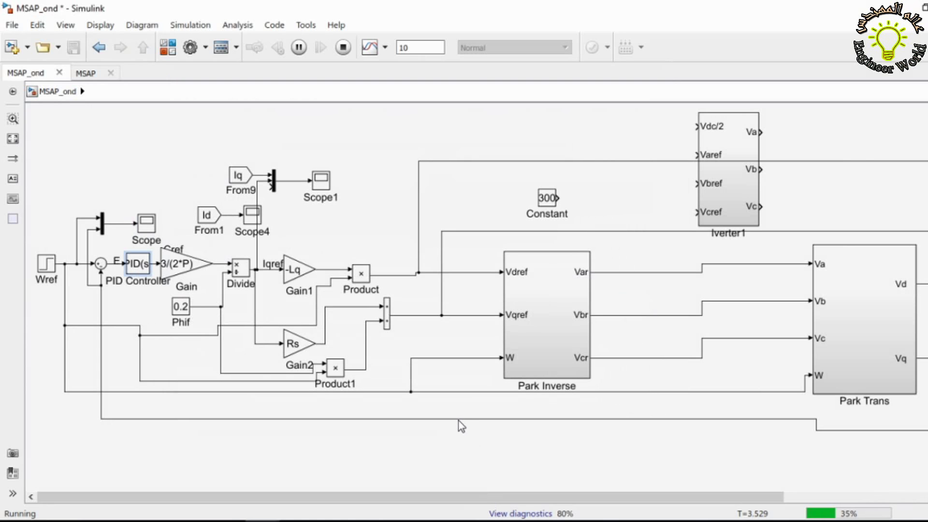
# Examine the Iq current on Scope1 and the Id current on Scope4 from the inverter-free run, closing Scope4 when done
pyautogui.moveTo(517, 501); pyautogui.dragTo(670, 501)
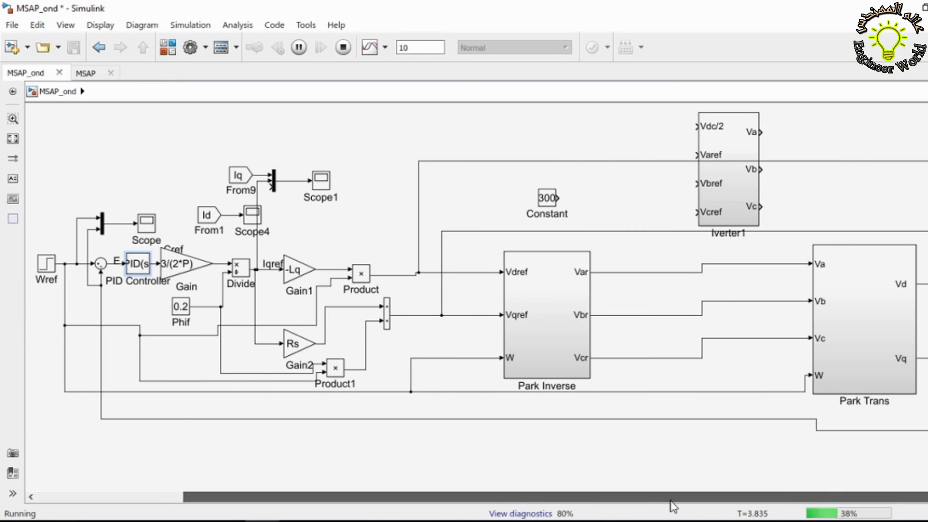
pyautogui.click(232, 179)
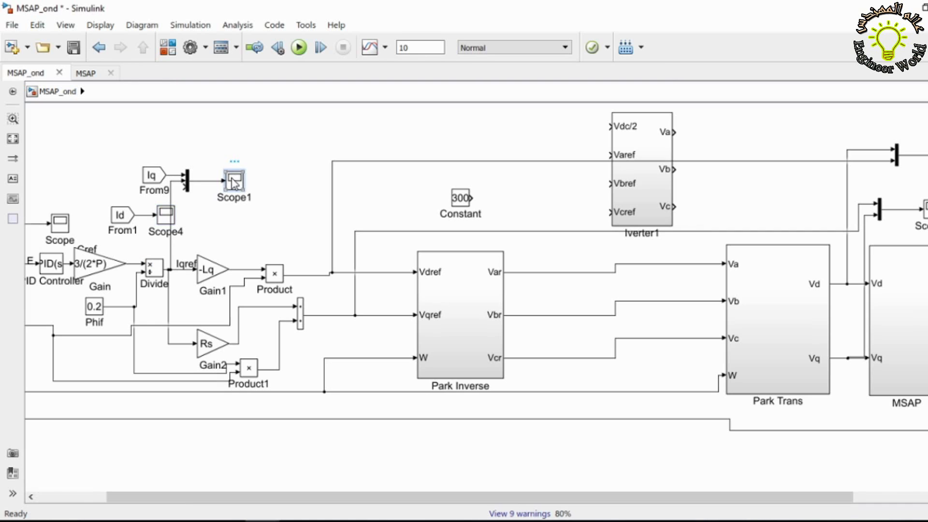
pyautogui.doubleClick(234, 181)
pyautogui.doubleClick(165, 216)
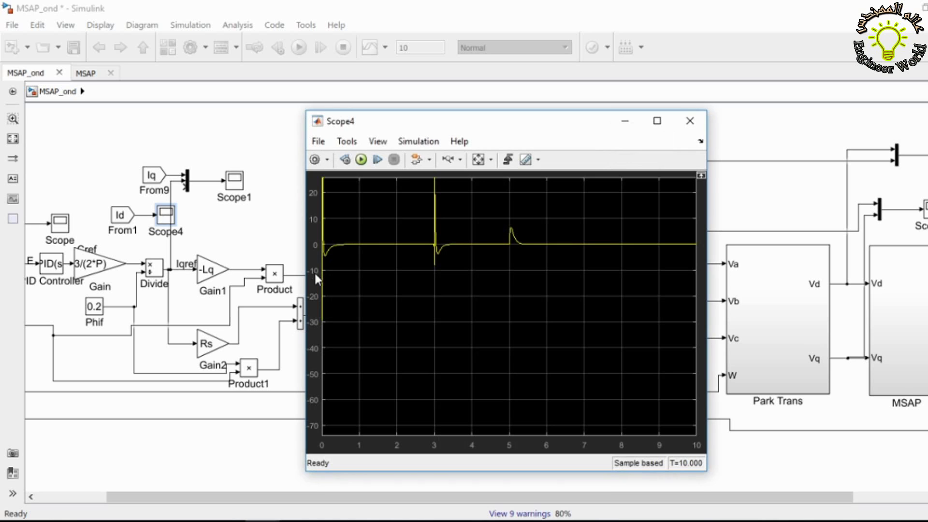
pyautogui.click(690, 122)
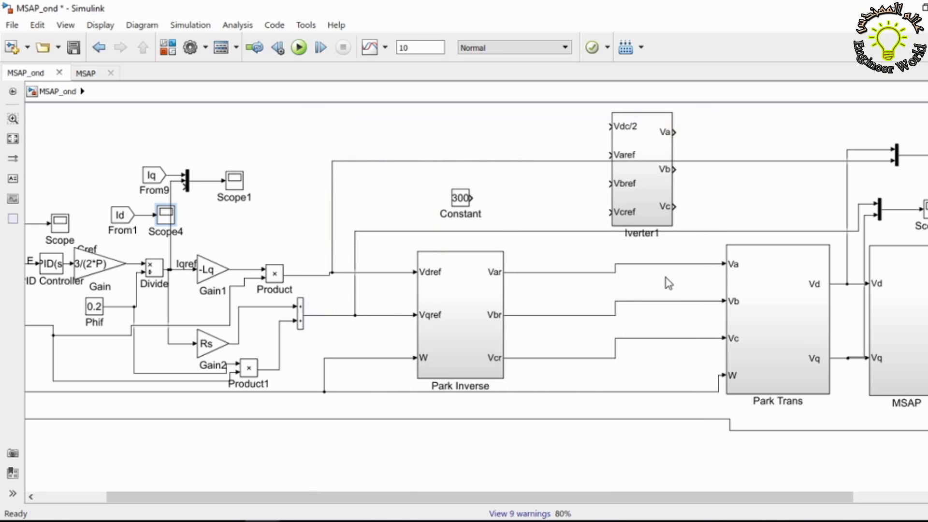
# Delete the three direct lines between Park Inverse and Park Trans and move the inverter copy into the gap
pyautogui.moveTo(592, 257); pyautogui.dragTo(651, 373)
pyautogui.press('Delete')
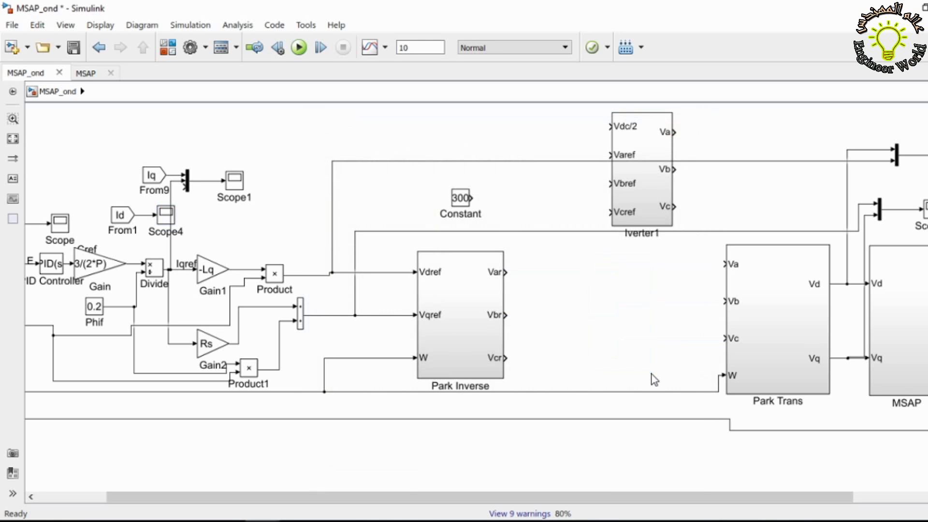
pyautogui.moveTo(633, 198); pyautogui.dragTo(607, 338)
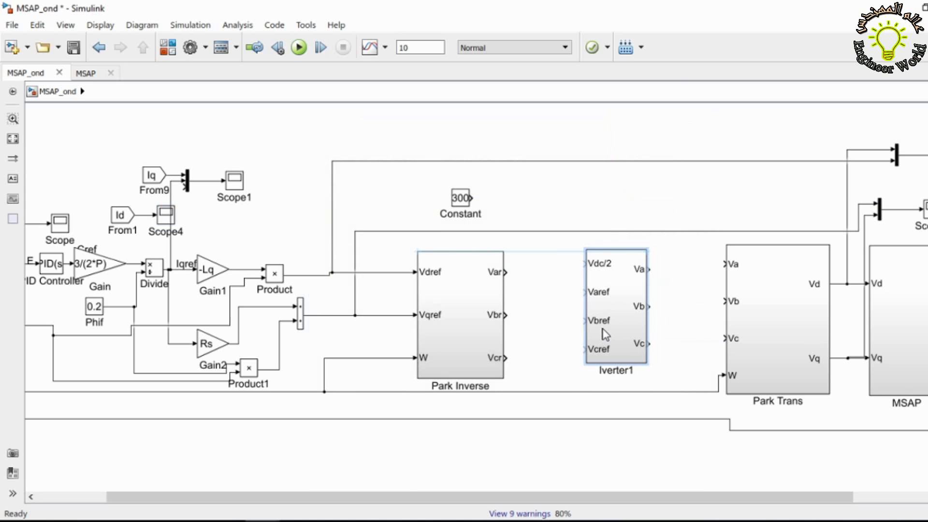
# Wire the inverter's three reference inputs to Park Inverse, its Va, Vb and Vc outputs to Park Trans, and Vdc/2 to the Constant
pyautogui.moveTo(578, 290); pyautogui.dragTo(505, 272)
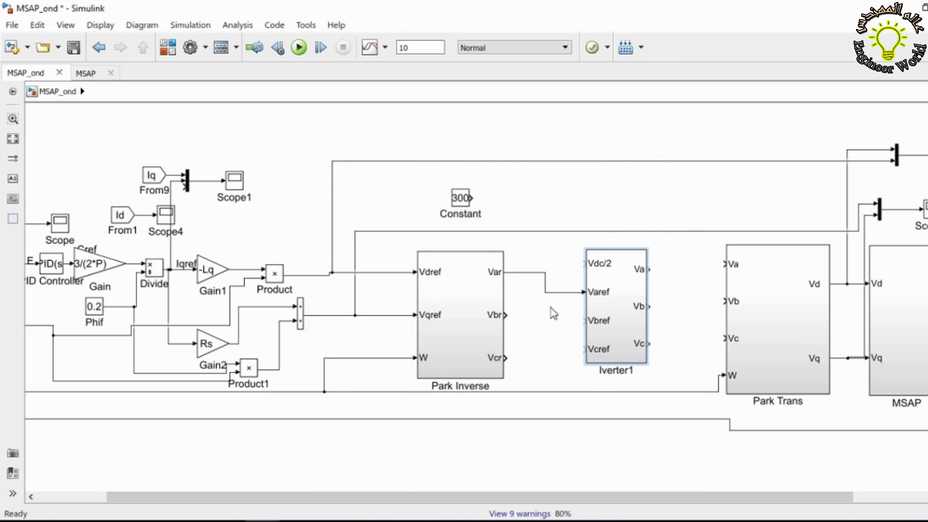
pyautogui.moveTo(584, 320); pyautogui.dragTo(503, 315)
pyautogui.moveTo(584, 349); pyautogui.dragTo(505, 357)
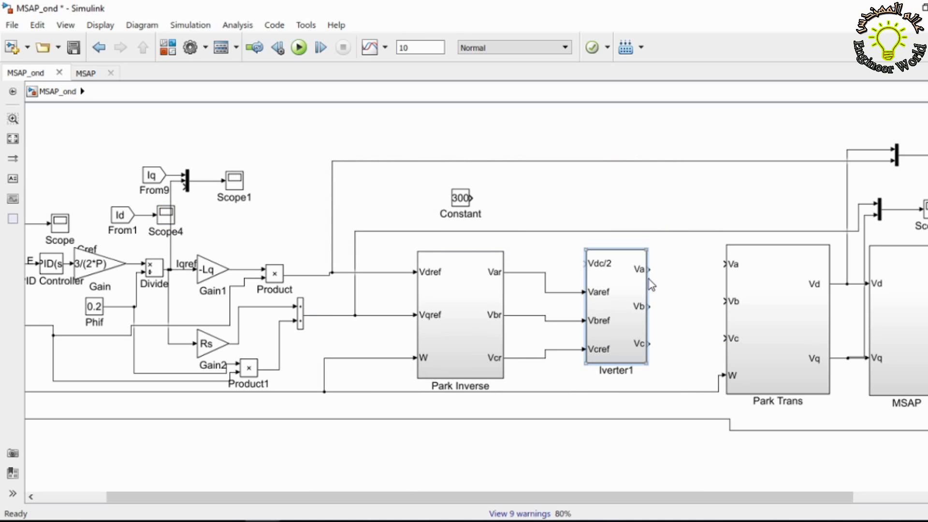
pyautogui.moveTo(649, 269); pyautogui.dragTo(716, 262)
pyautogui.moveTo(723, 302); pyautogui.dragTo(650, 303)
pyautogui.moveTo(724, 338); pyautogui.dragTo(649, 343)
pyautogui.moveTo(583, 263); pyautogui.dragTo(465, 205)
# Set the value of the Constant feeding the inverter's Vdc/2 input to 100
pyautogui.doubleClick(465, 206)
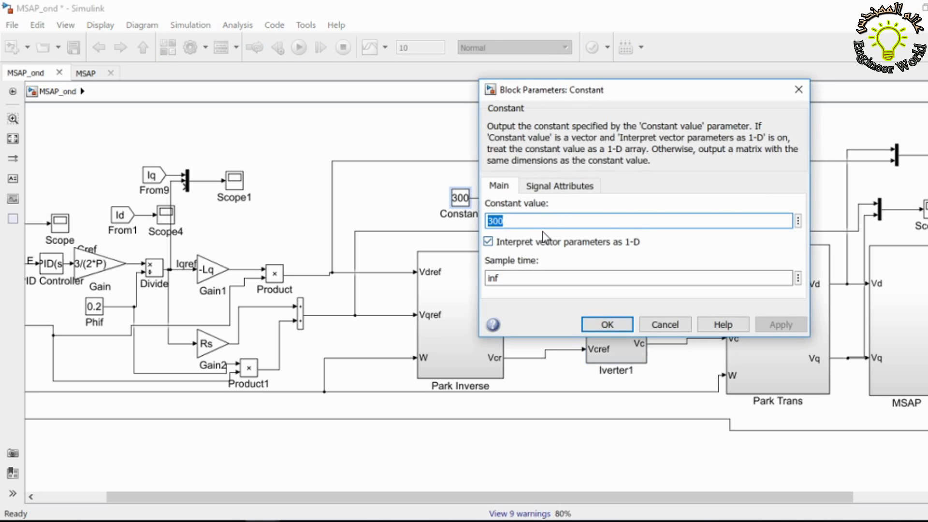
pyautogui.write('100')
pyautogui.click(607, 324)
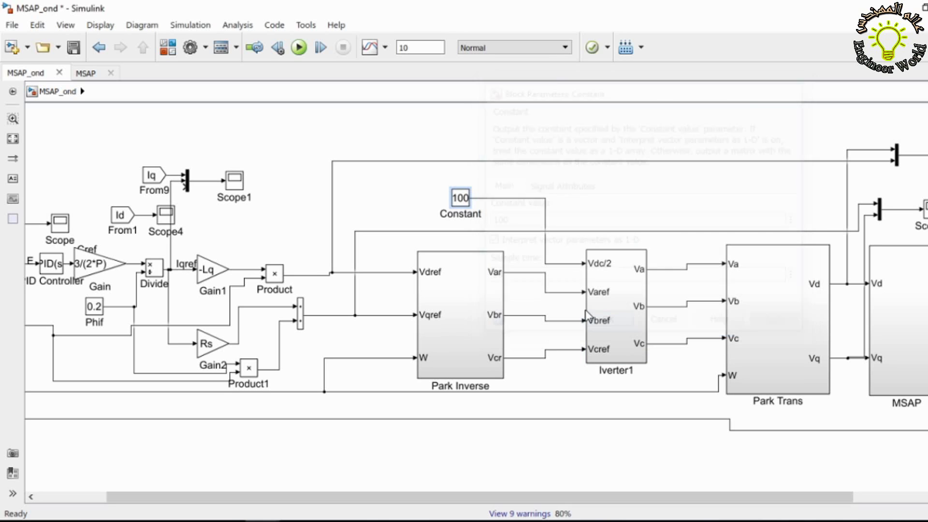
# Inside the inverter subsystem, set the Repeating Sequence output values to [-100 100 -100] and return to the main model
pyautogui.click(617, 299)
pyautogui.doubleClick(616, 299)
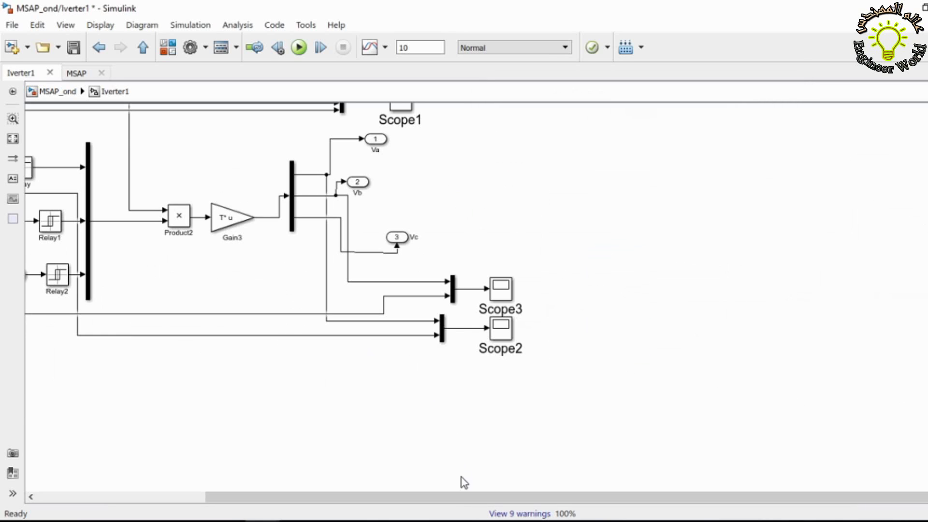
pyautogui.moveTo(458, 502); pyautogui.dragTo(159, 308)
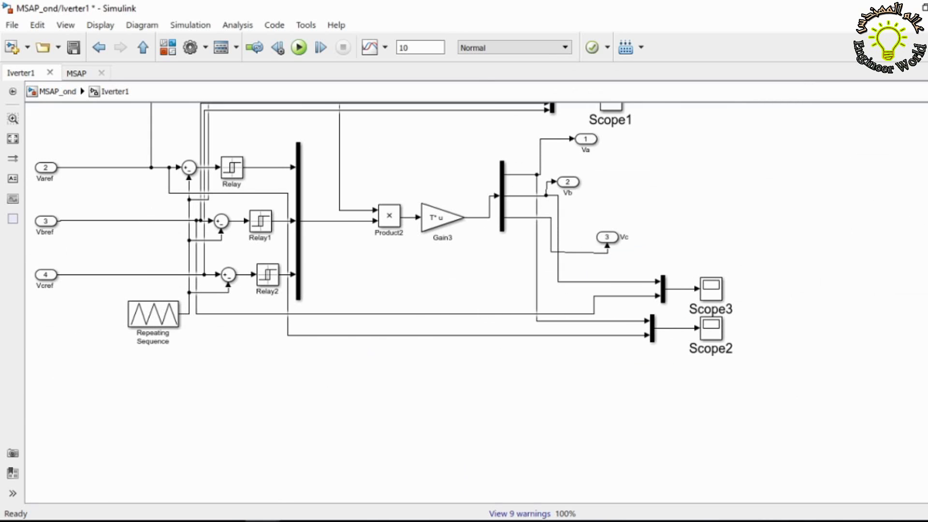
pyautogui.scroll(2, 285, 220)
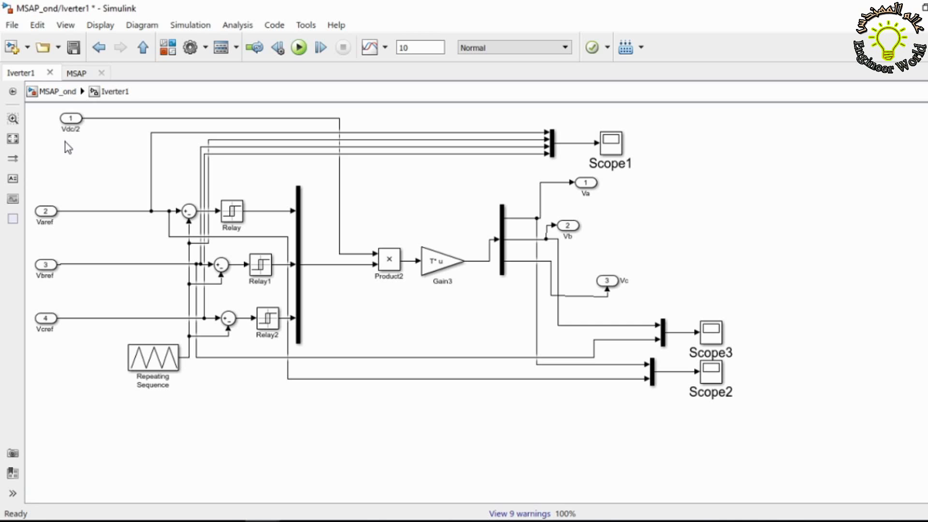
pyautogui.click(161, 361)
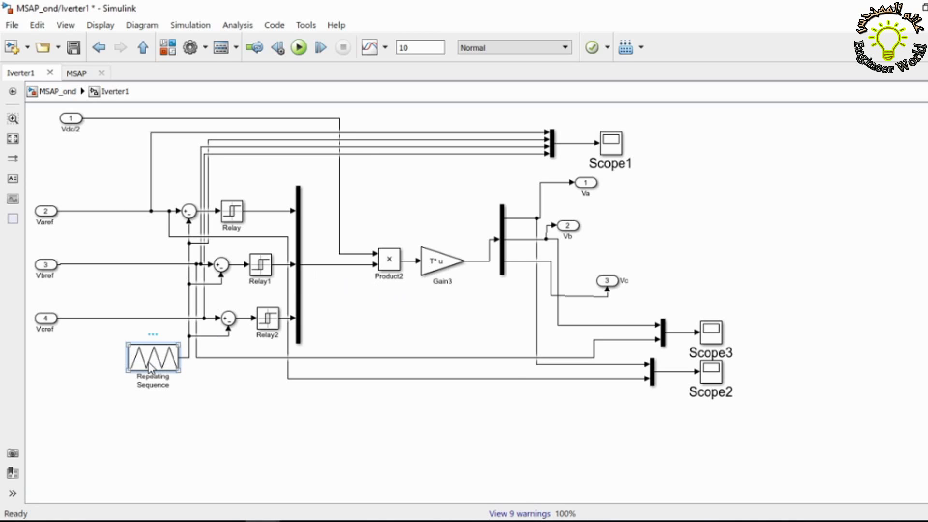
pyautogui.doubleClick(152, 365)
pyautogui.click(213, 401)
pyautogui.moveTo(208, 403); pyautogui.dragTo(213, 403)
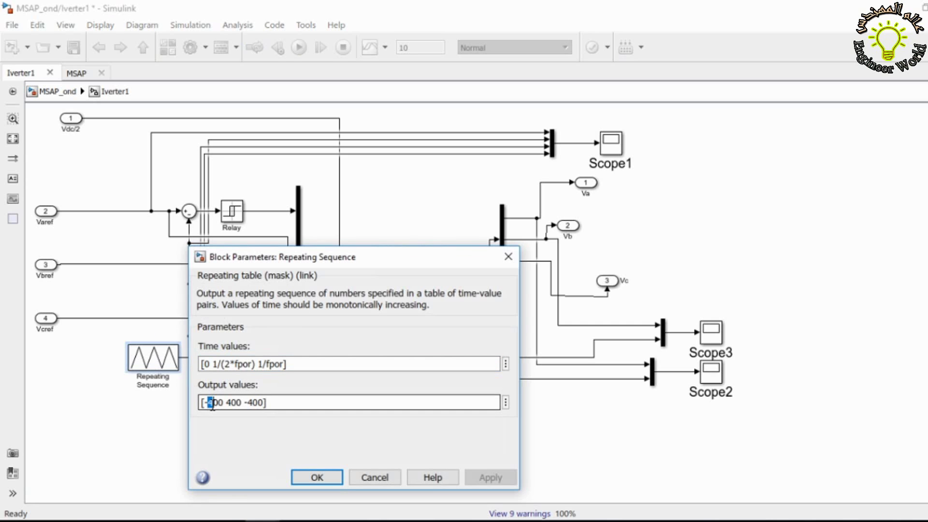
pyautogui.write('1')
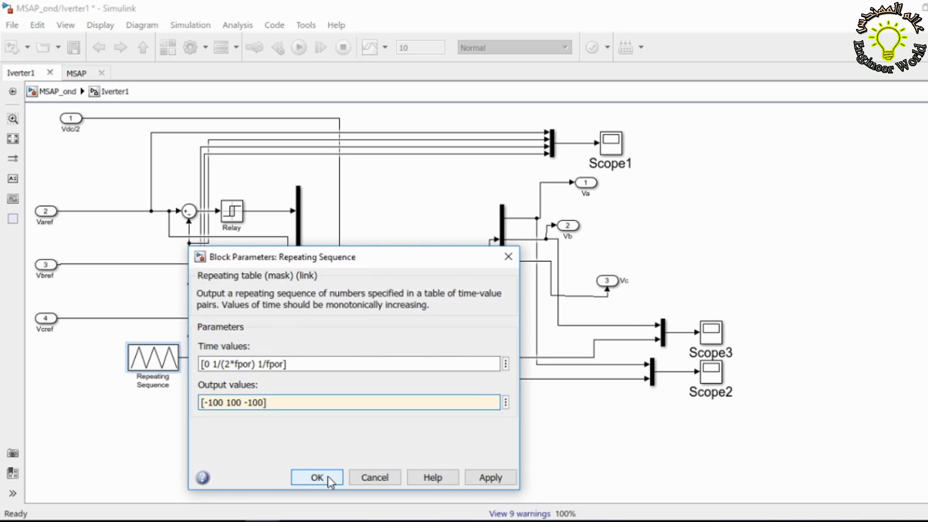
pyautogui.click(327, 476)
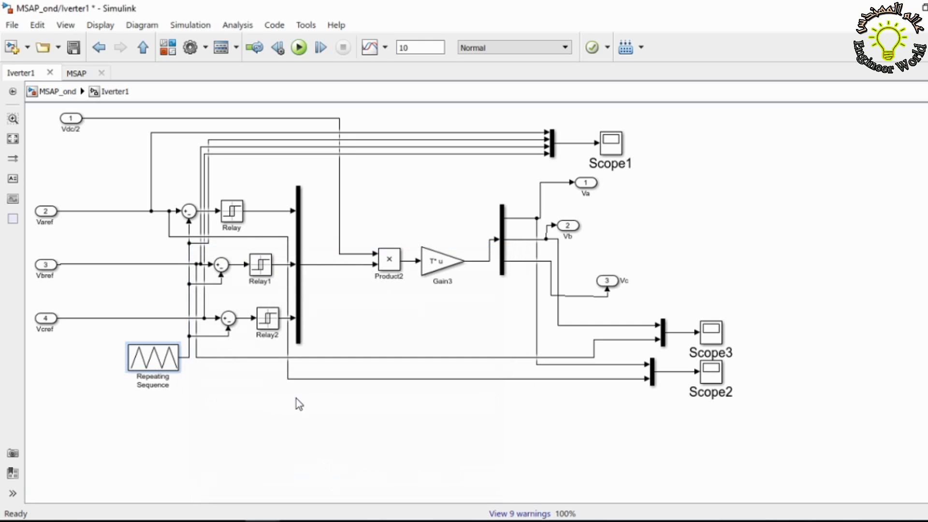
pyautogui.click(140, 50)
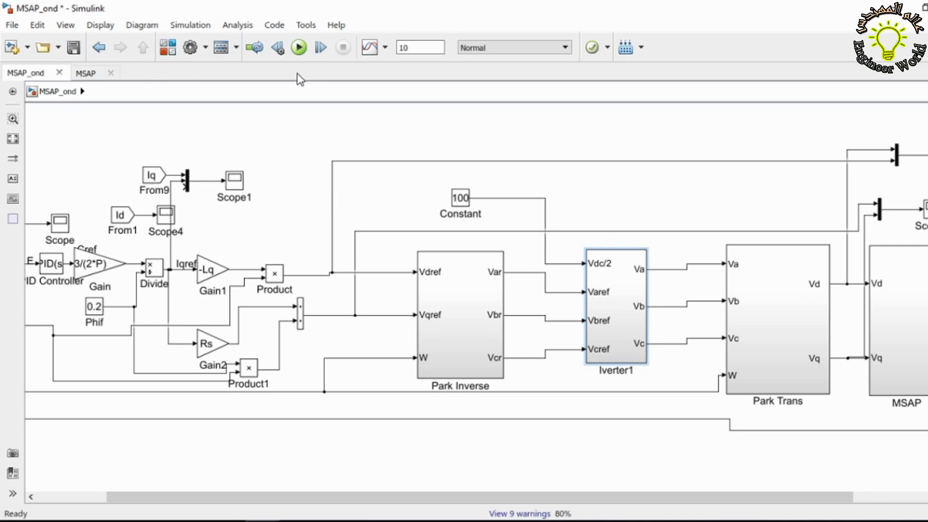
# Run the simulation with the inverter connected and examine the speed response on Scope, including the start-up transient
pyautogui.click(299, 47)
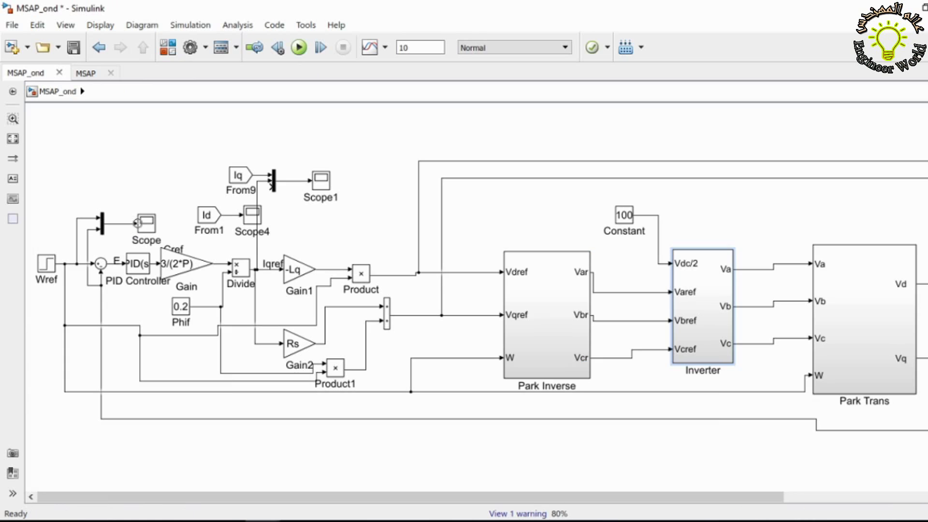
pyautogui.click(144, 227)
pyautogui.doubleClick(144, 226)
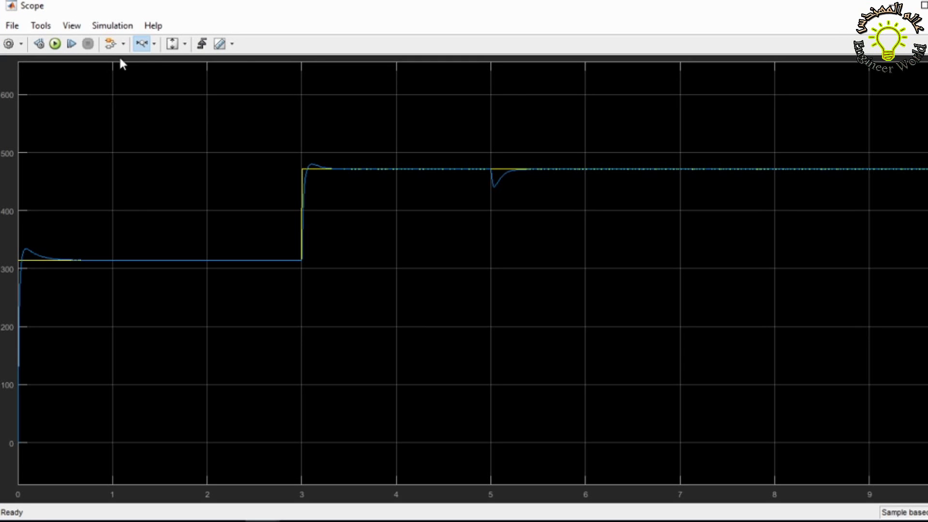
pyautogui.moveTo(83, 313); pyautogui.dragTo(4, 303)
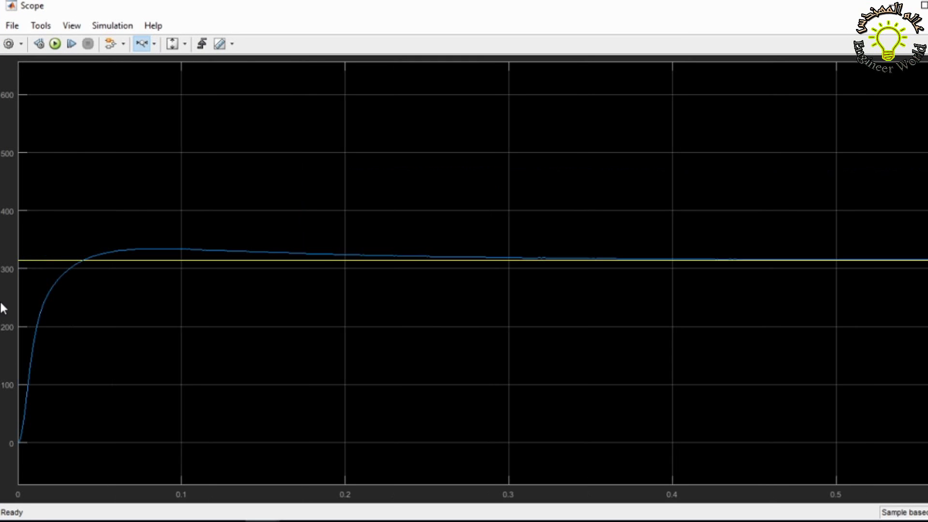
pyautogui.doubleClick(149, 345)
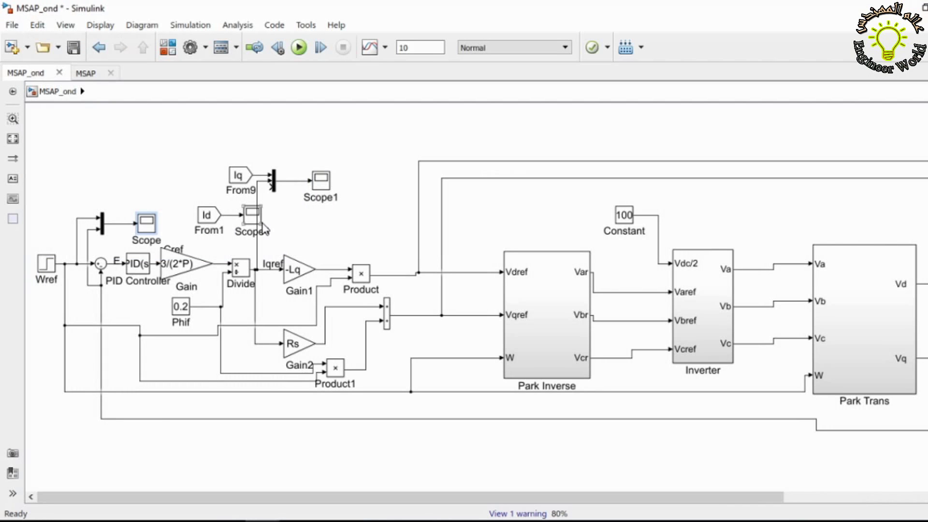
# Examine the Id current on Scope4 and the Iq current on Scope1, enlarging part of the Iq plot along its vertical axis
pyautogui.doubleClick(252, 215)
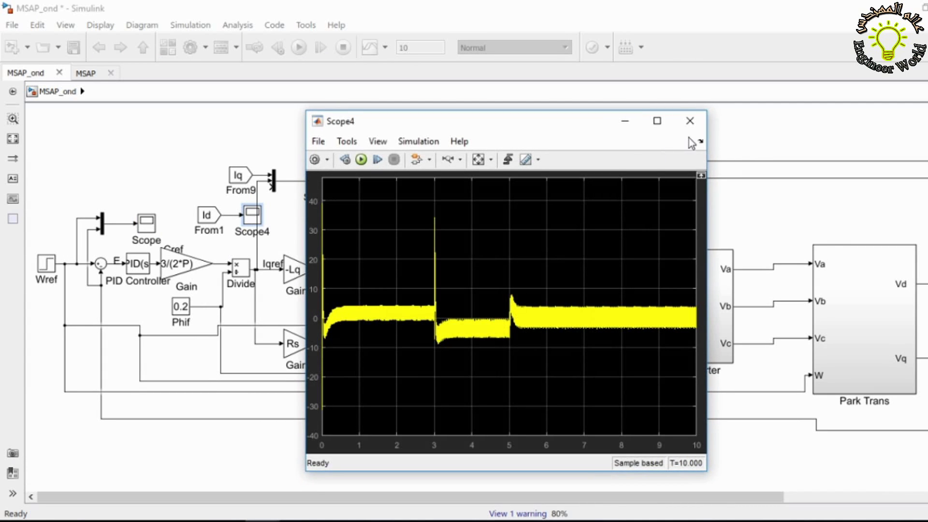
pyautogui.click(691, 124)
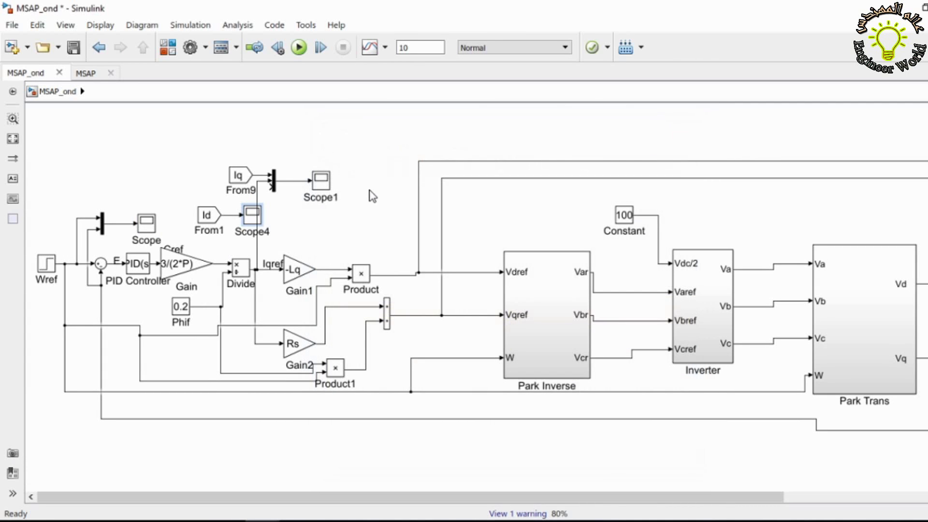
pyautogui.click(325, 189)
pyautogui.doubleClick(325, 188)
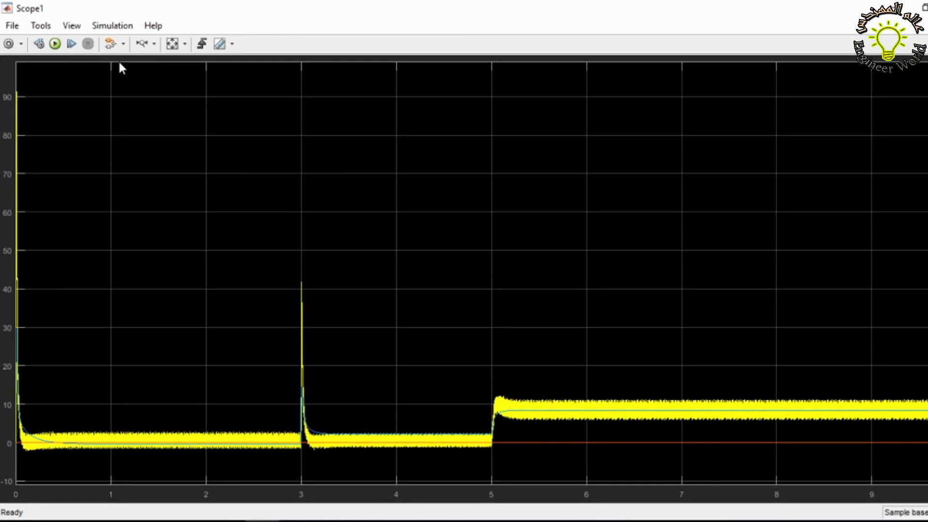
pyautogui.click(153, 47)
pyautogui.click(144, 95)
pyautogui.moveTo(571, 387); pyautogui.dragTo(568, 472)
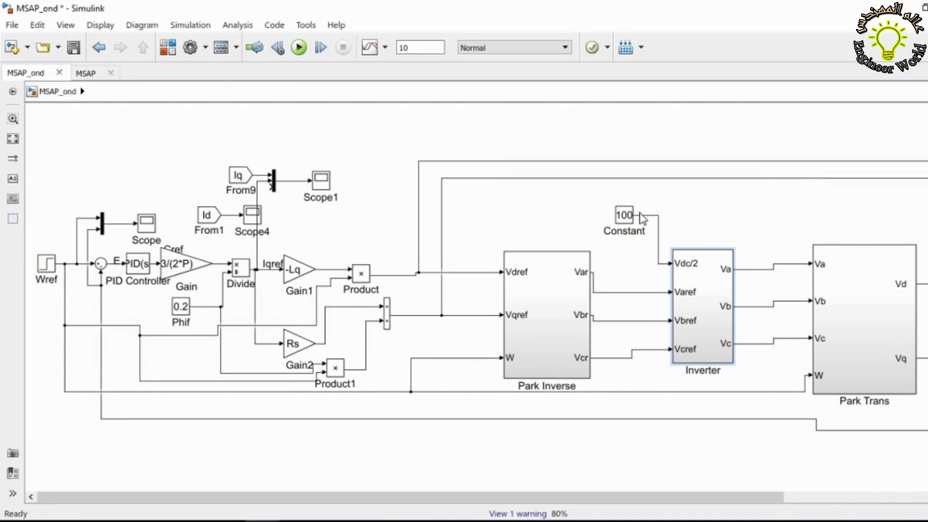
# Move the Constant block down nearer the Vdc/2 input and shift the W feedback line lower beneath the blocks
pyautogui.moveTo(621, 217); pyautogui.dragTo(619, 239)
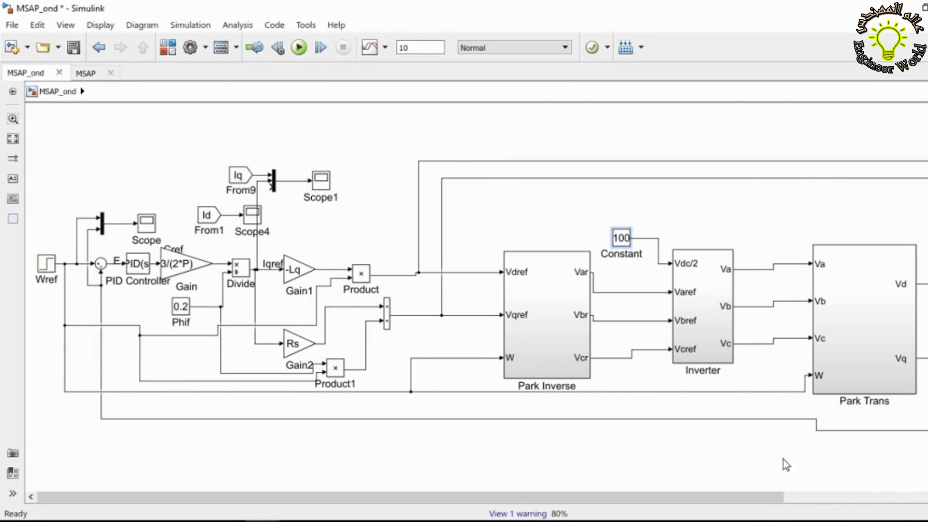
pyautogui.moveTo(767, 498); pyautogui.dragTo(925, 498)
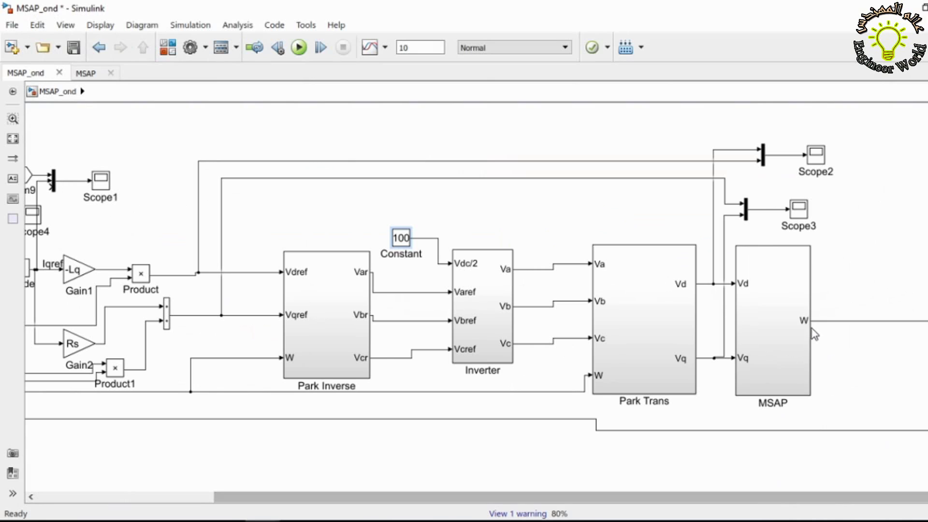
pyautogui.moveTo(563, 419); pyautogui.dragTo(564, 452)
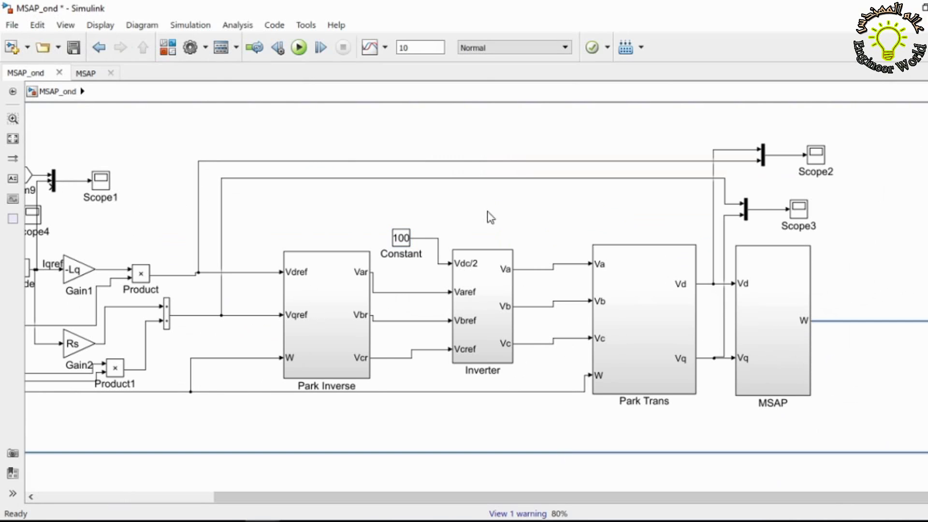
# Enlarge the Repeating Sequence block inside the Inverter subsystem
pyautogui.click(772, 343)
pyautogui.doubleClick(467, 319)
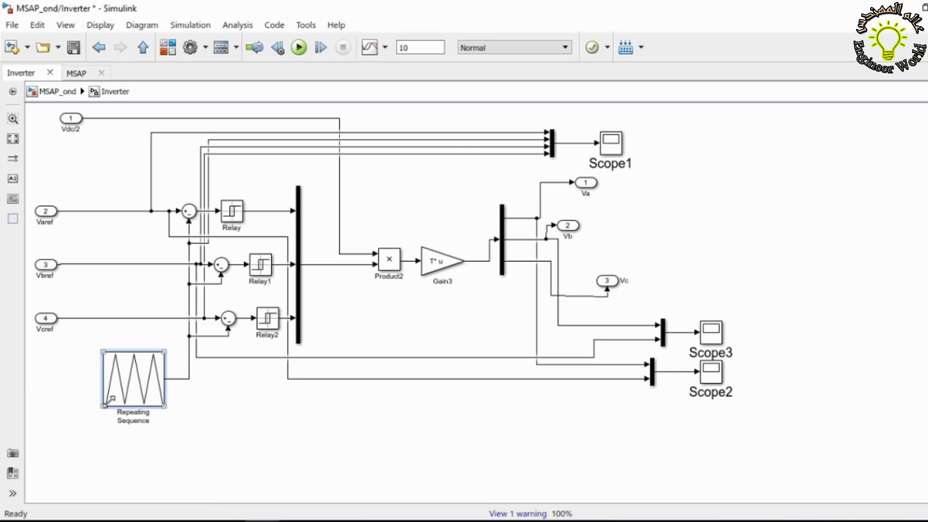
pyautogui.moveTo(102, 407); pyautogui.dragTo(84, 419)
# Examine the time and output values of the Repeating Sequence, focusing on the fpor term in the time vector
pyautogui.doubleClick(136, 398)
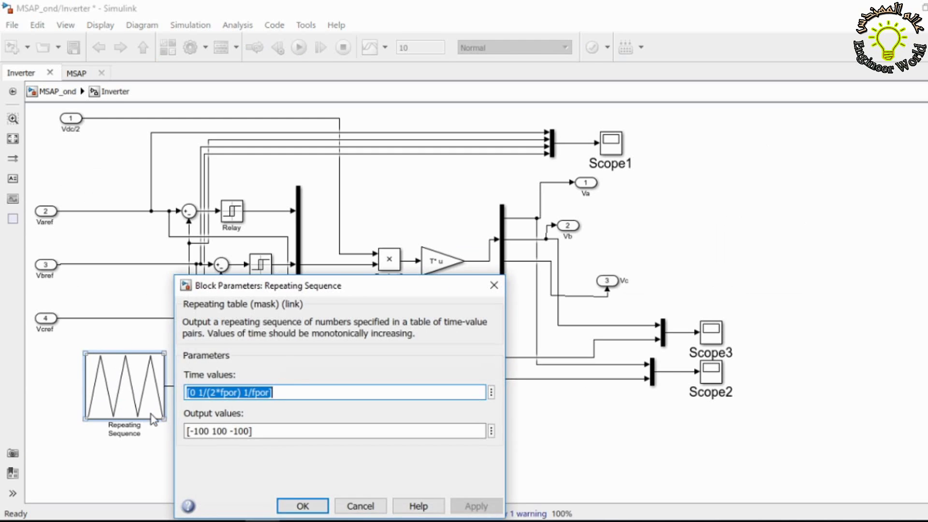
pyautogui.tripleClick(184, 431)
pyautogui.tripleClick(236, 392)
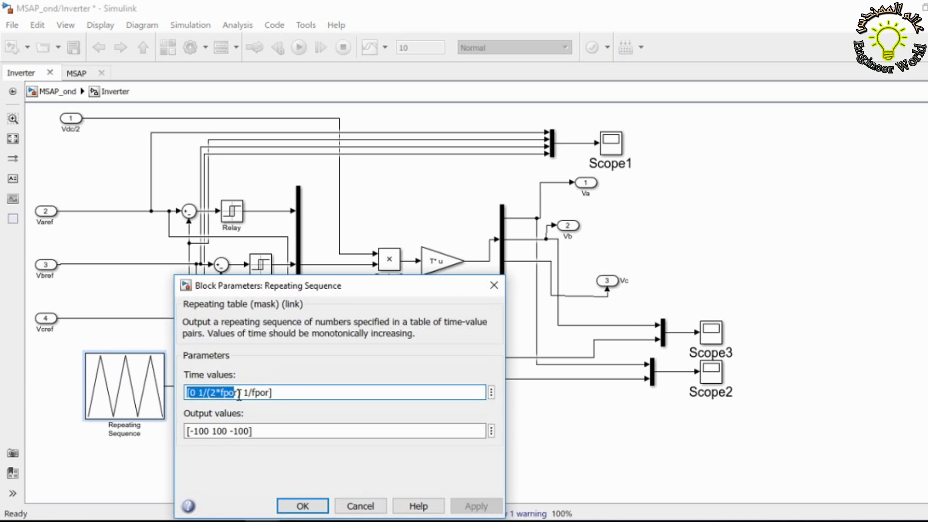
pyautogui.doubleClick(223, 392)
pyautogui.click(235, 392)
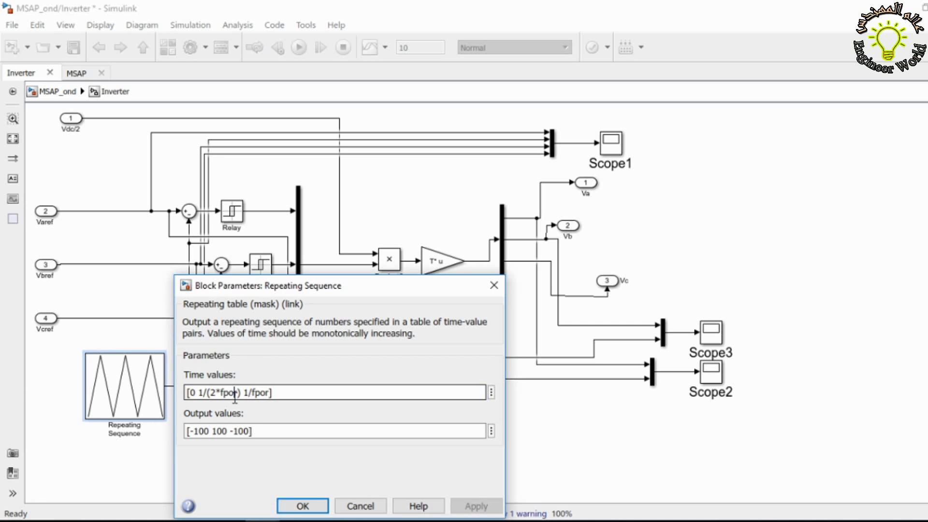
pyautogui.doubleClick(235, 392)
pyautogui.moveTo(240, 392); pyautogui.dragTo(227, 392)
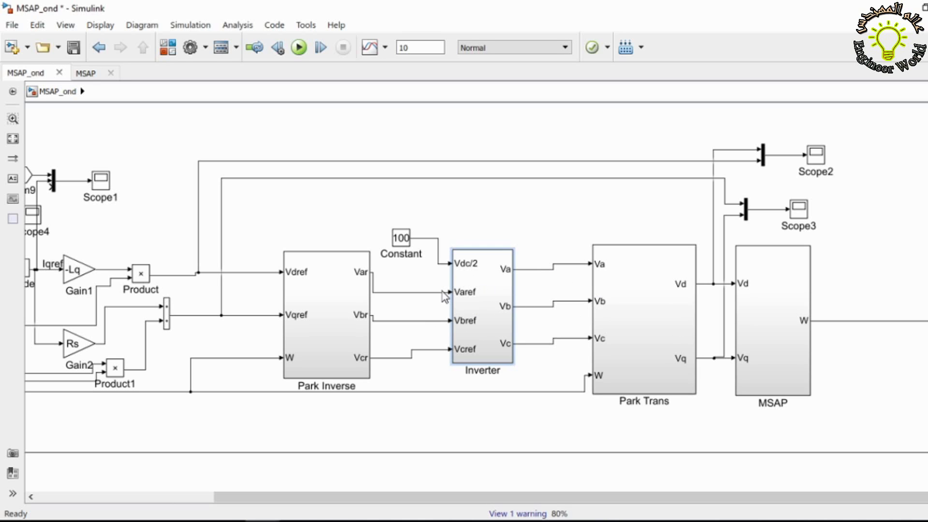
# Review the Inverter subsystem's internal blocks again and check fpor in the Repeating Sequence time values, closing the parameters when done
pyautogui.doubleClick(483, 303)
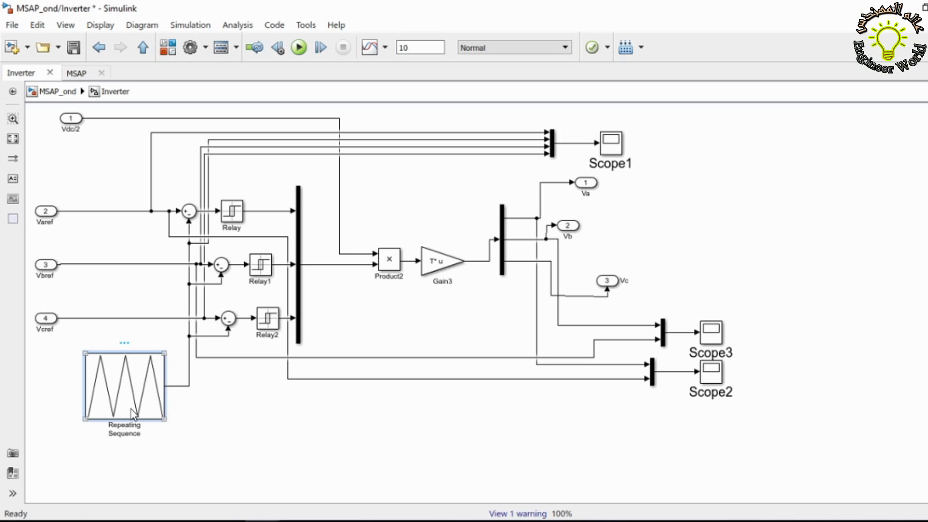
pyautogui.click(143, 48)
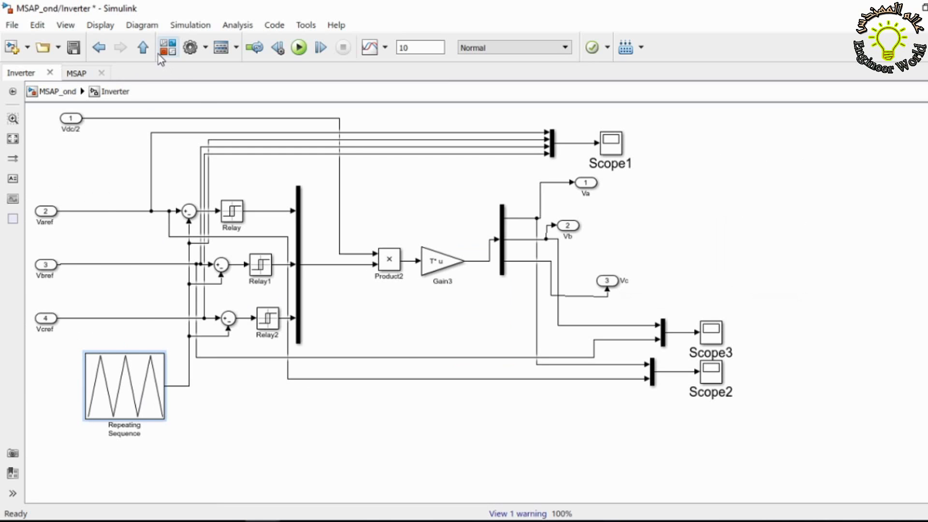
pyautogui.click(142, 47)
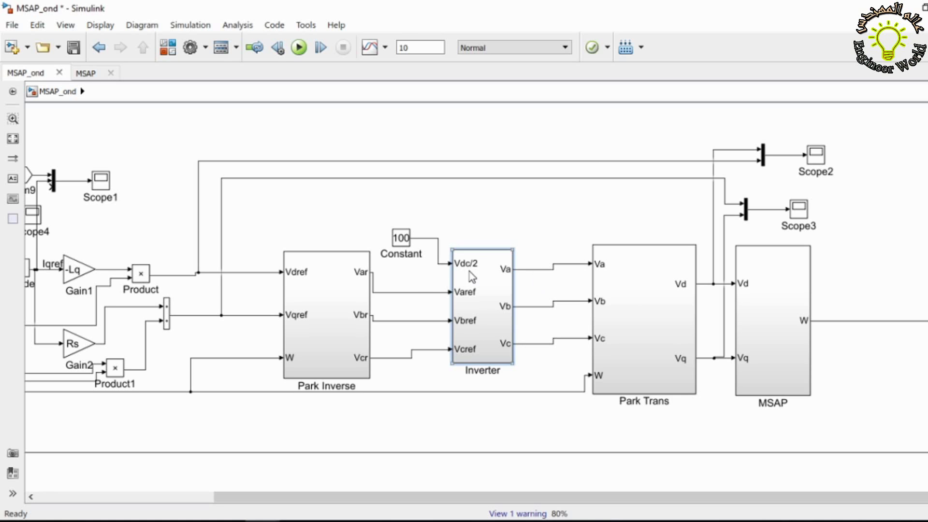
pyautogui.click(477, 345)
pyautogui.doubleClick(478, 345)
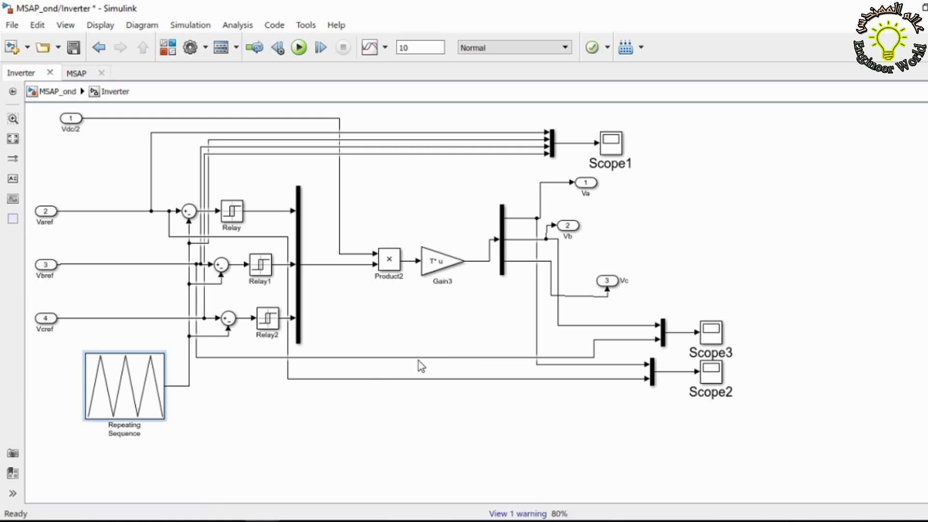
pyautogui.doubleClick(135, 393)
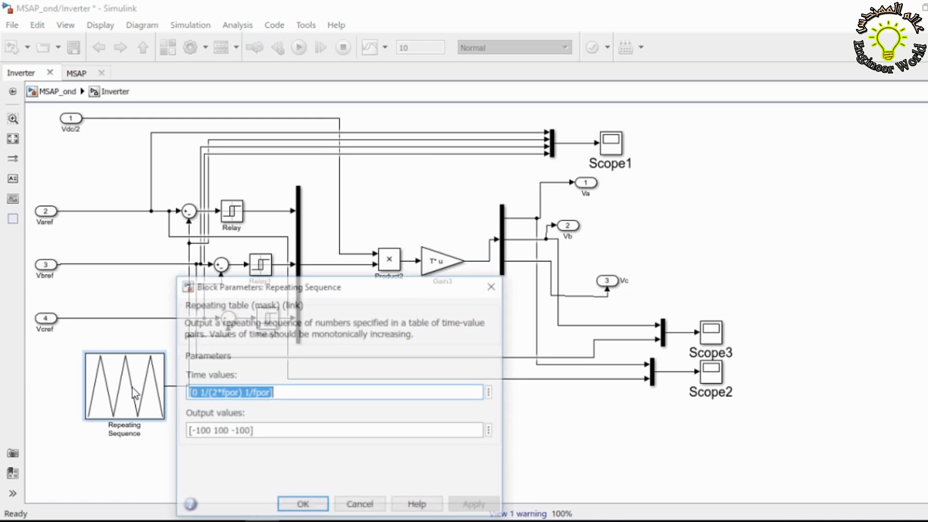
pyautogui.click(224, 392)
pyautogui.moveTo(221, 392); pyautogui.dragTo(237, 395)
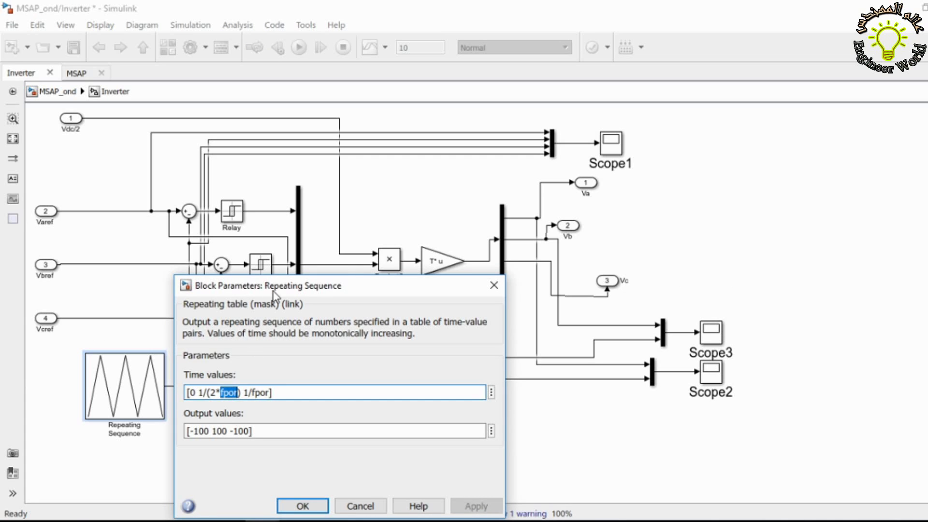
pyautogui.moveTo(276, 285); pyautogui.dragTo(275, 208)
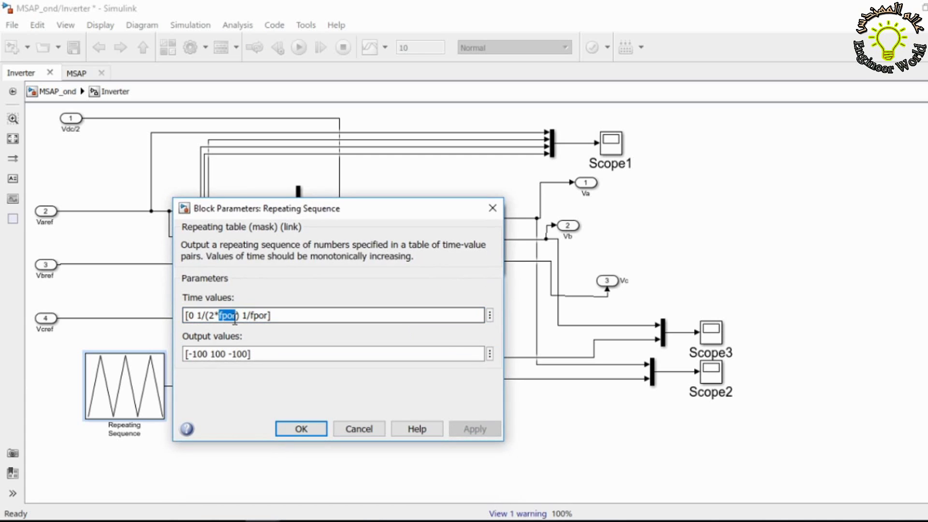
pyautogui.click(300, 430)
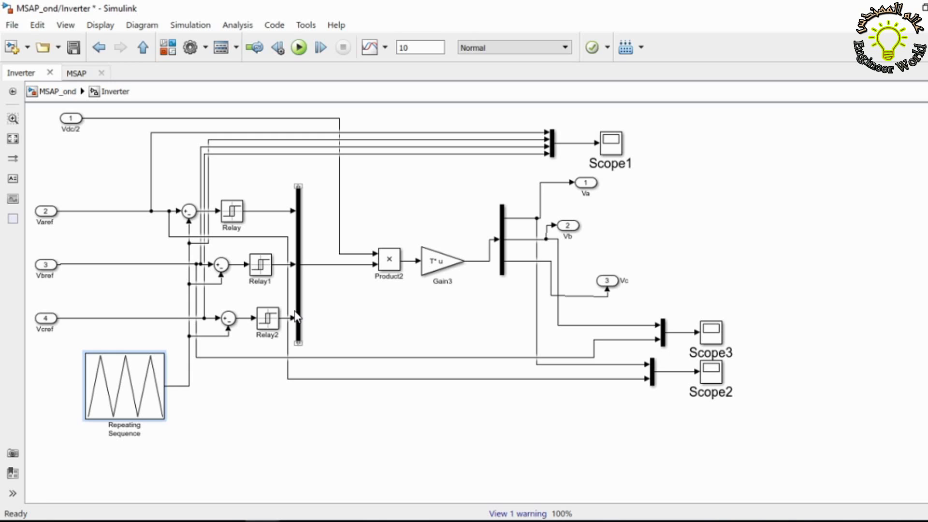
# Return to the main model and shift the Constant block slightly closer to the Inverter's Vdc/2 input
pyautogui.click(143, 47)
pyautogui.click(505, 313)
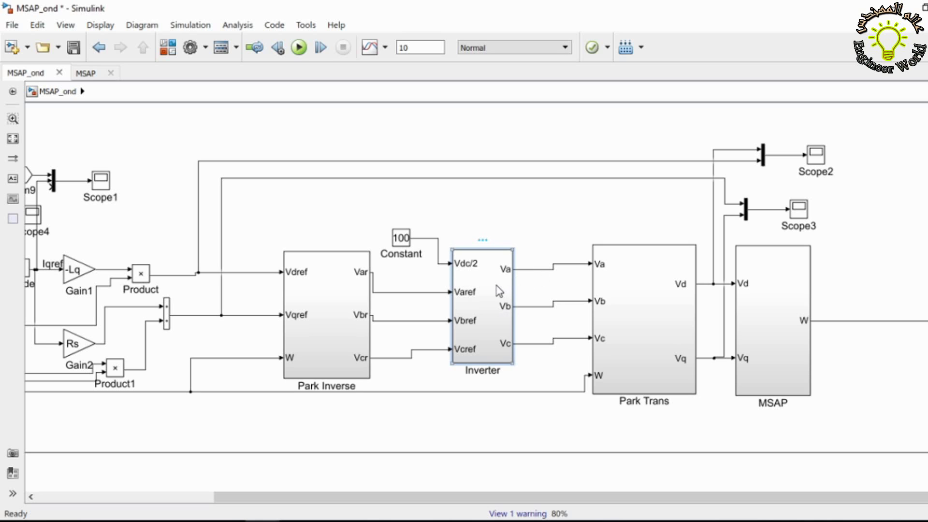
pyautogui.click(406, 240)
pyautogui.moveTo(406, 240); pyautogui.dragTo(418, 251)
# Reopen the Inverter subsystem and examine the Repeating Sequence's time and output values, closing the parameters and returning to the main model
pyautogui.click(472, 279)
pyautogui.doubleClick(472, 279)
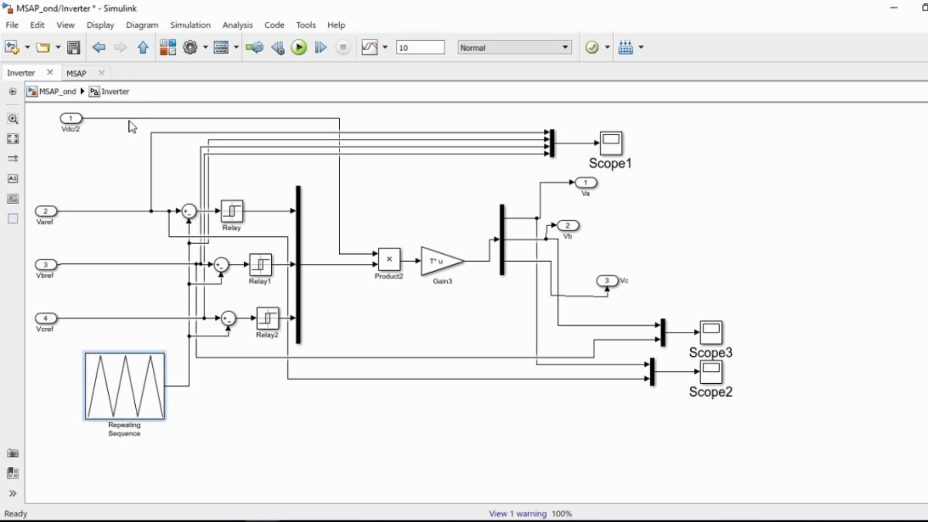
pyautogui.doubleClick(144, 390)
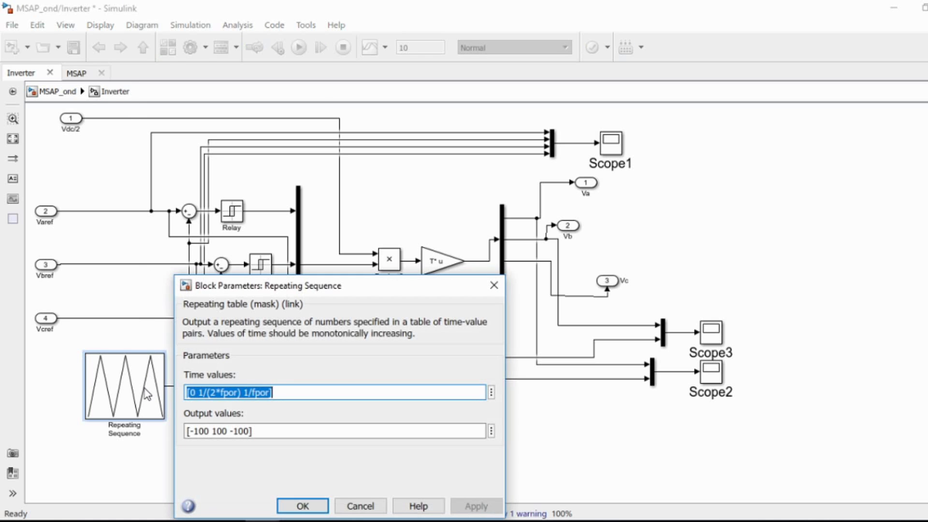
pyautogui.moveTo(385, 286); pyautogui.dragTo(362, 225)
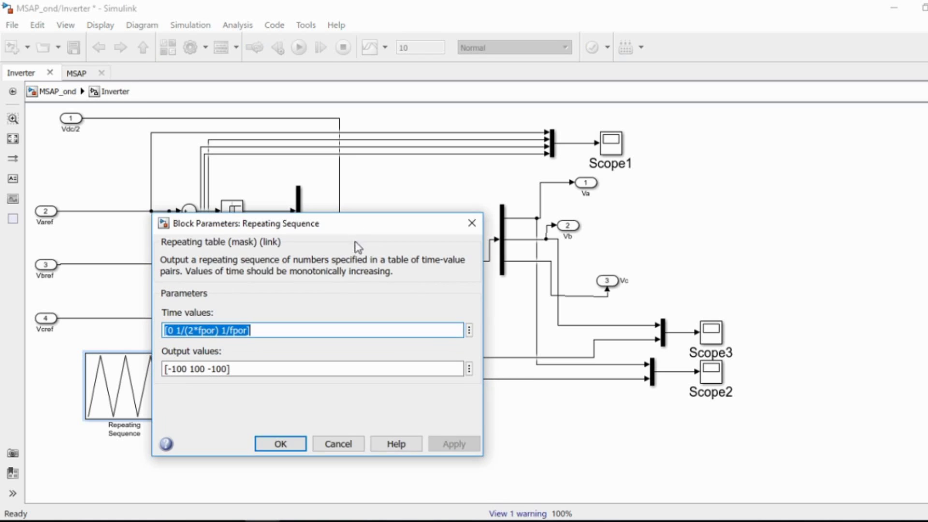
pyautogui.click(234, 330)
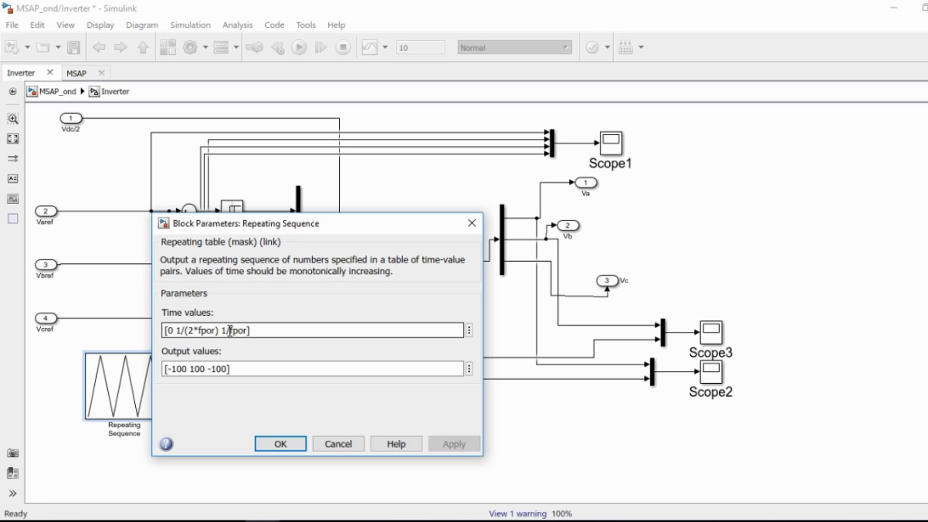
pyautogui.click(284, 440)
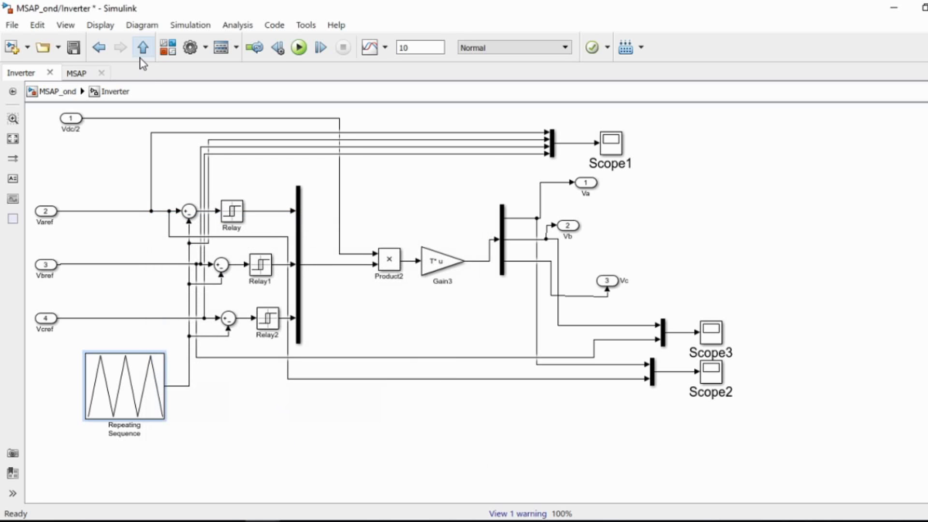
pyautogui.click(143, 48)
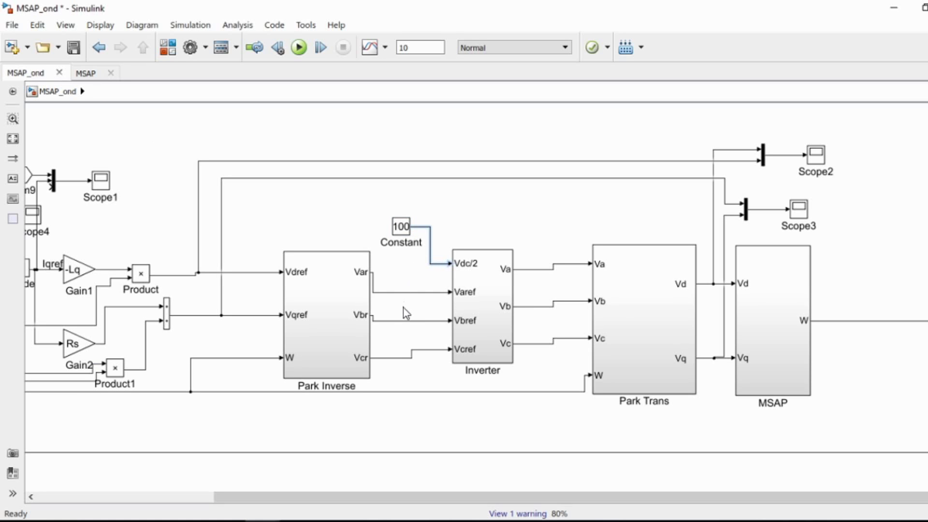
# Resize and reposition the Inverter block so its Va, Vb and Vc outputs run straight into the Park Trans inputs
pyautogui.doubleClick(529, 254)
pyautogui.moveTo(528, 248); pyautogui.dragTo(567, 388)
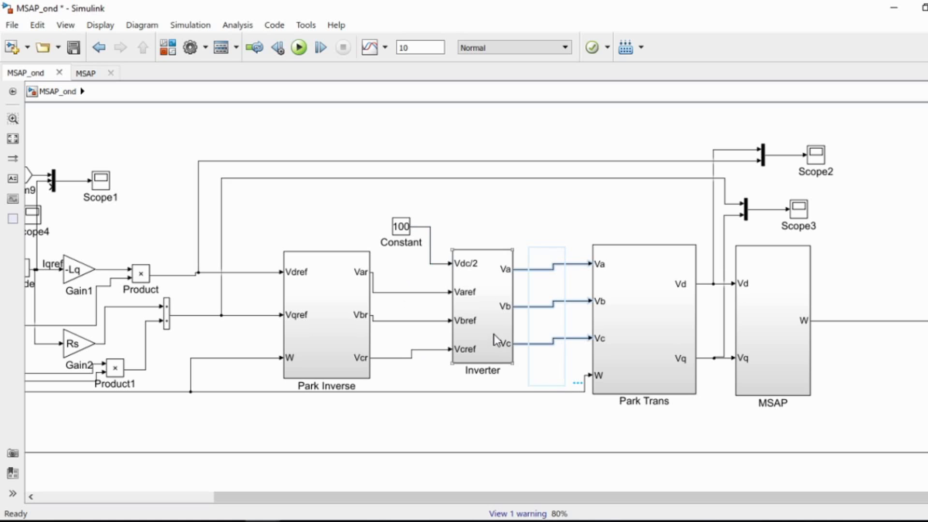
pyautogui.click(497, 309)
pyautogui.moveTo(513, 251); pyautogui.dragTo(571, 383)
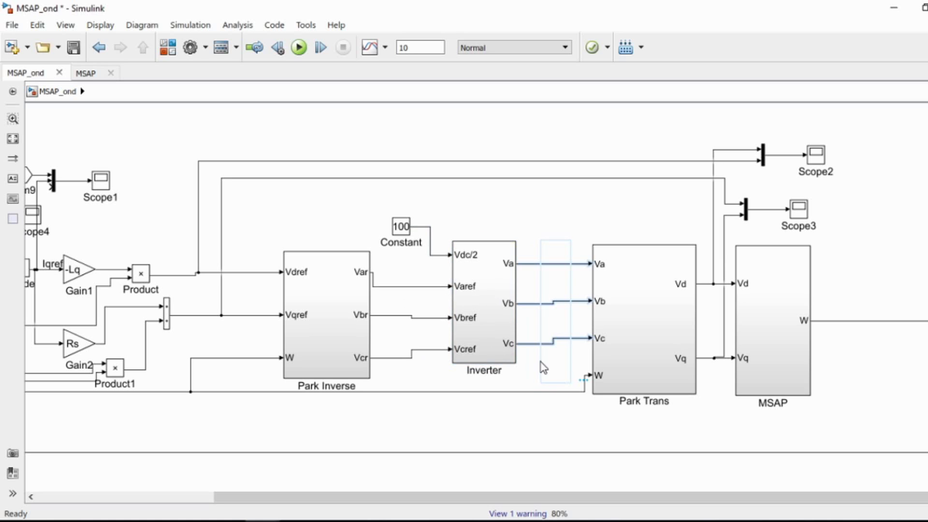
pyautogui.click(515, 362)
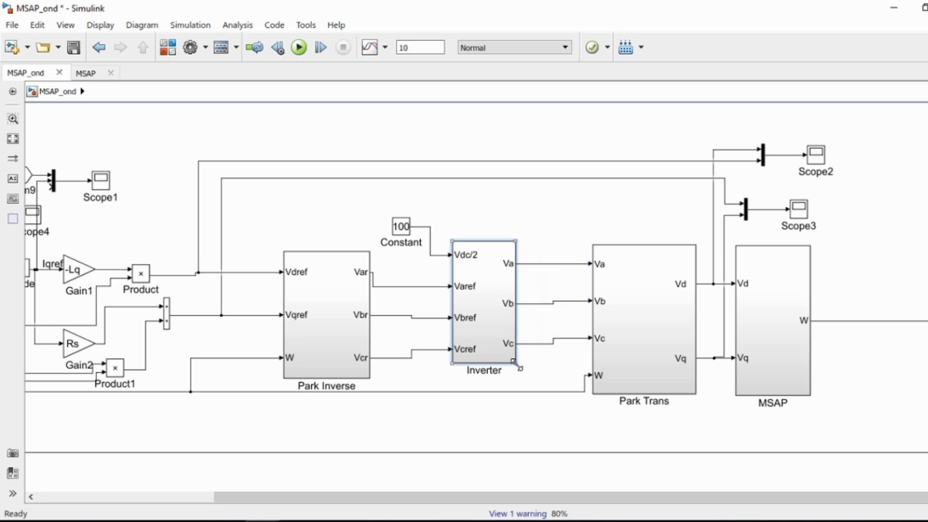
pyautogui.moveTo(515, 363); pyautogui.dragTo(516, 359)
pyautogui.moveTo(488, 319); pyautogui.dragTo(491, 331)
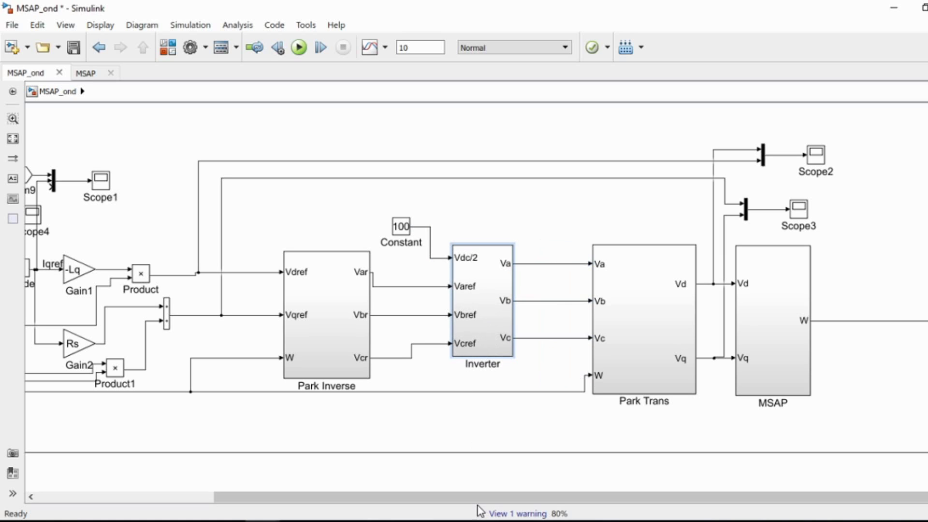
# Move the horizontal segment of the Wref line feeding the Park blocks' W inputs down below the speed feedback line
pyautogui.moveTo(476, 497); pyautogui.dragTo(237, 464)
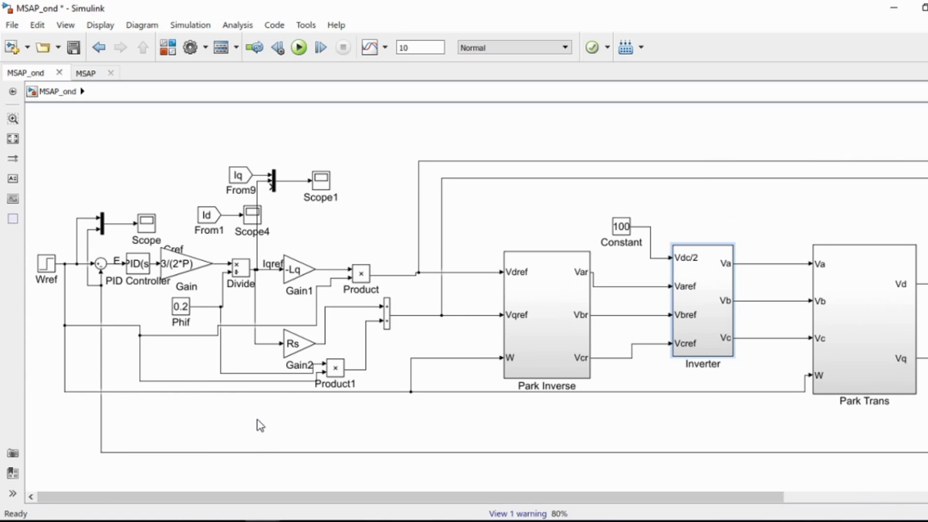
pyautogui.moveTo(265, 392); pyautogui.dragTo(275, 477)
pyautogui.scroll(-2, 274, 425)
pyautogui.scroll(2, 274, 425)
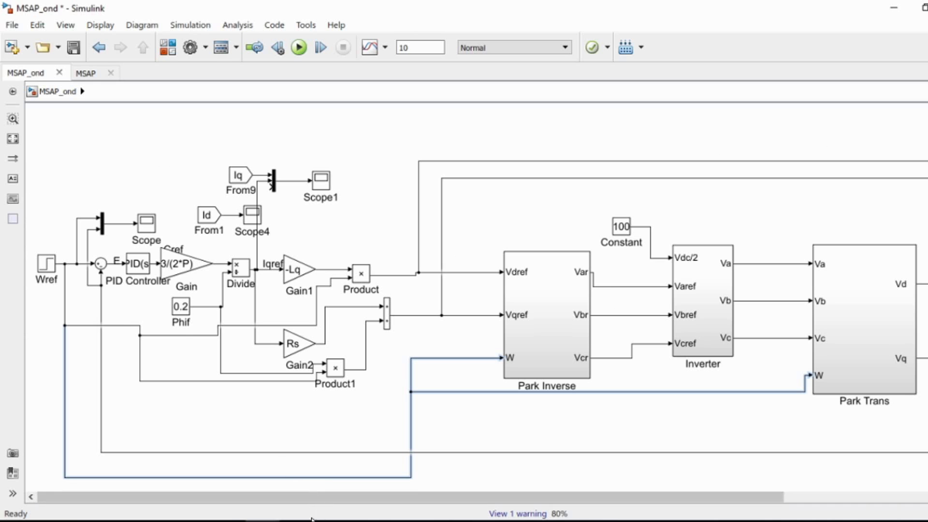